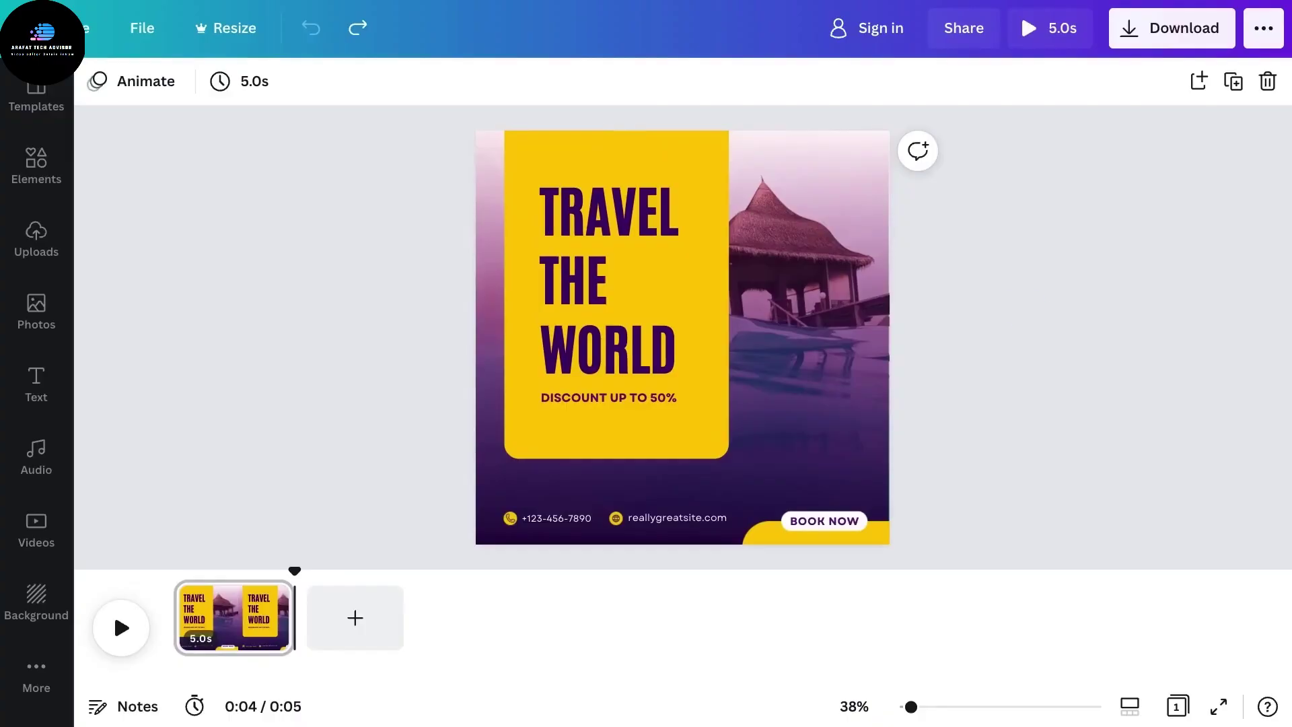
Replace the hut photo background with the uploaded 14.7-second video of the walking woman.
left_click(851, 282)
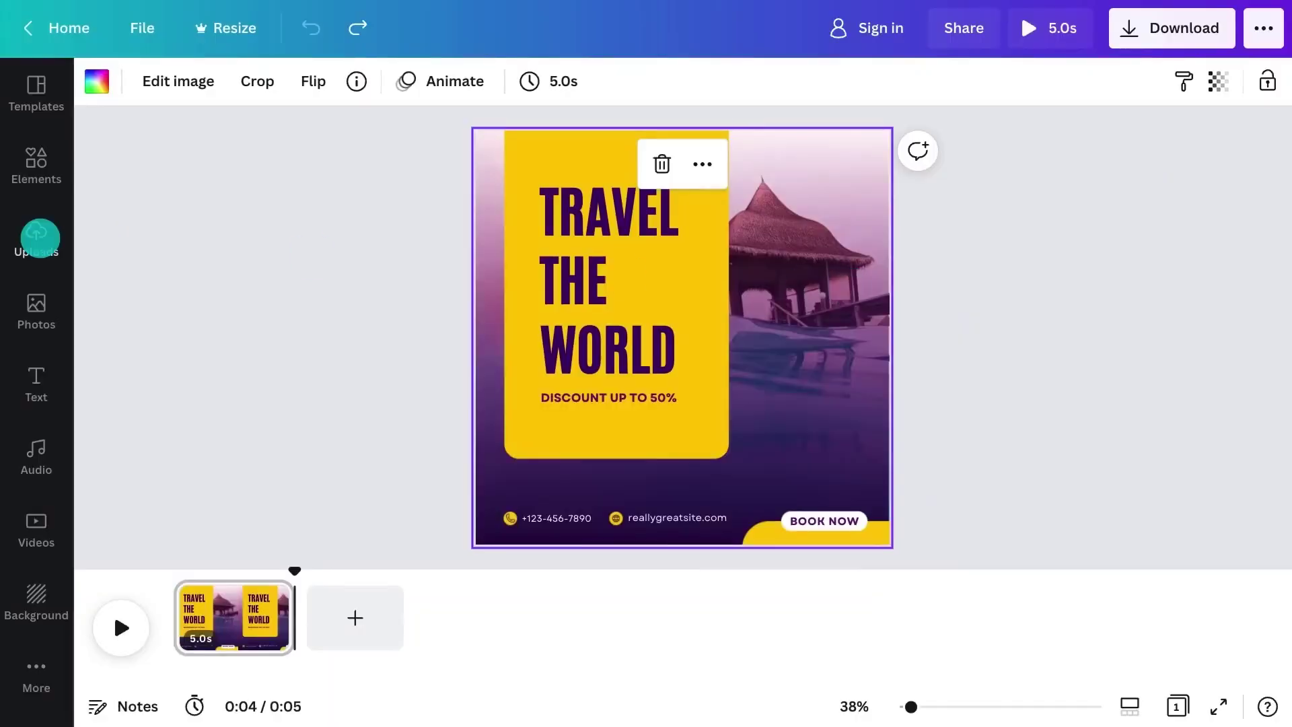
left_click_drag(204, 340, 816, 303)
left_click(469, 74)
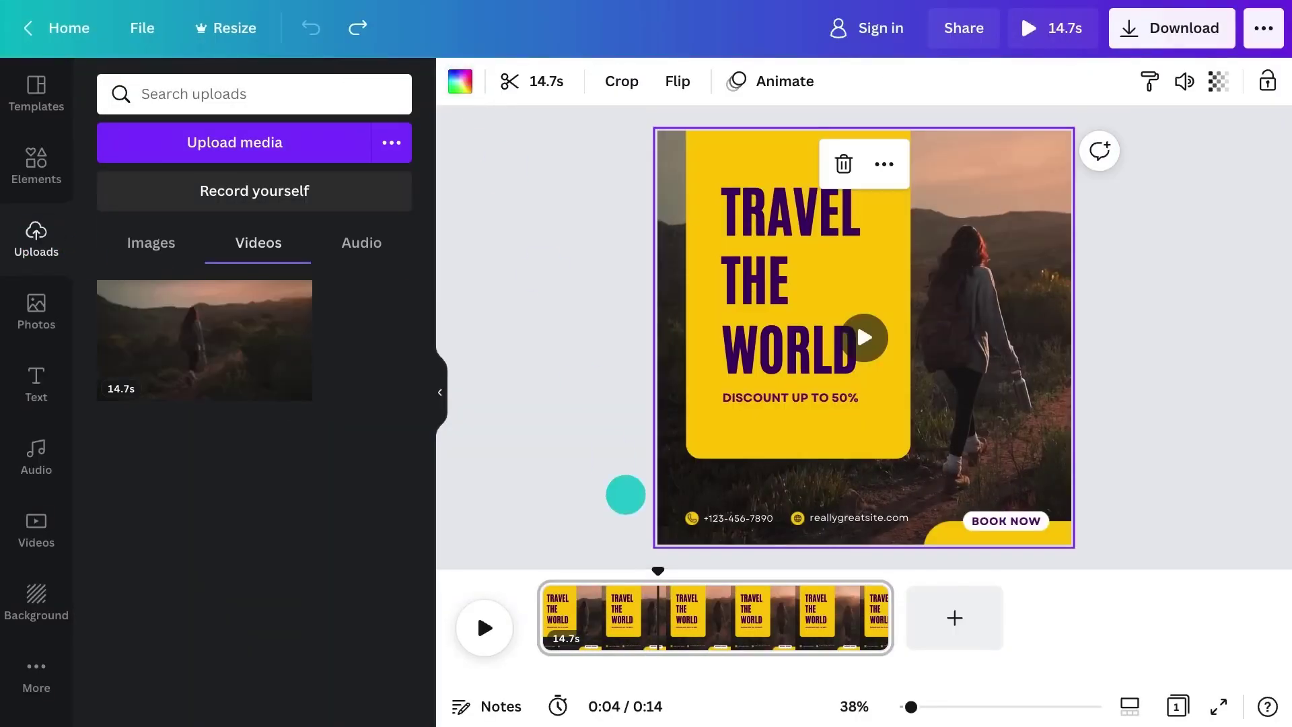
Set the colour of the TRAVEL THE WORLD heading and the discount line to #FFFFFF.
left_click(556, 244)
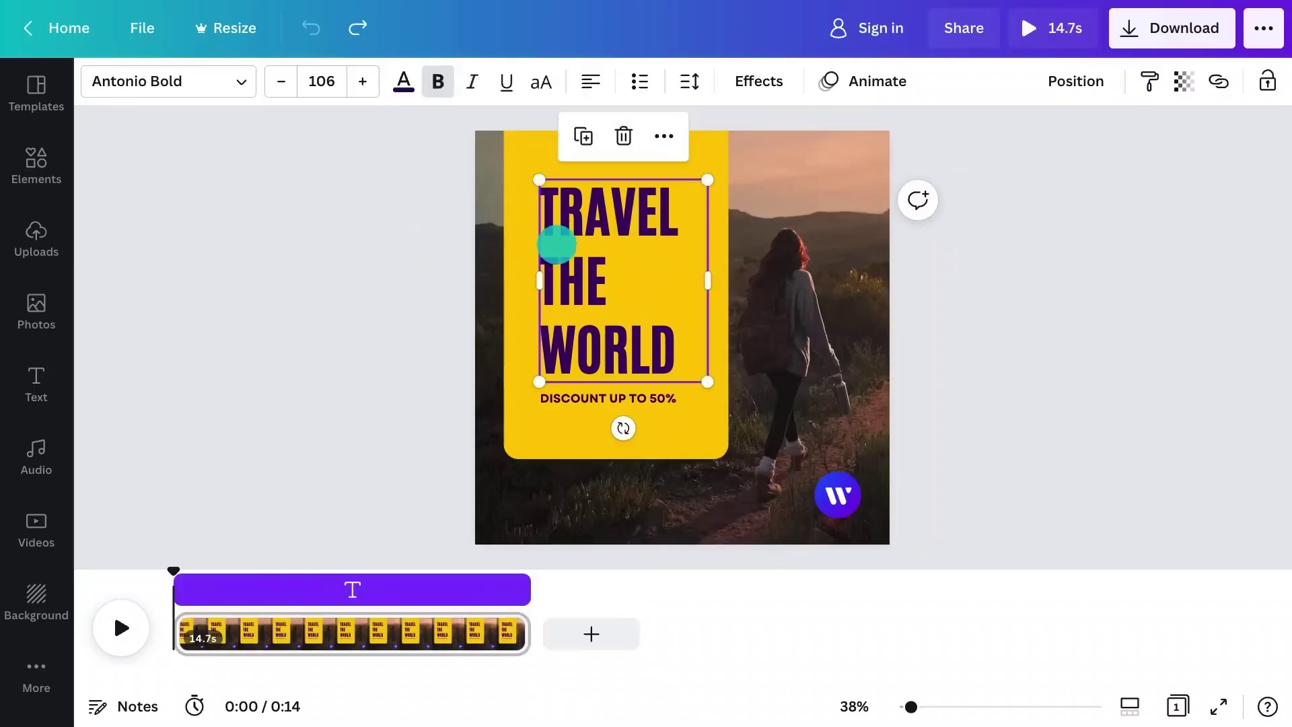
left_click(565, 398, "shift")
left_click(453, 80)
left_click(118, 187)
type("#FFFFFF")
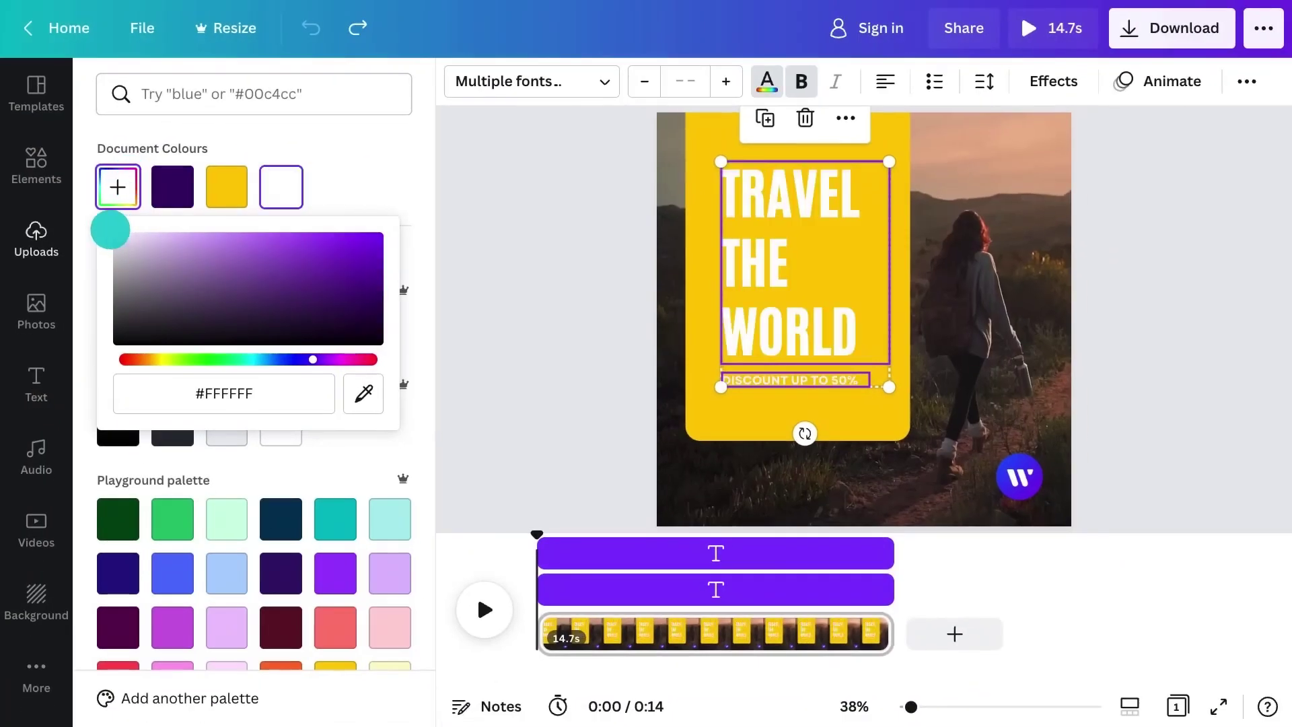
Recolour the yellow panel with the purple sampled from the W logo.
left_click(693, 236)
left_click(362, 380)
left_click(1034, 492)
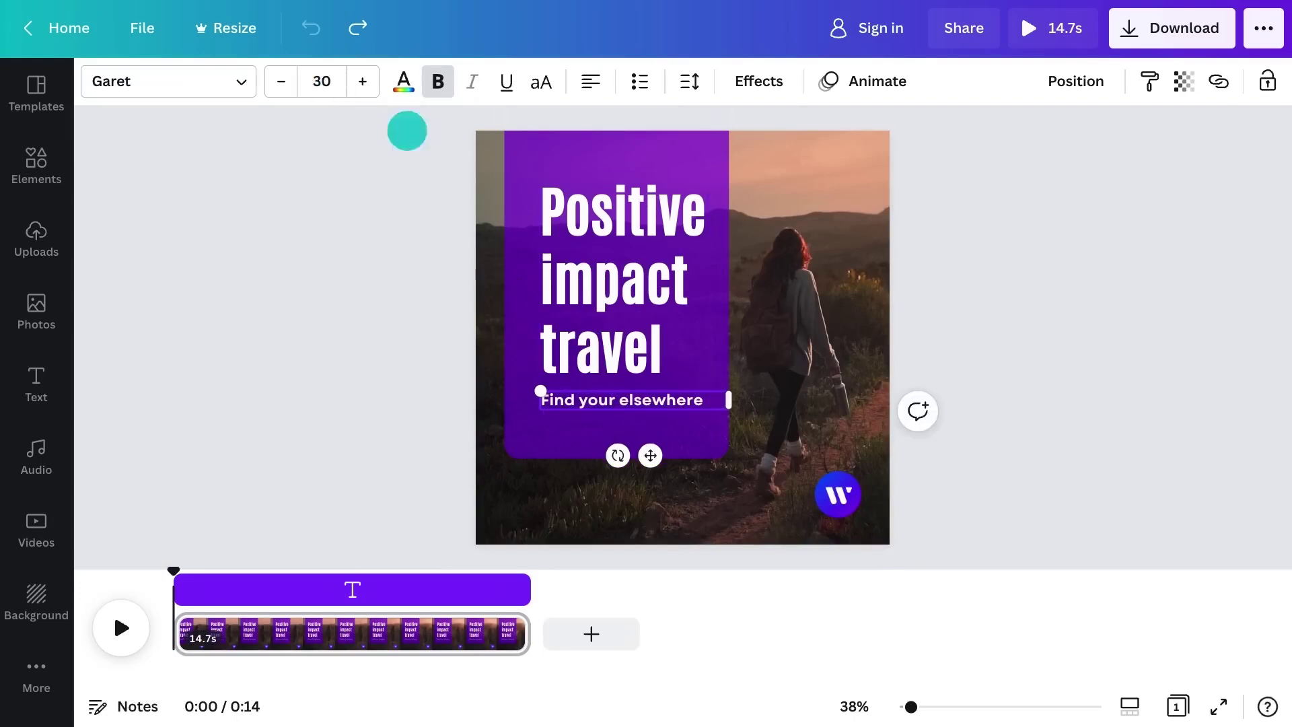
Tighten the spacing of the white text on the purple panel.
left_click(689, 80)
left_click_drag(808, 228, 759, 227)
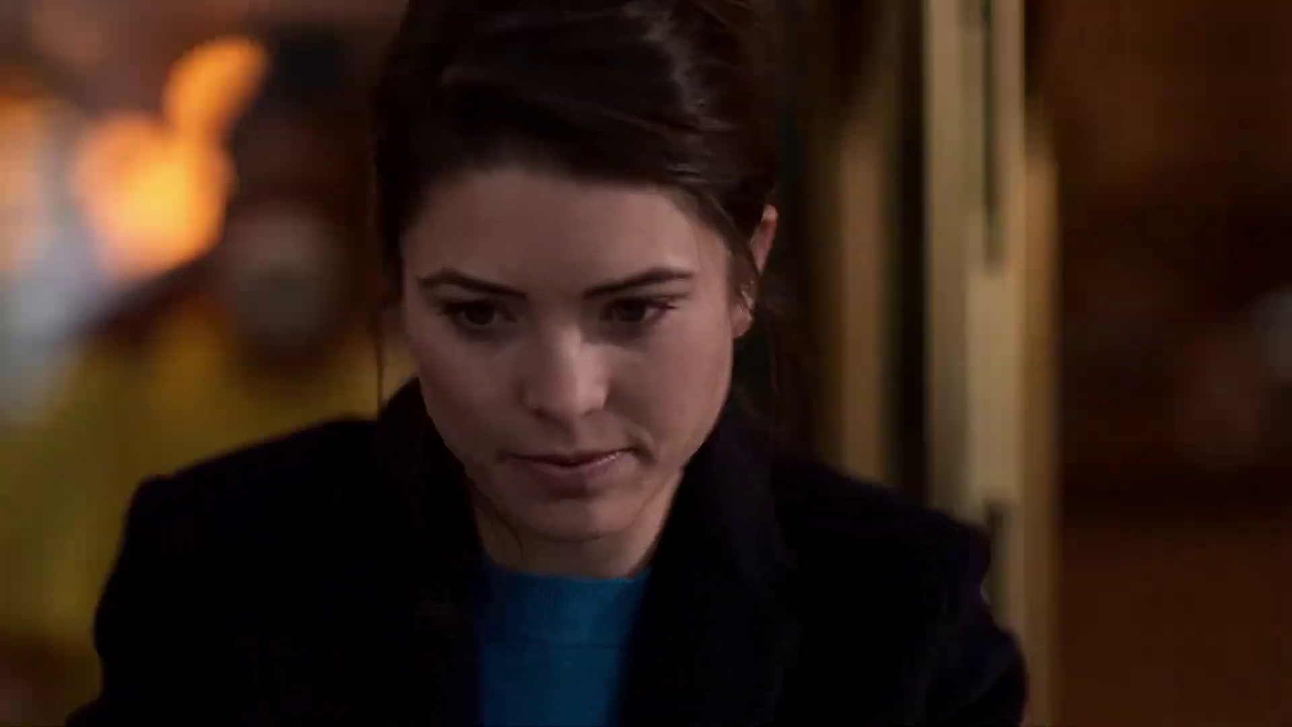
Search the templates for "travel instagram post" and apply the yellow and purple Travel the World template to the blank page.
left_click(38, 71)
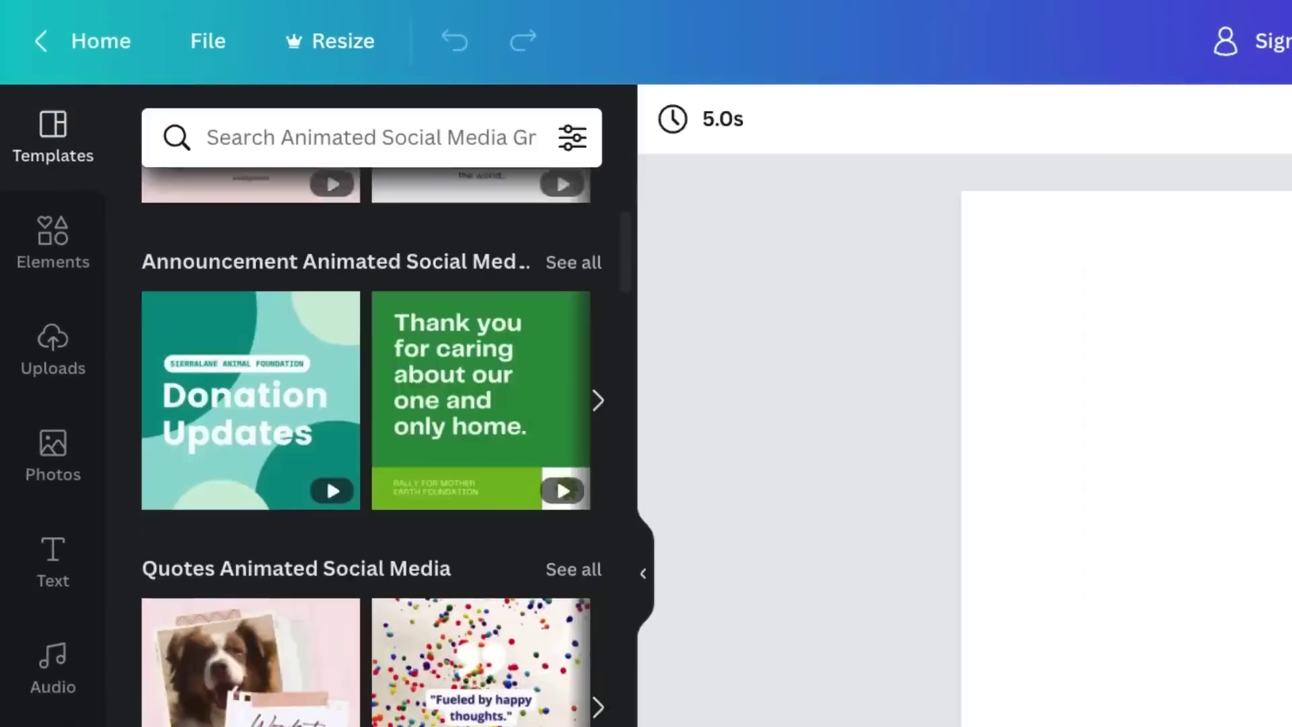
type("travel instagram post")
left_click_drag(335, 337, 674, 323)
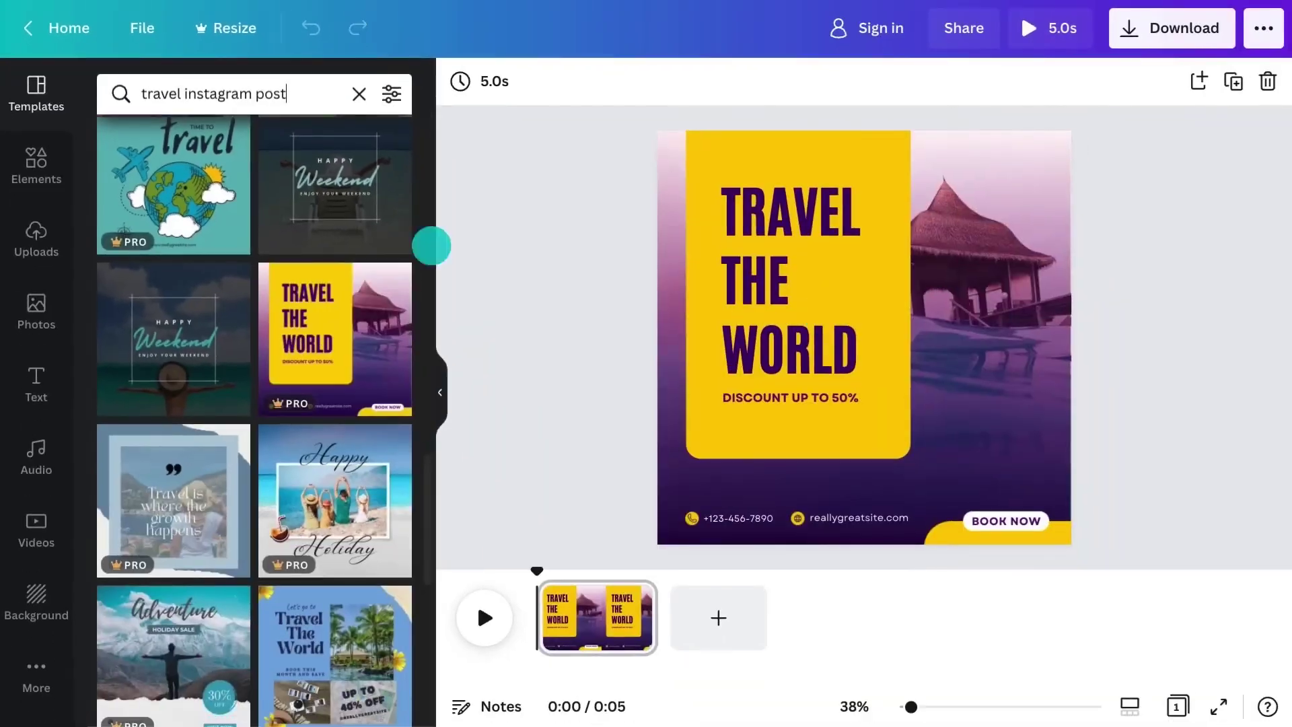
Look through the available elements and upload a media file to the design's uploads.
left_click(36, 165)
scroll(254, 404, "down", 10)
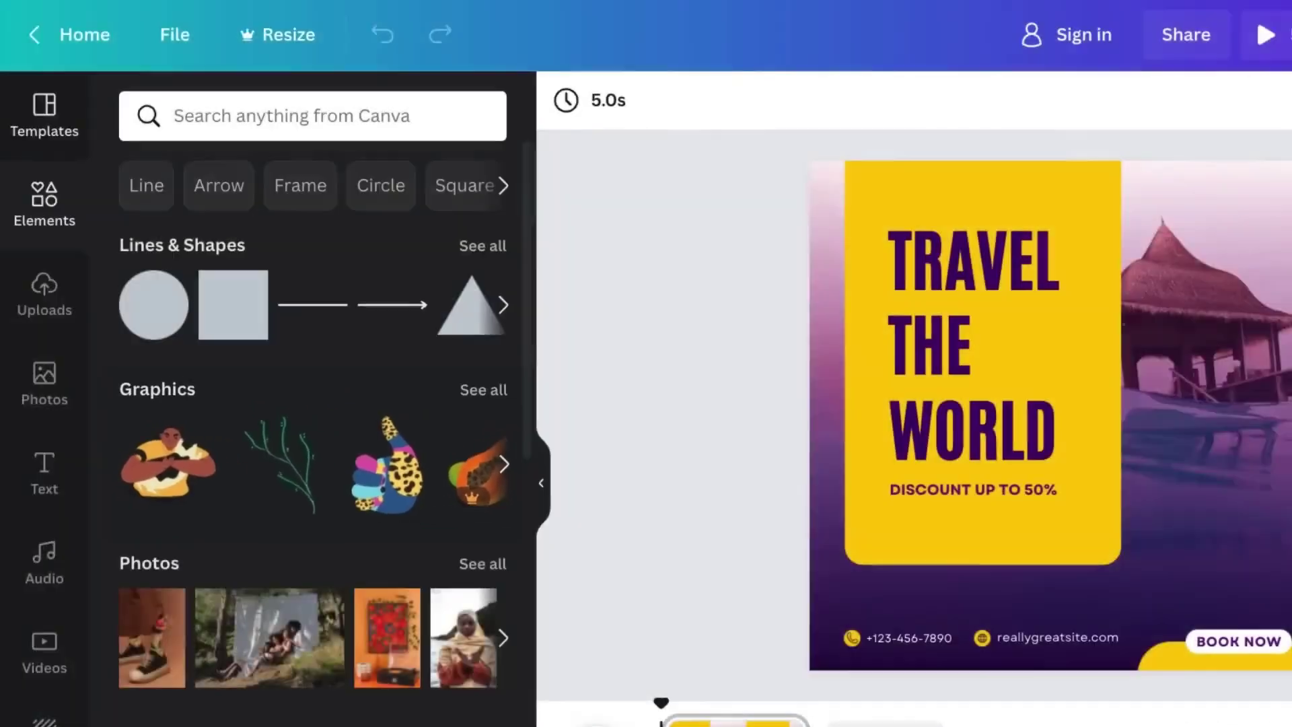
left_click(36, 239)
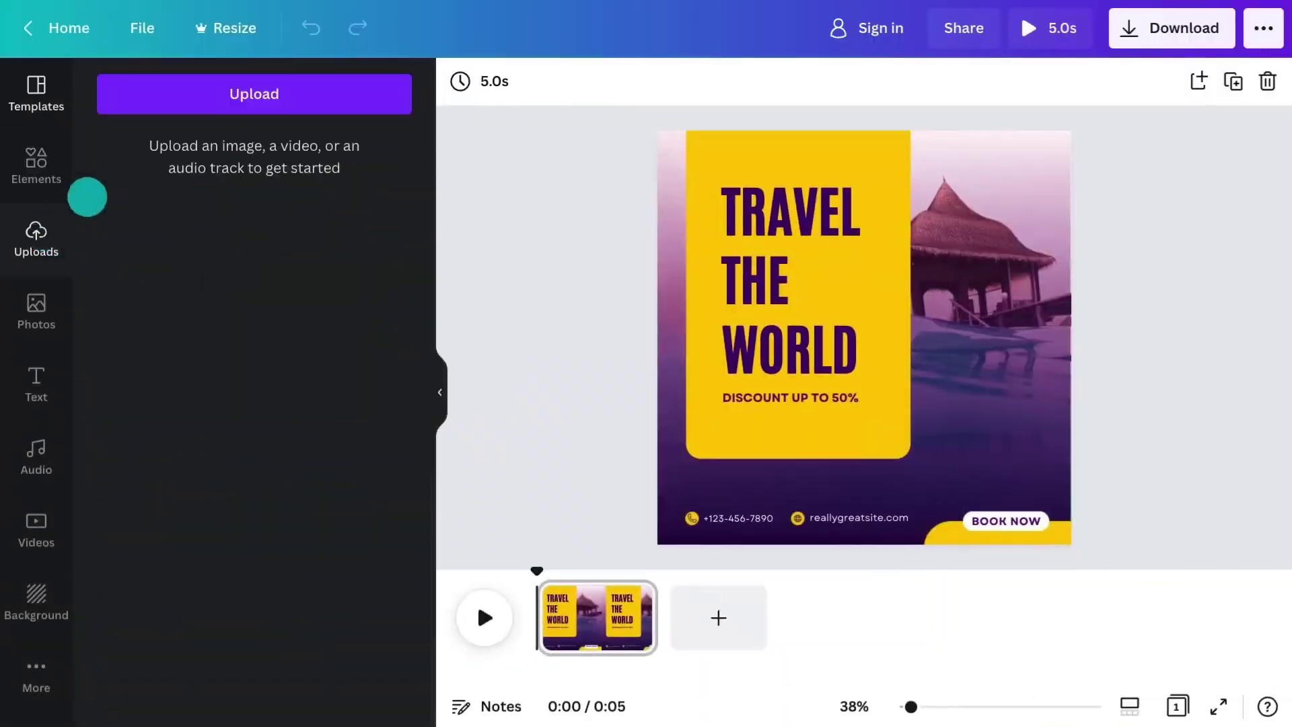
left_click(254, 93)
double_click(417, 216)
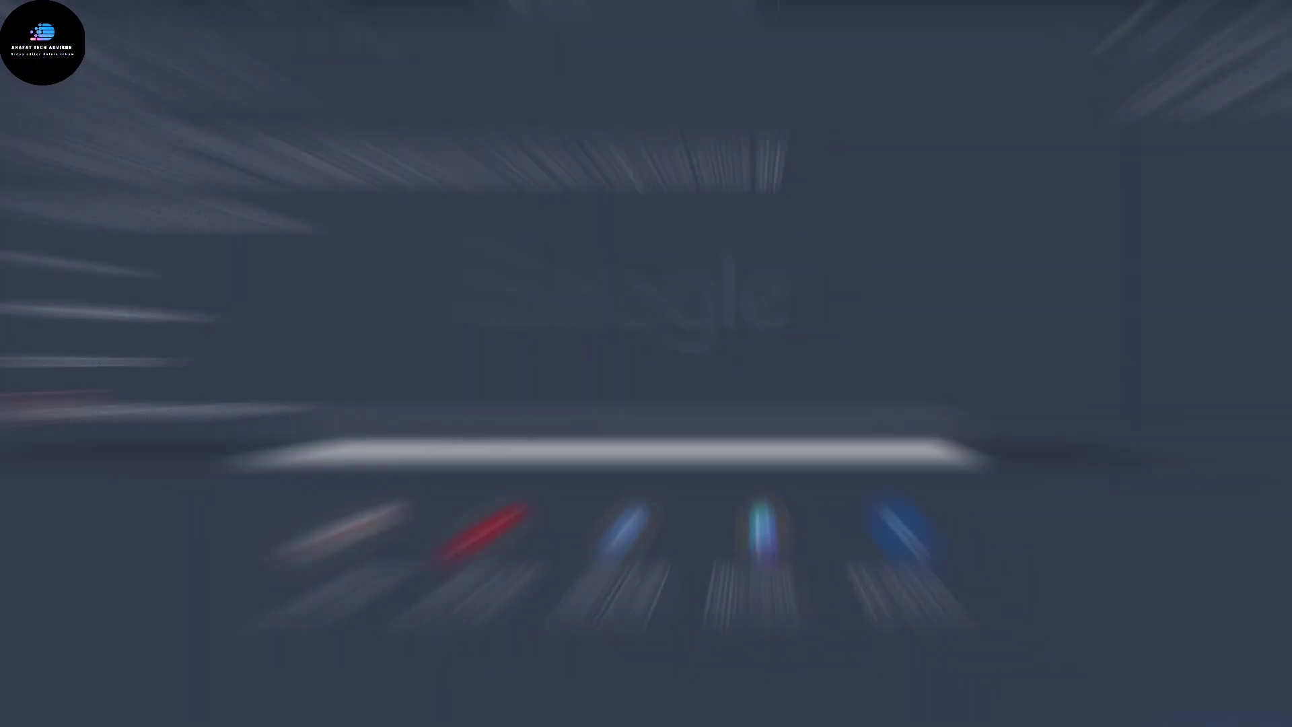
Open the Canva website in the browser.
left_click(411, 71)
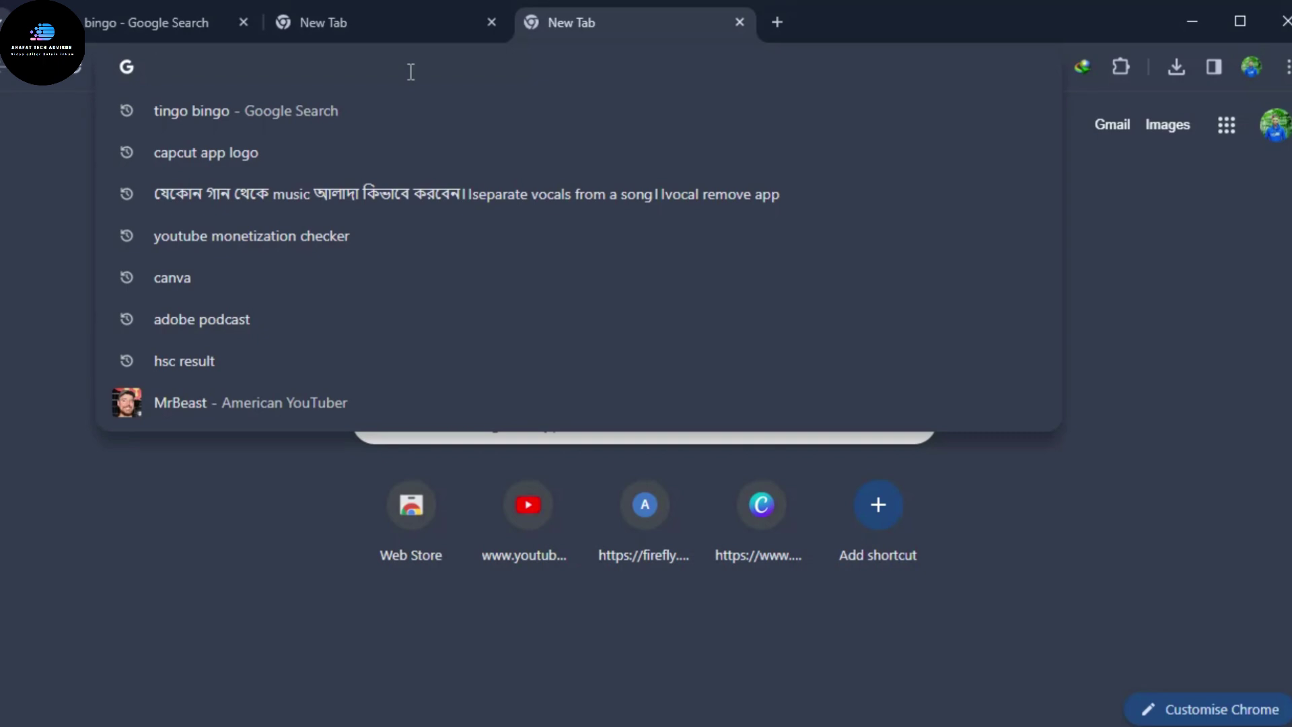
type("canva")
key("Return")
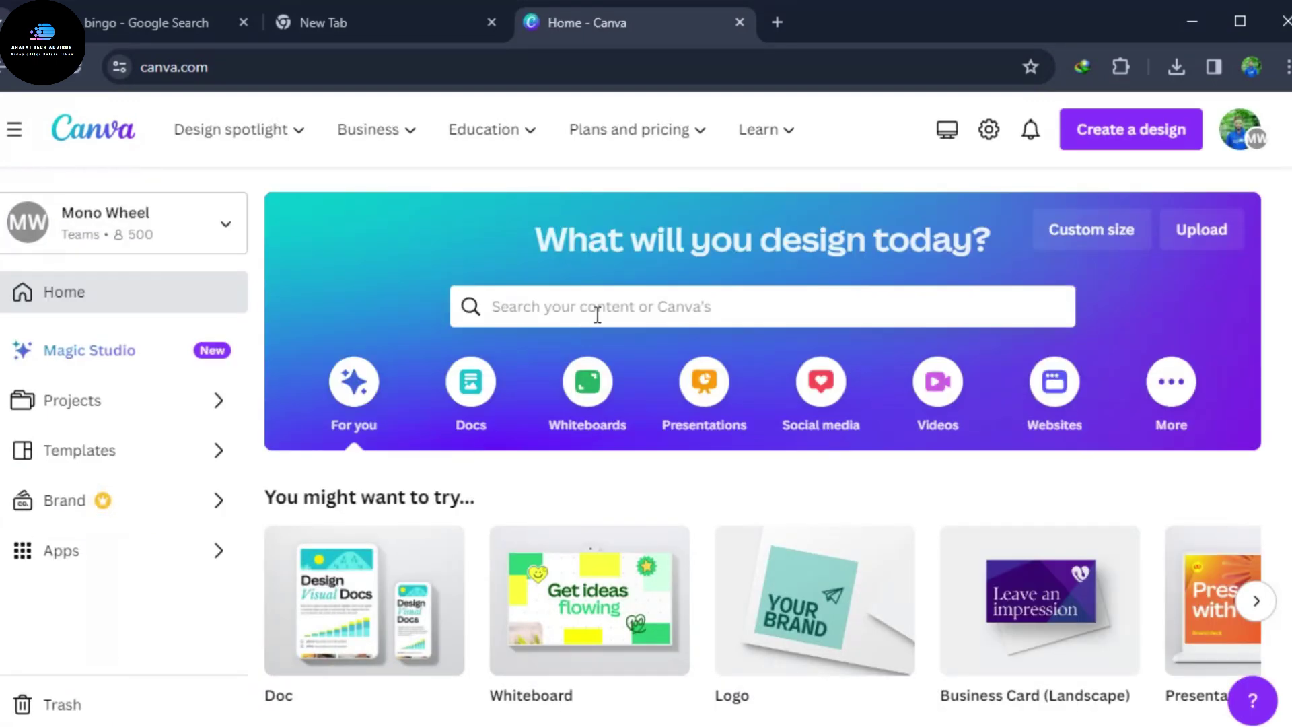
Search the templates for "3d" and open the 3D Logo template collection.
left_click(609, 309)
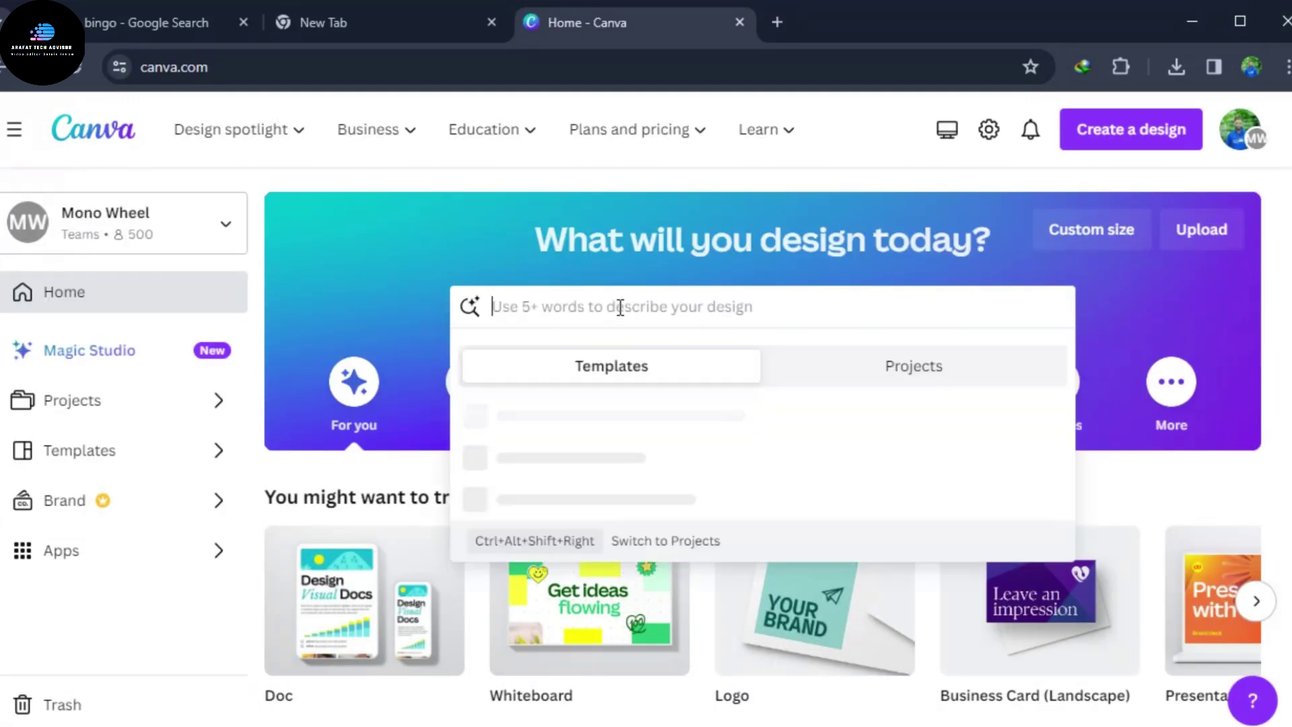
type("3d")
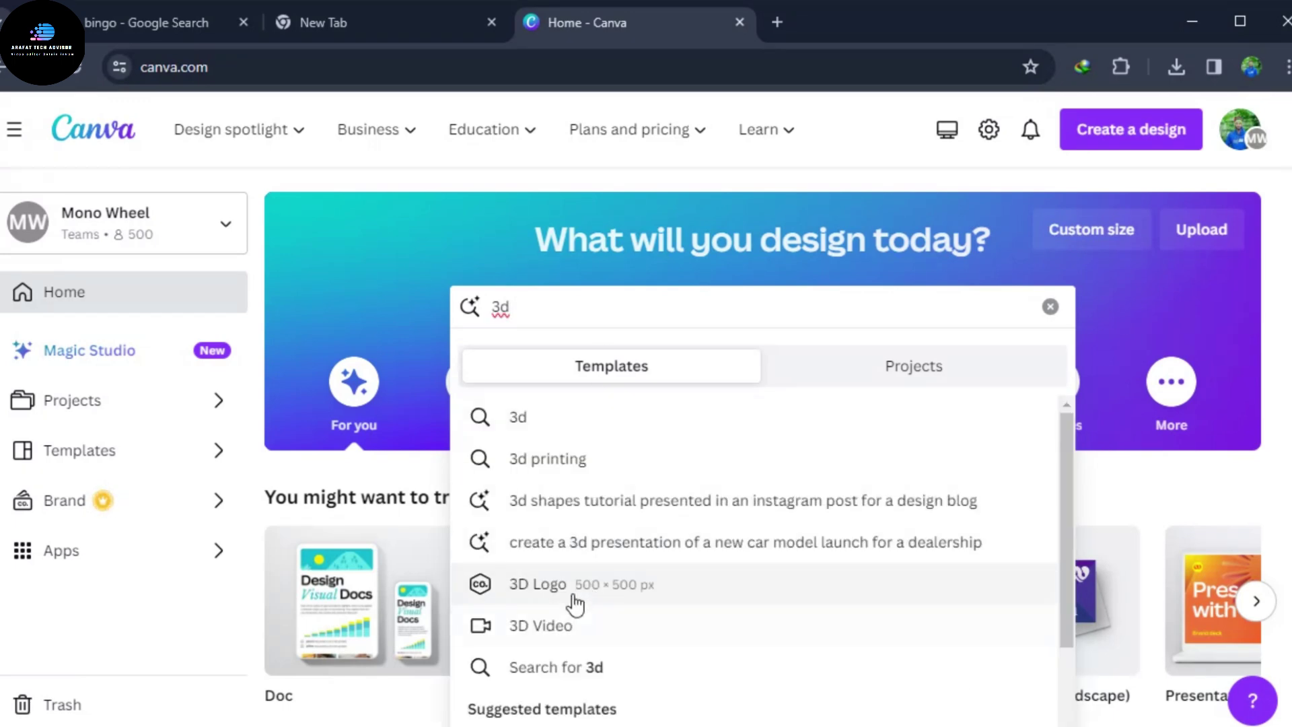
left_click(575, 602)
Browse the 3D logo templates and open the Colorful Abstract Globe Marketing Logo template for customising.
scroll(646, 478, "down", 2)
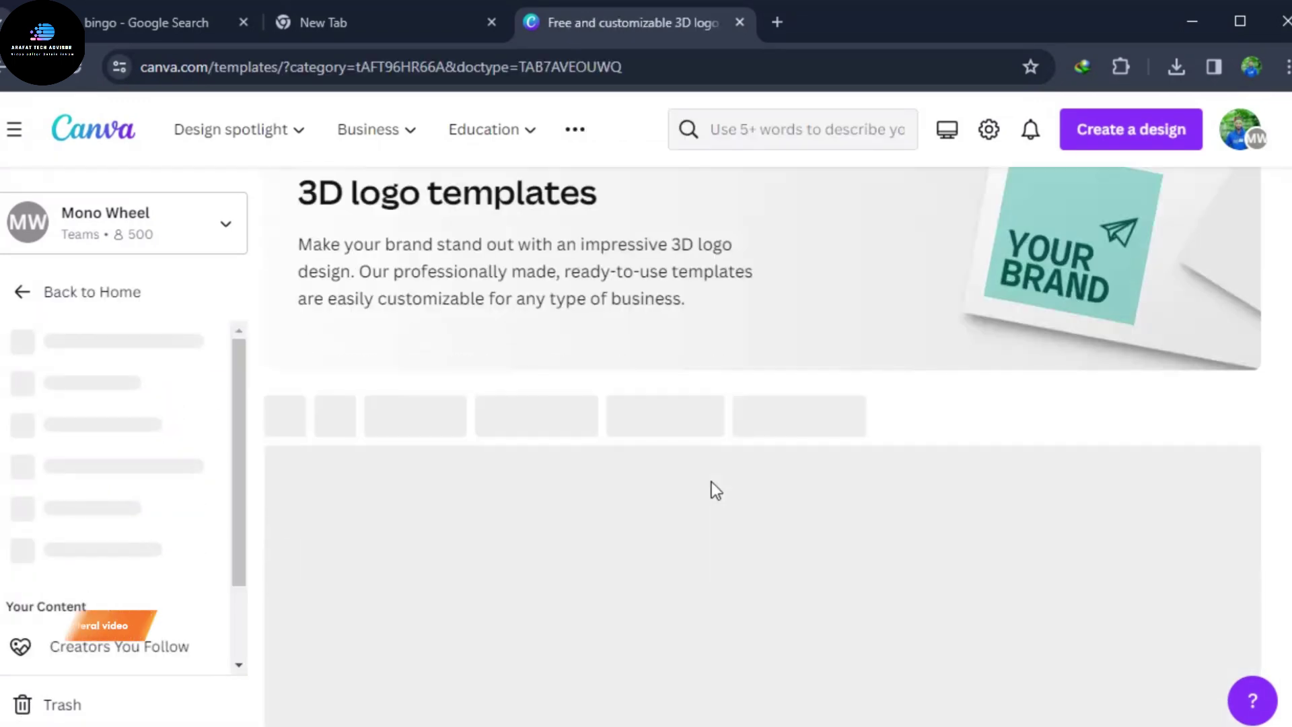
scroll(716, 489, "down", 3)
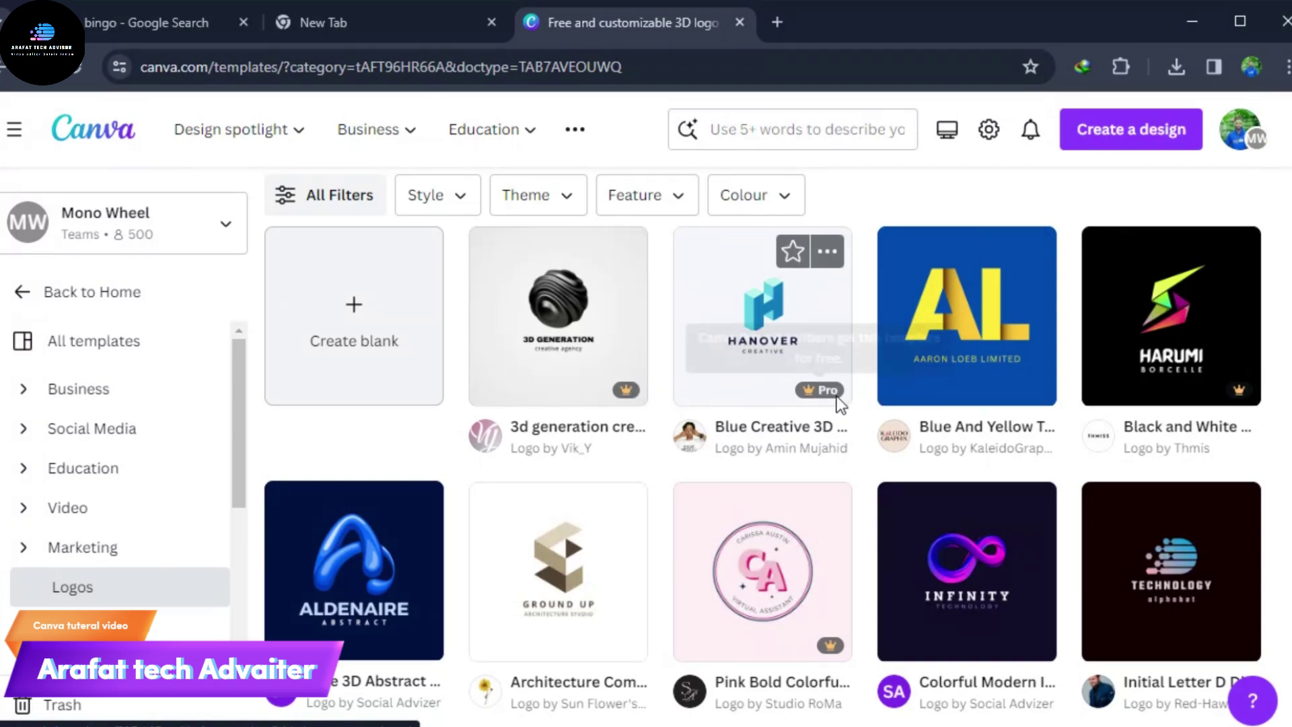
scroll(838, 418, "down", 3)
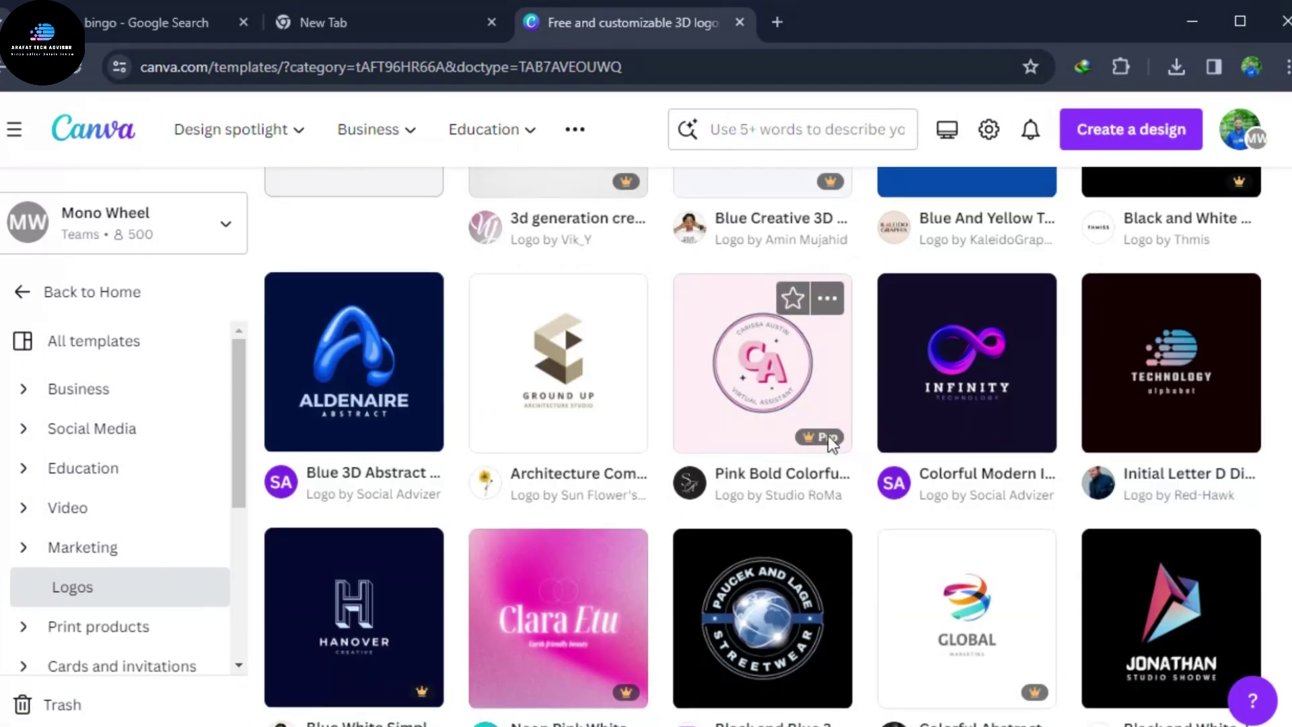
scroll(995, 364, "down", 3)
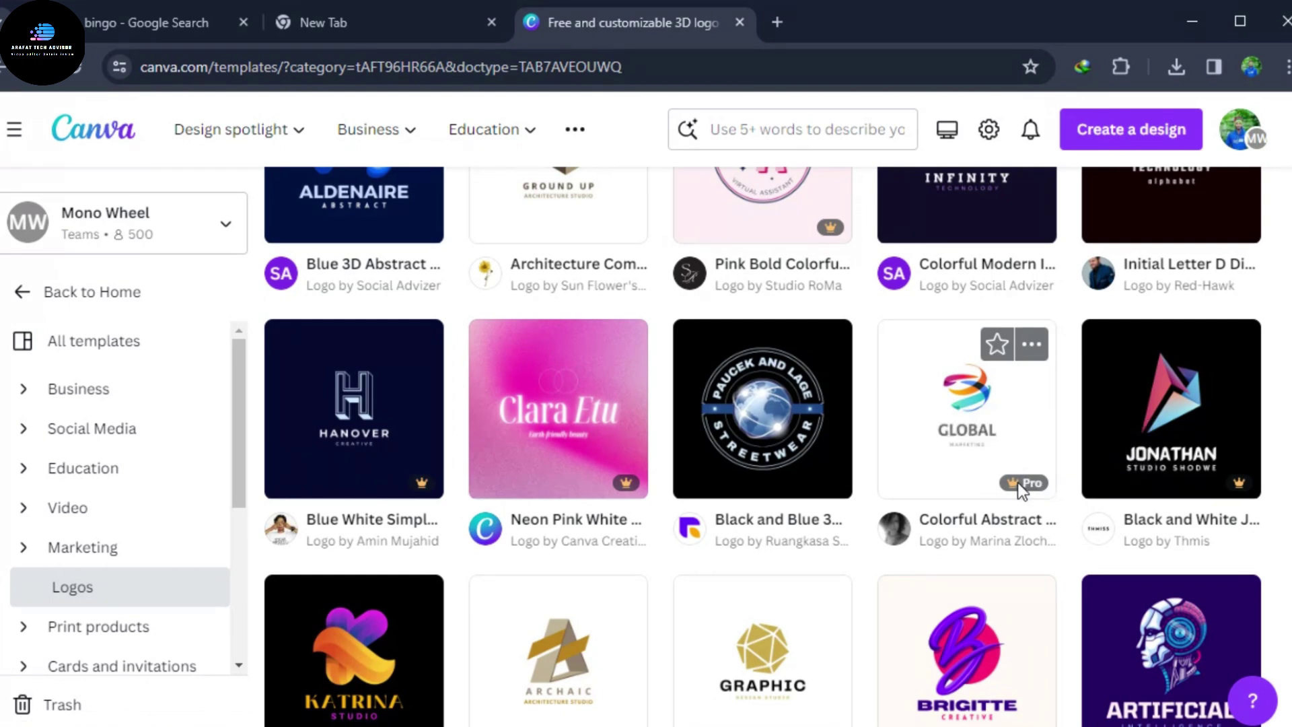
left_click(987, 447)
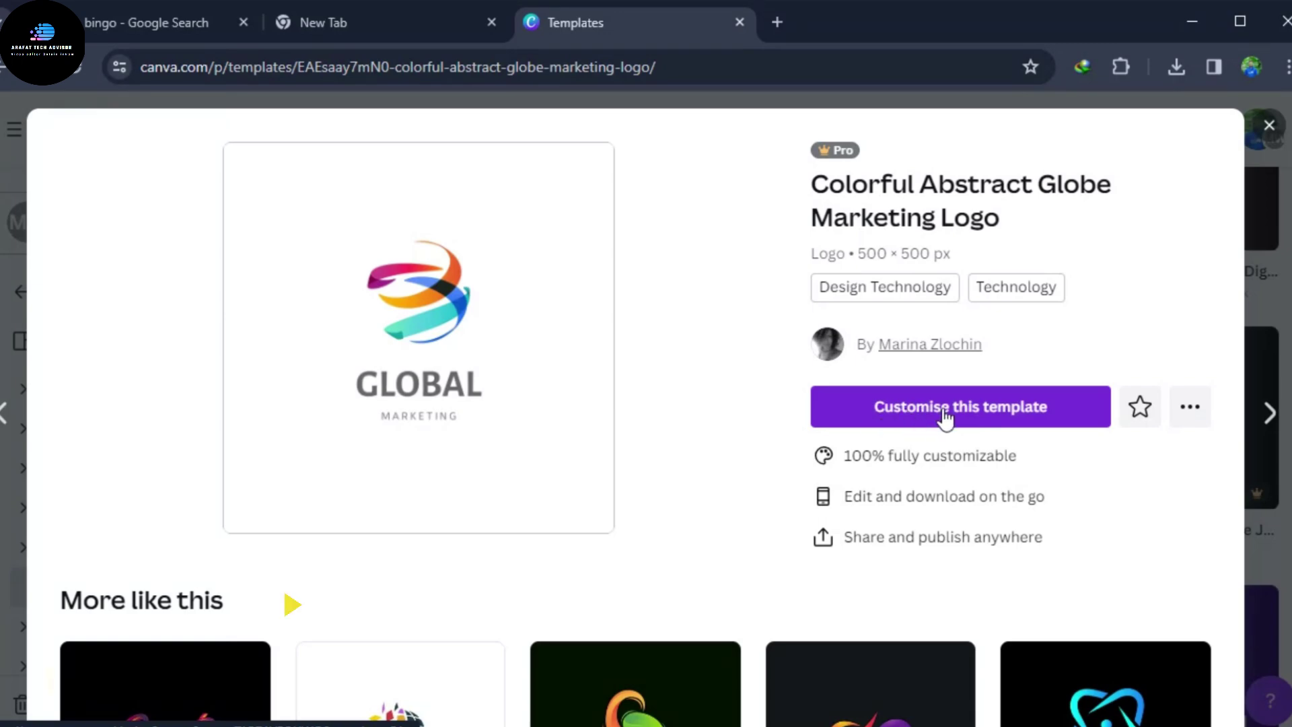
left_click(969, 414)
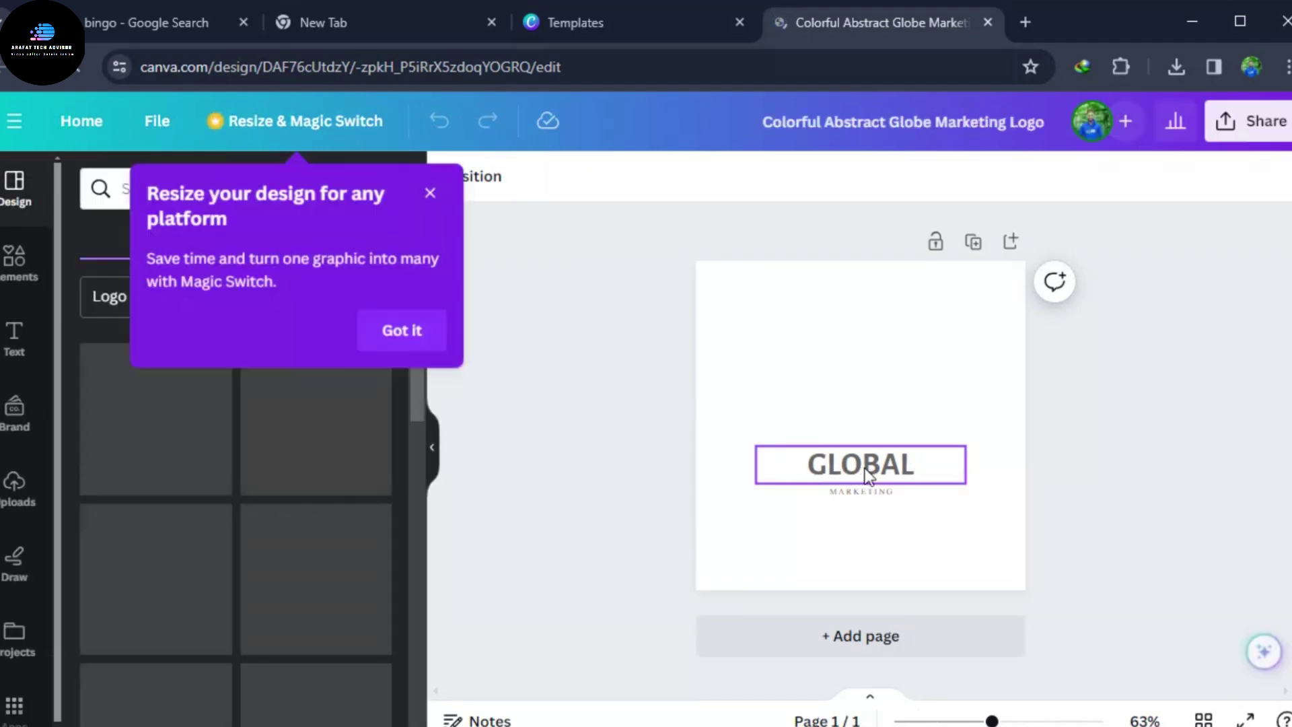
Look at the logo's PNG download settings and dismiss the resize tip.
left_click(1249, 122)
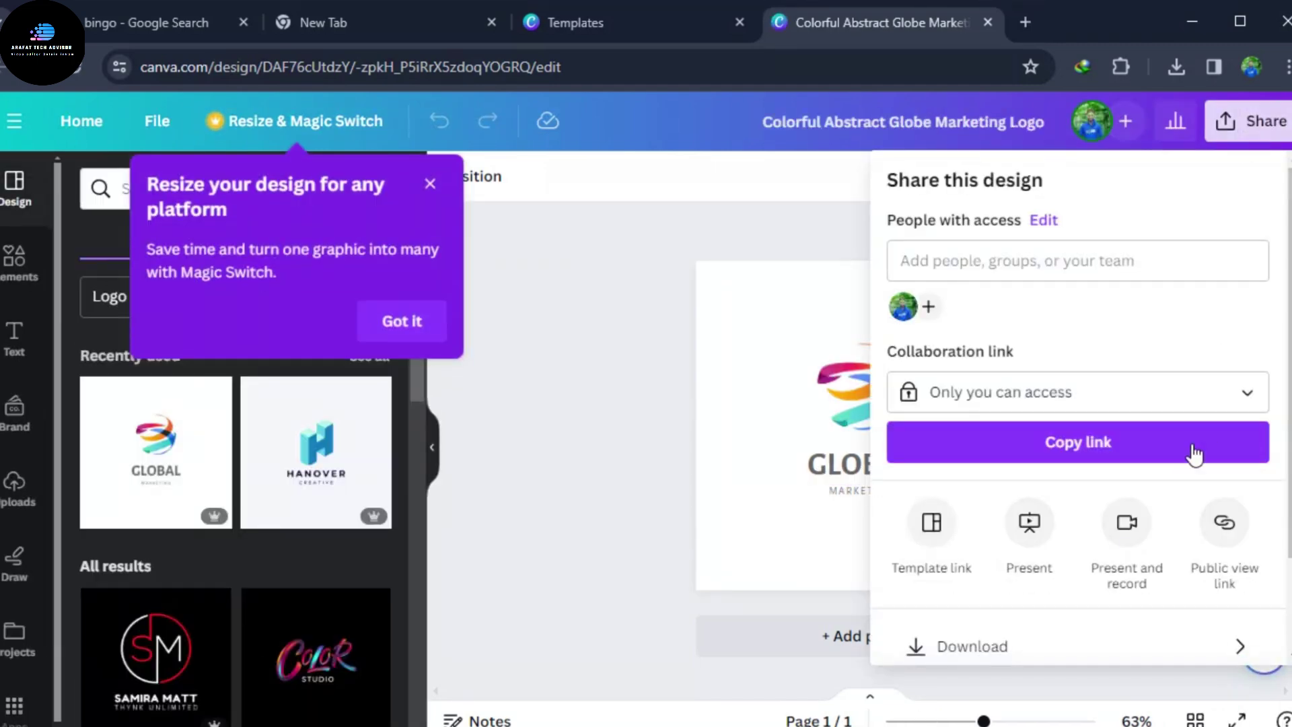
scroll(1077, 552, "down", 2)
left_click(1064, 535)
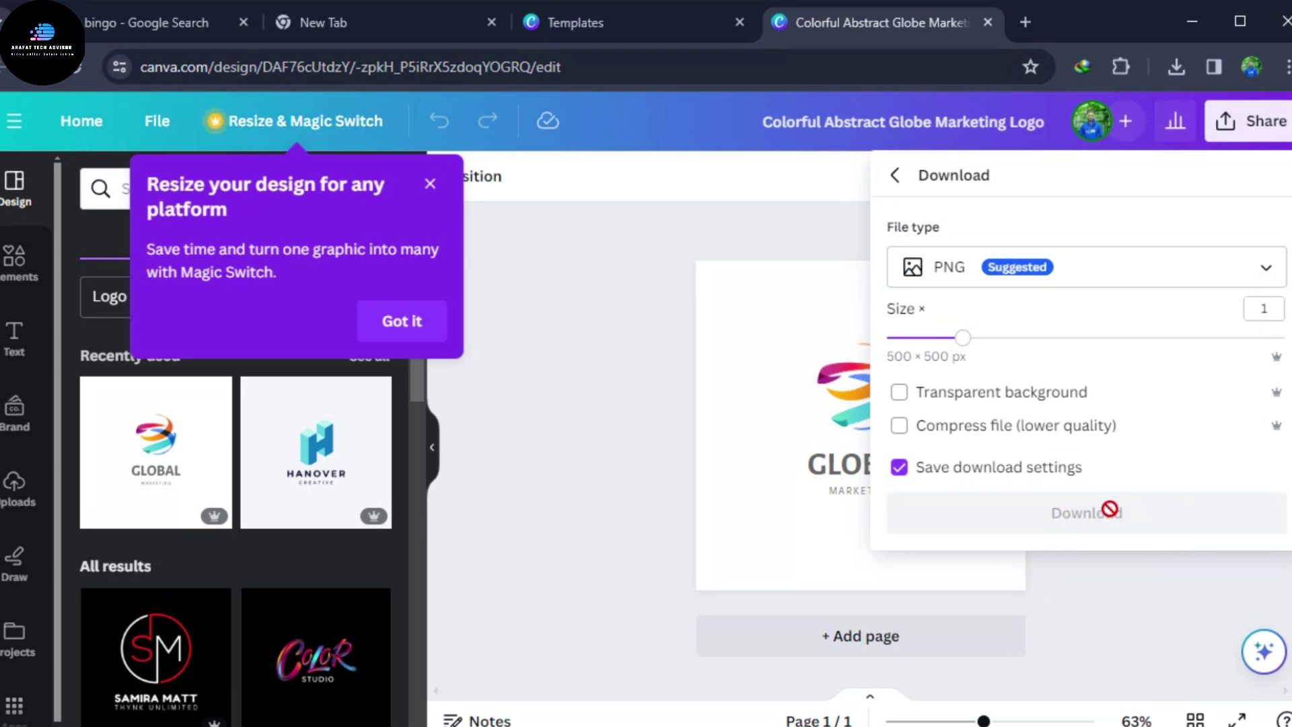
left_click(427, 188)
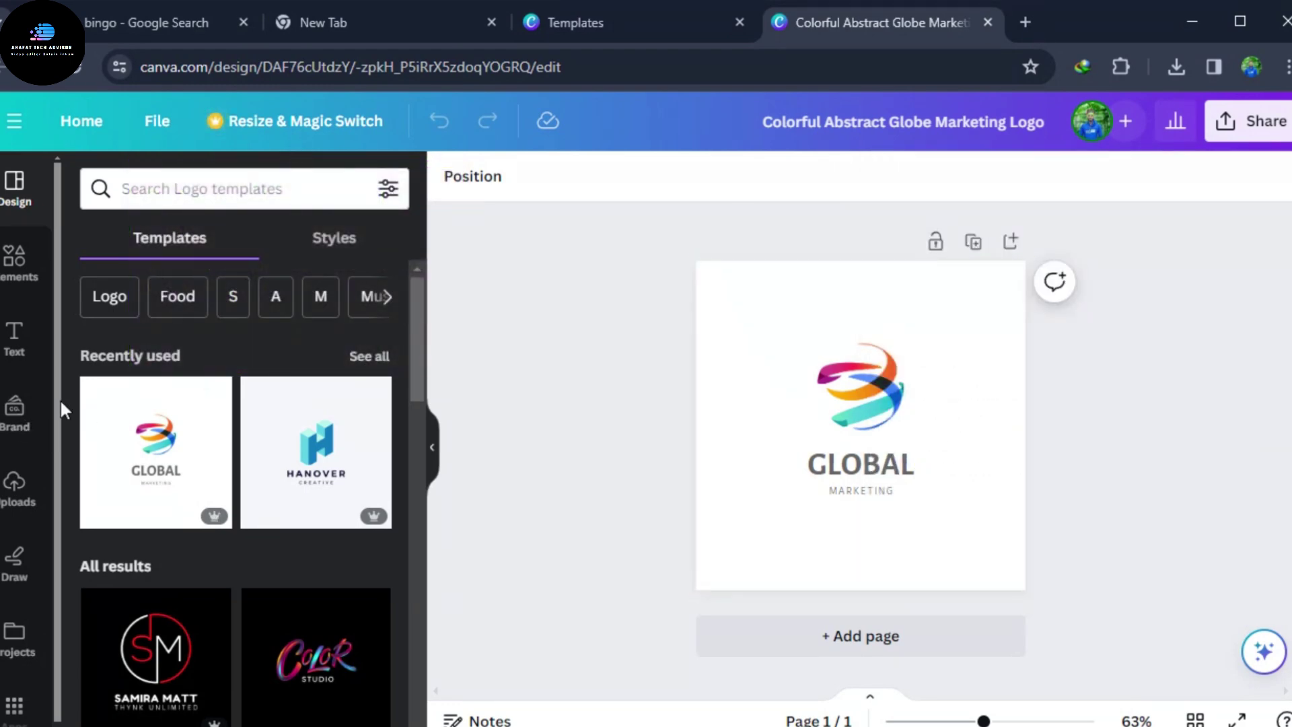
Search Google for "tingo bingo" in a new browser tab.
left_click(1025, 22)
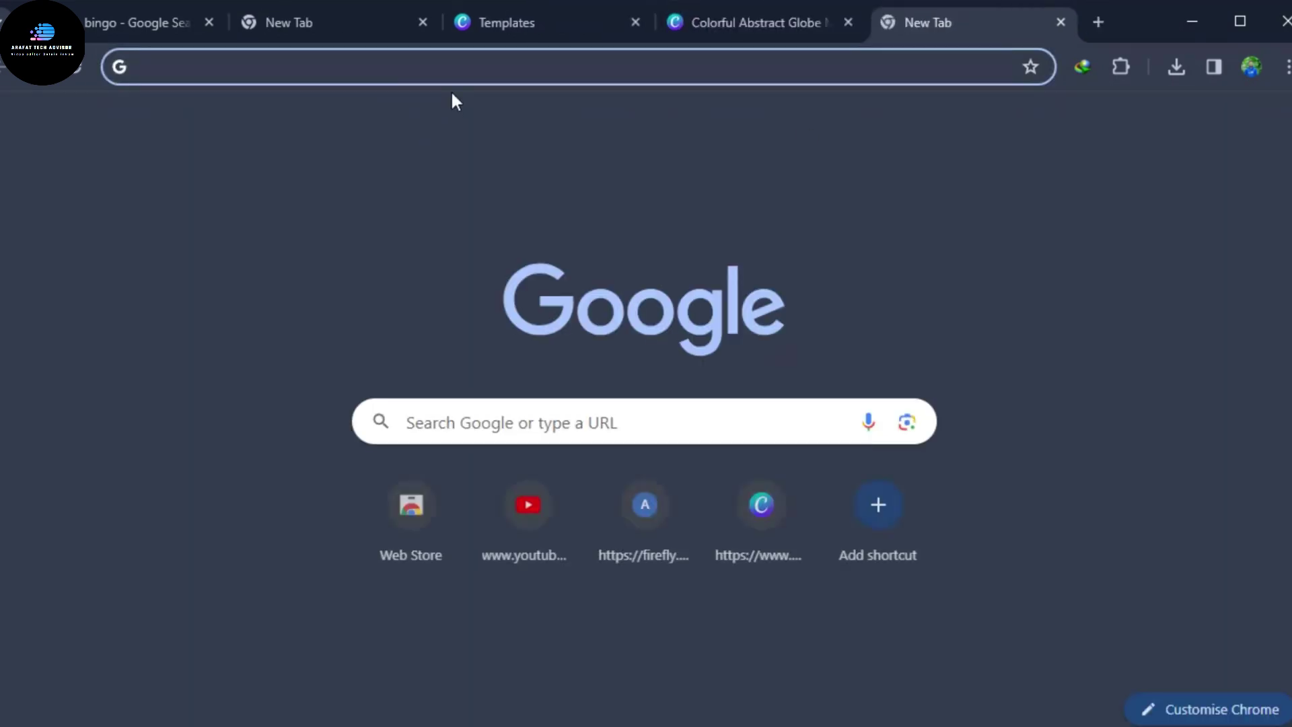
left_click(458, 74)
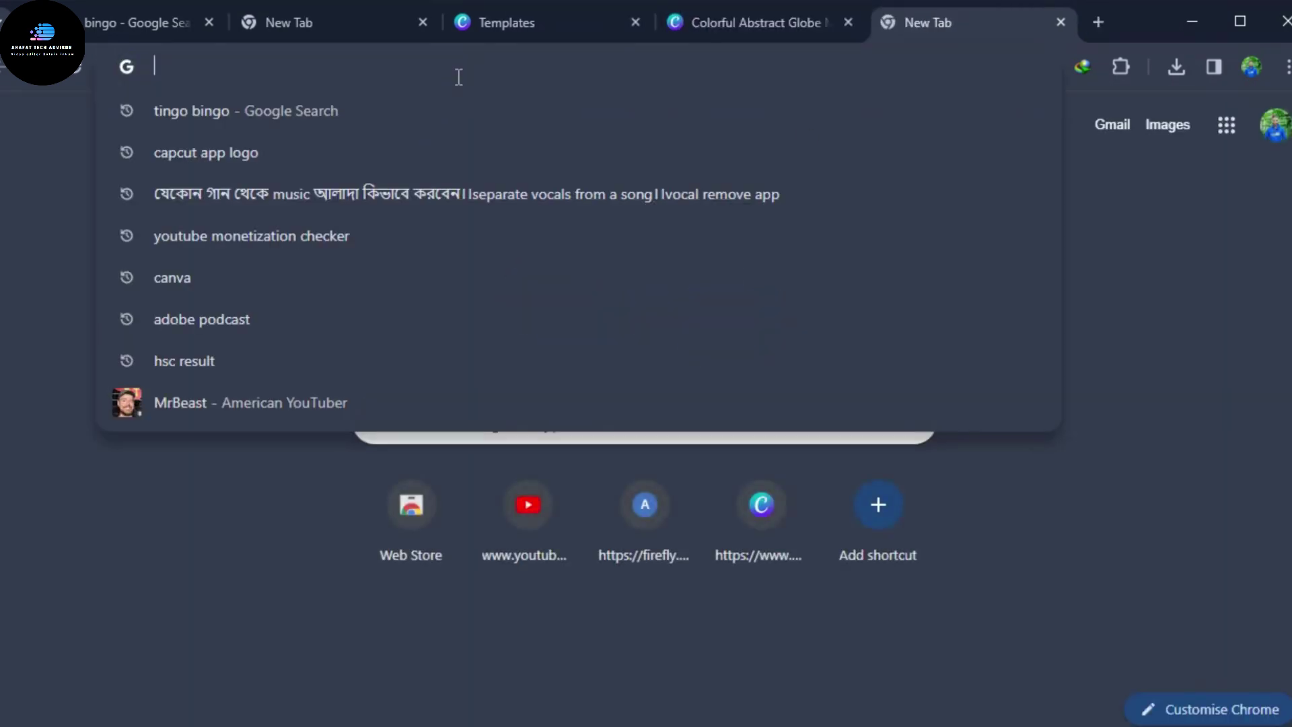
left_click(197, 113)
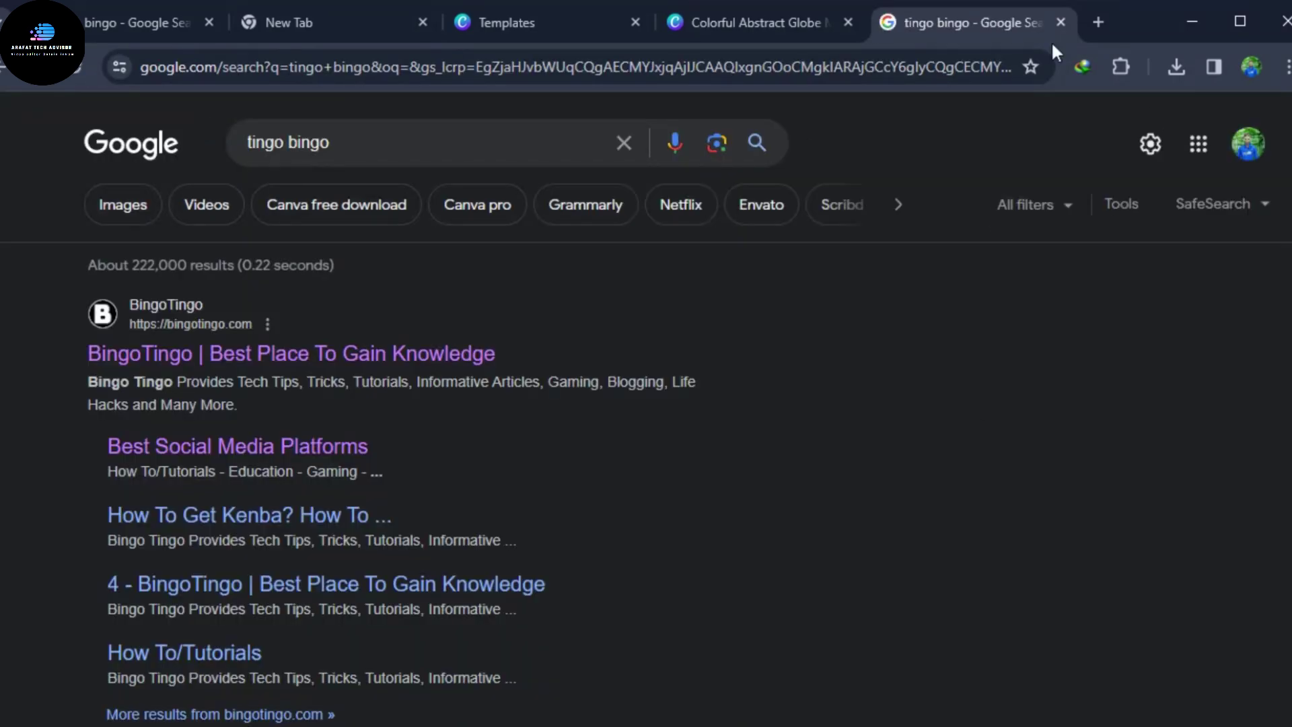
Check the open logo design, return to the tingo bingo results and open the BingoTingo home page.
left_click(589, 28)
left_click(752, 37)
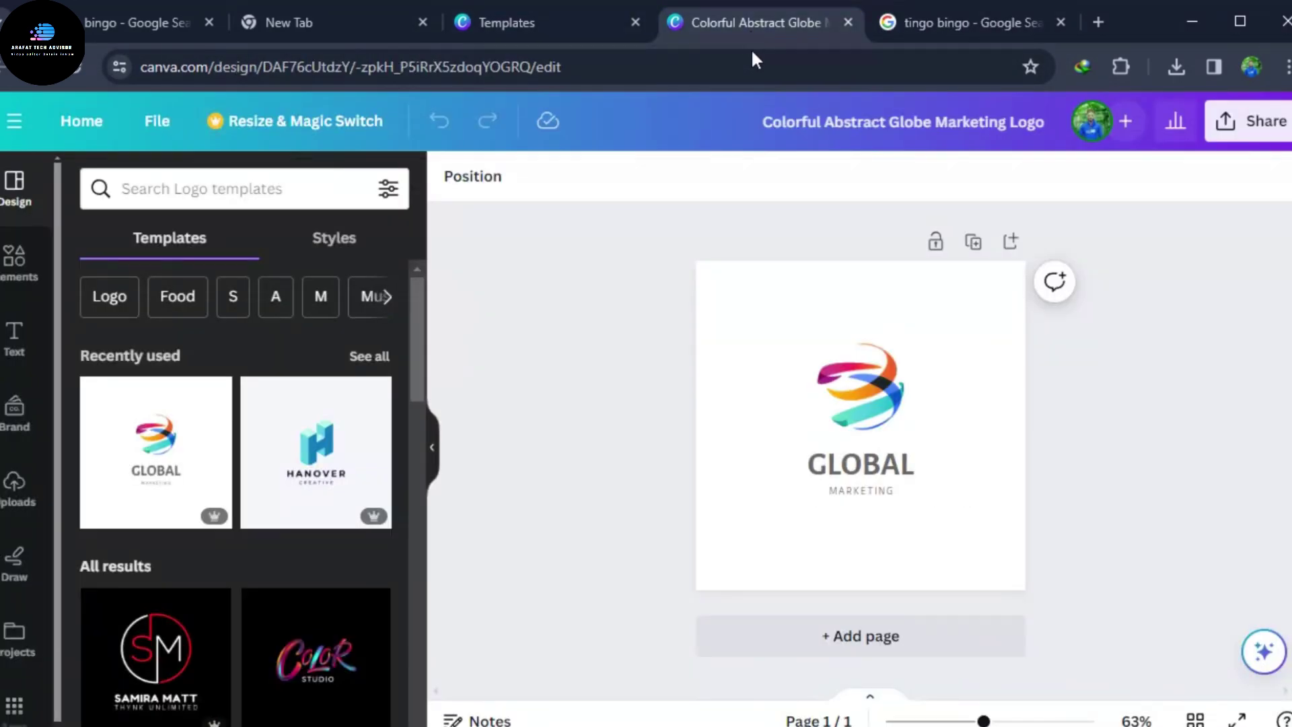
left_click(1056, 34)
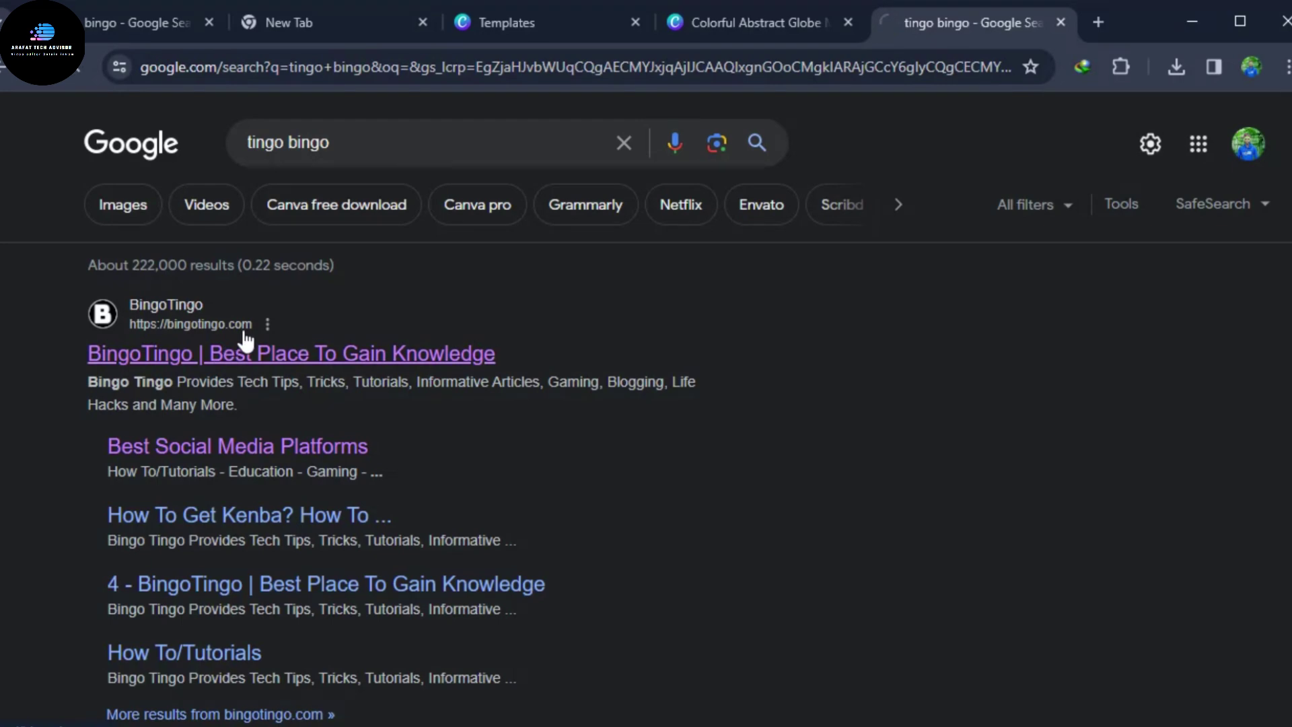
Browse the BingoTingo home page articles, dismissing the advert overlay, and open the Best Social Media Platforms article.
scroll(815, 403, "down", 20)
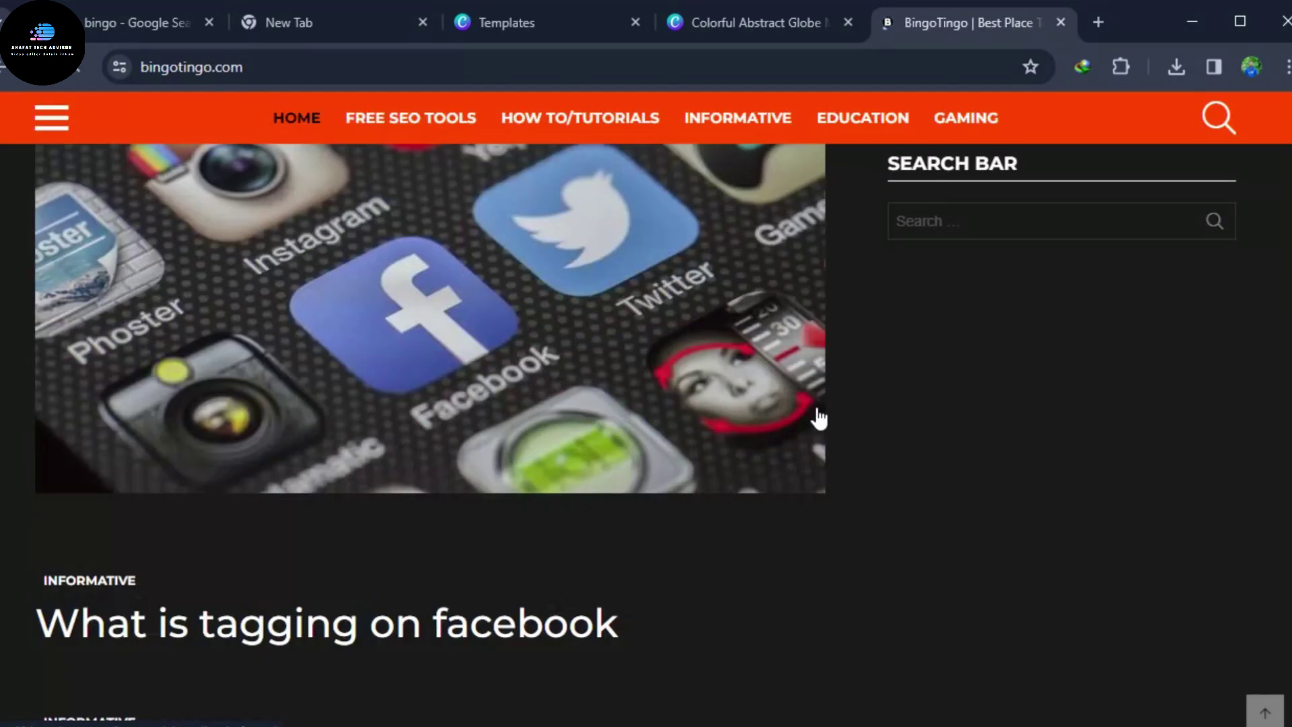
scroll(818, 417, "up", 7)
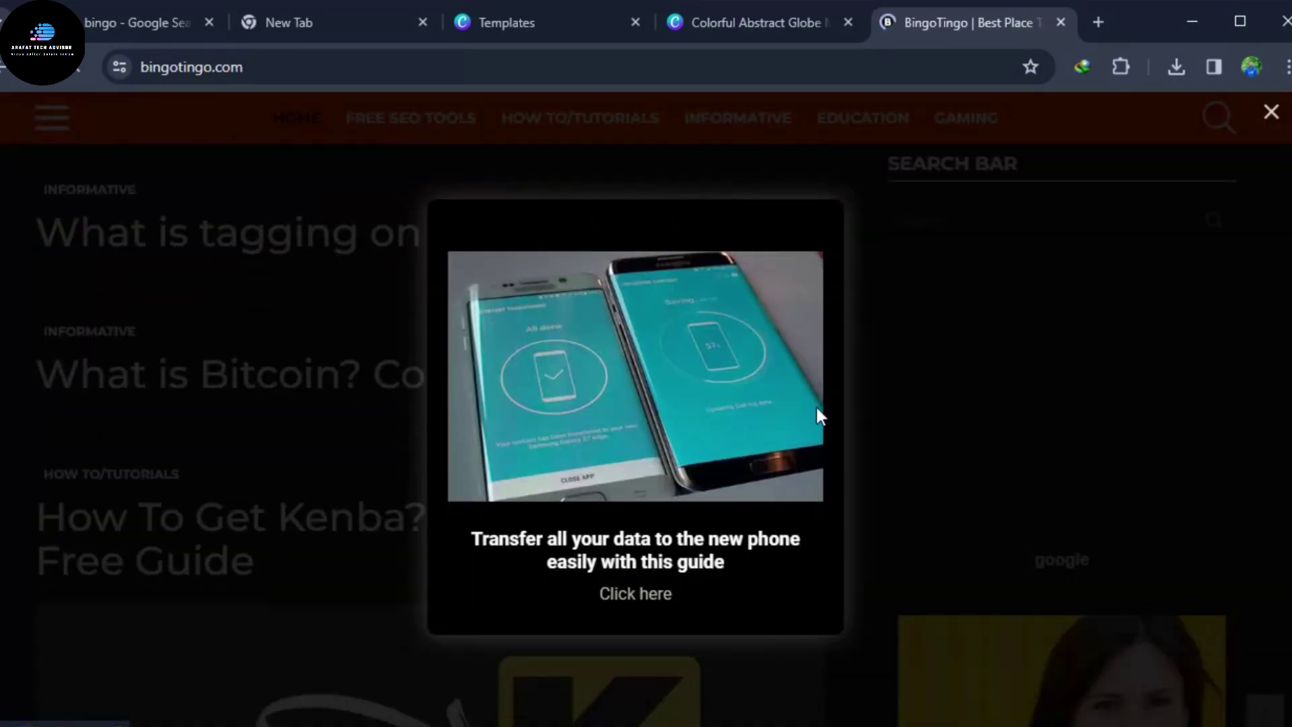
left_click(939, 402)
scroll(785, 505, "down", 20)
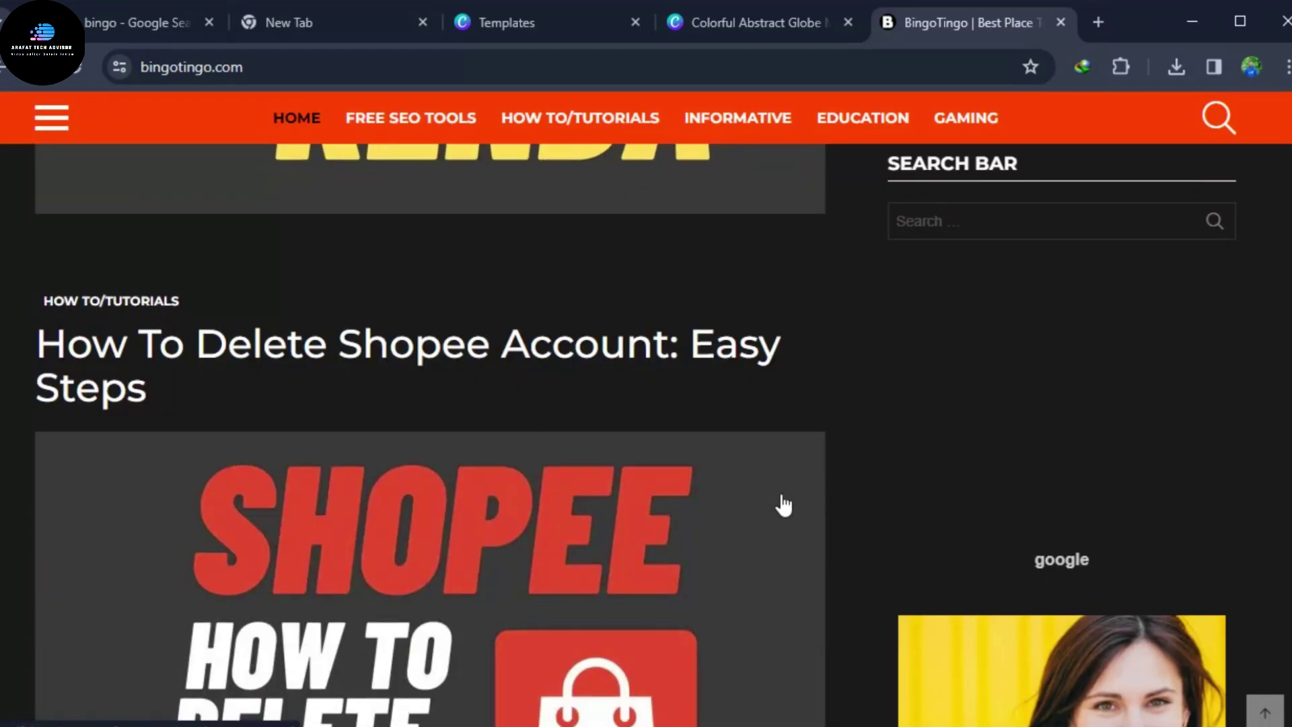
scroll(807, 495, "down", 5)
scroll(807, 497, "up", 20)
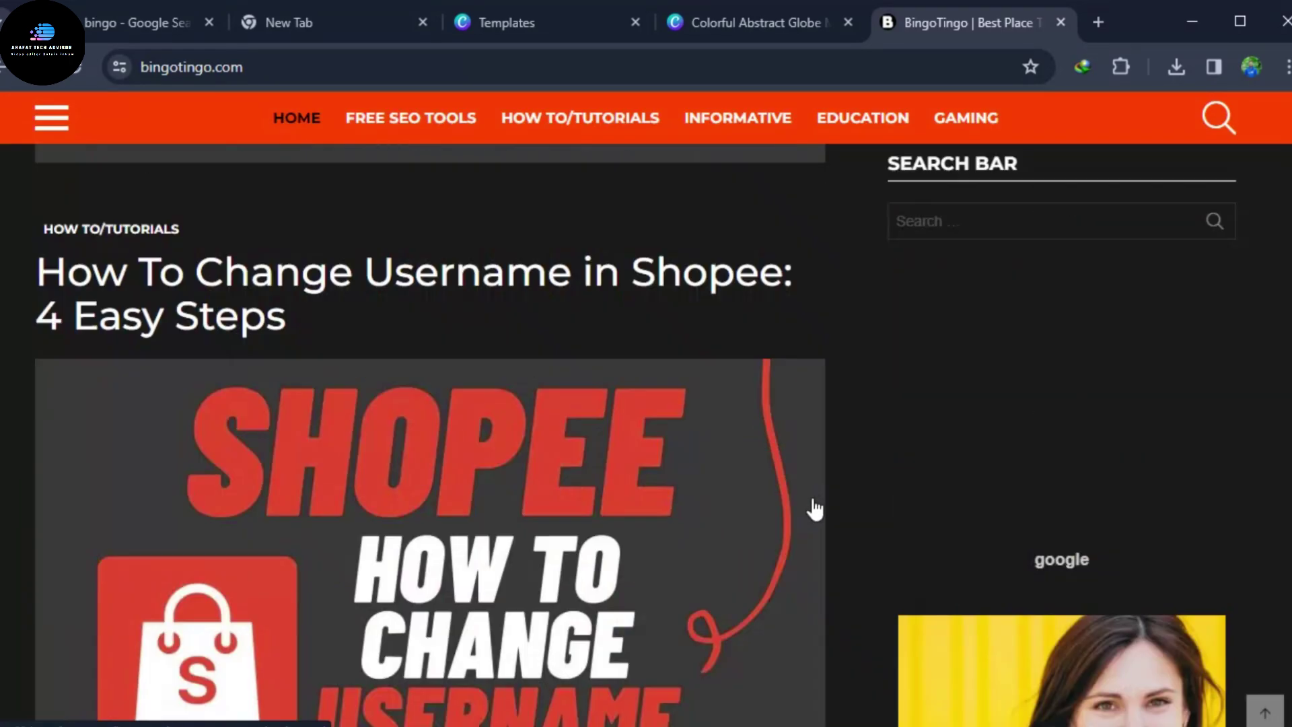
scroll(871, 496, "up", 2)
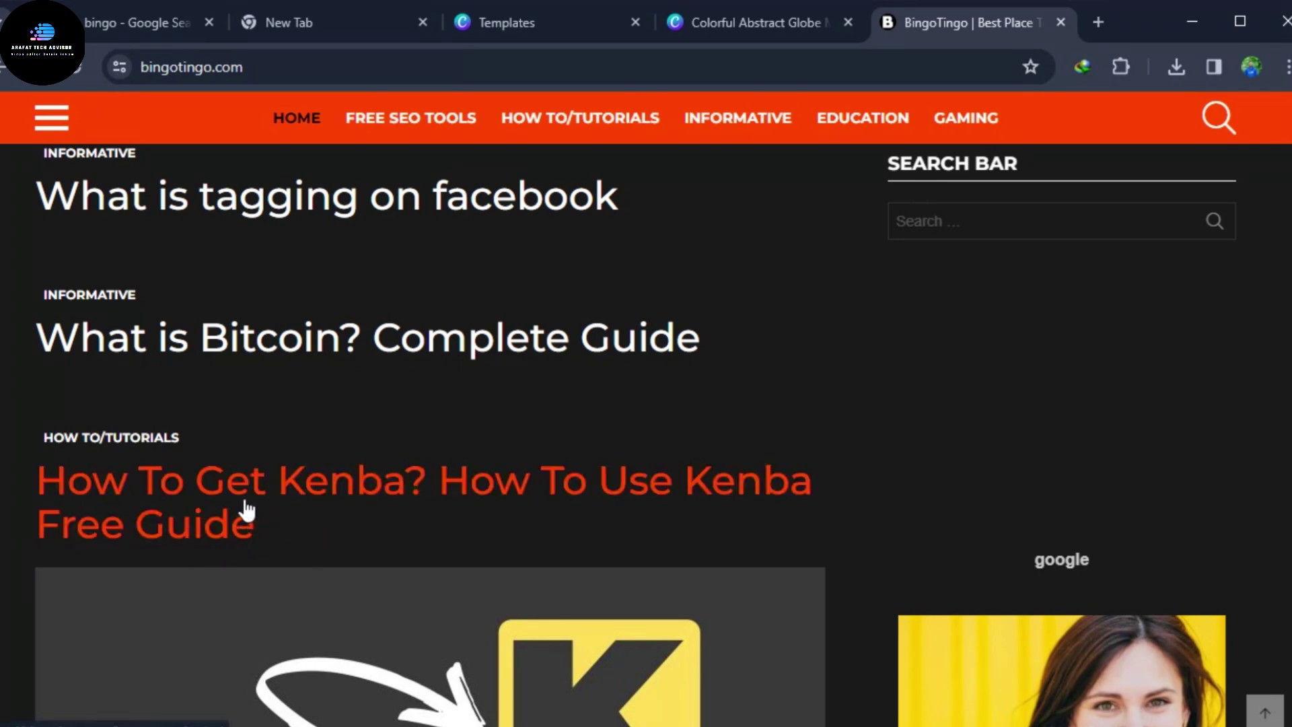
left_click(268, 482)
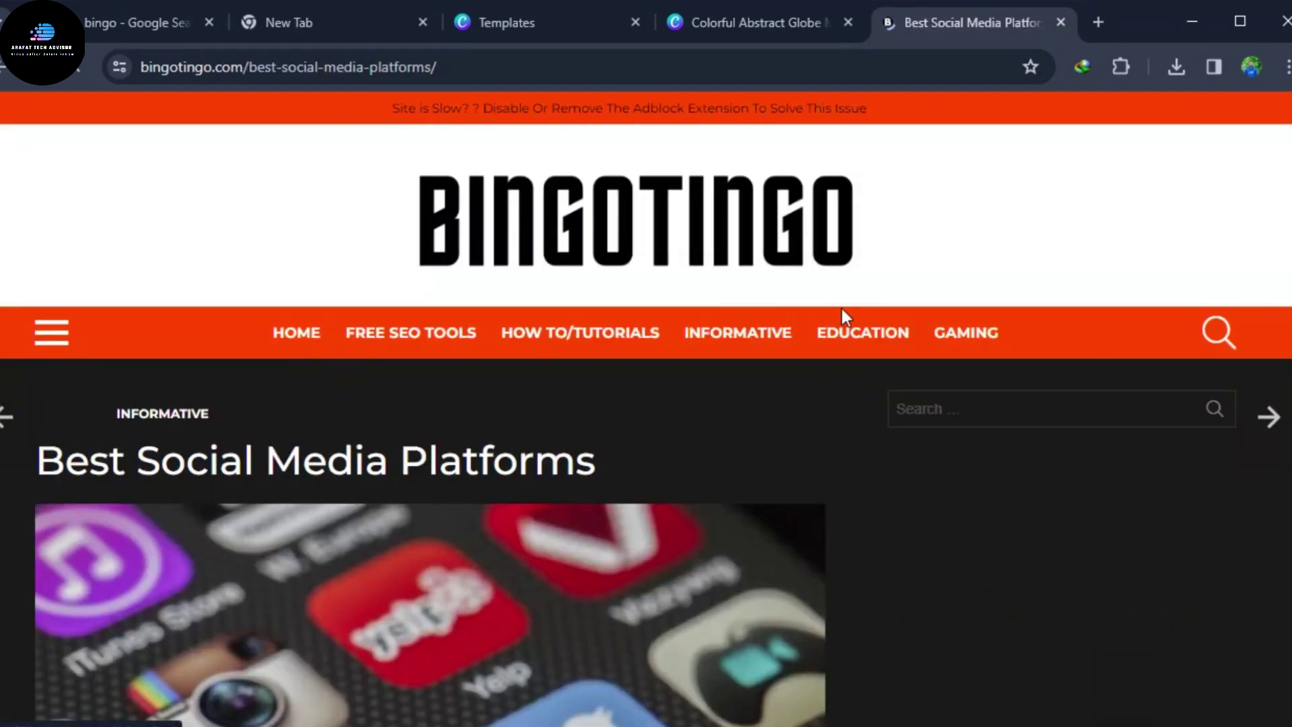
Scan the Best Social Media Platforms article for the Free Guide under How To Become Famous on Reddit and open its download link.
scroll(822, 402, "down", 5)
scroll(827, 412, "down", 20)
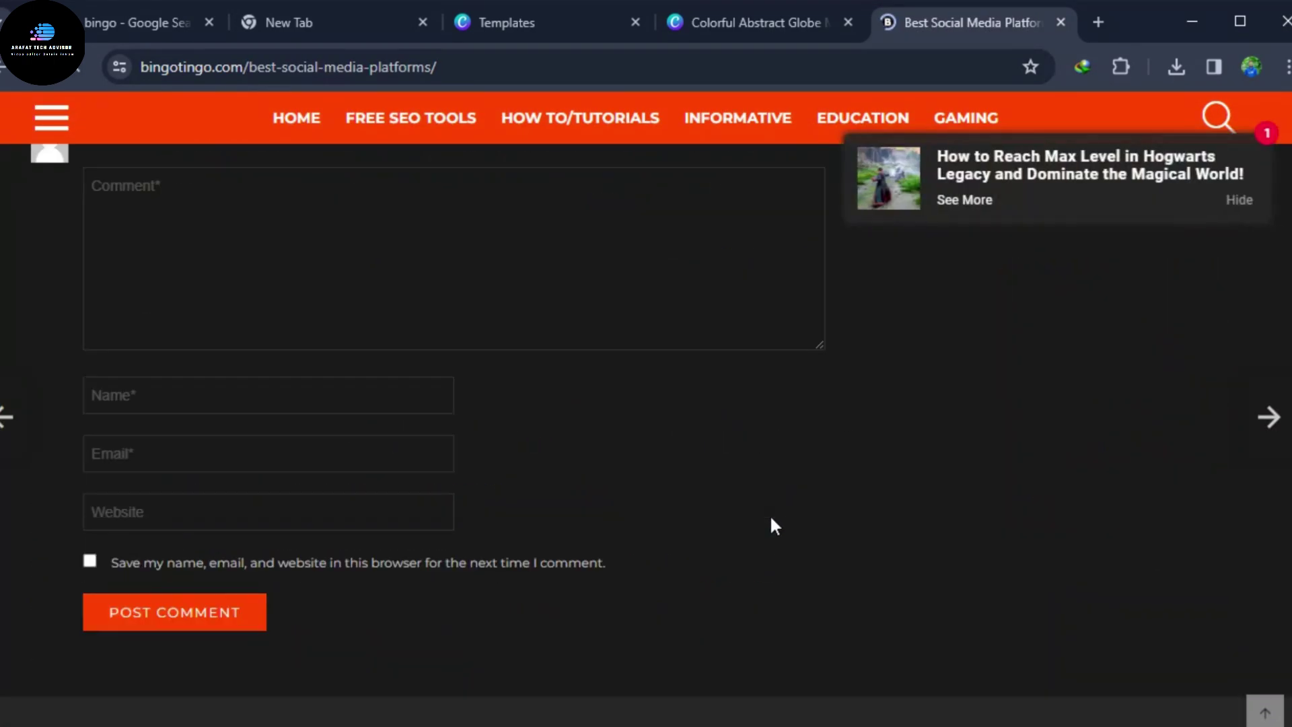
scroll(794, 505, "up", 5)
scroll(674, 488, "up", 5)
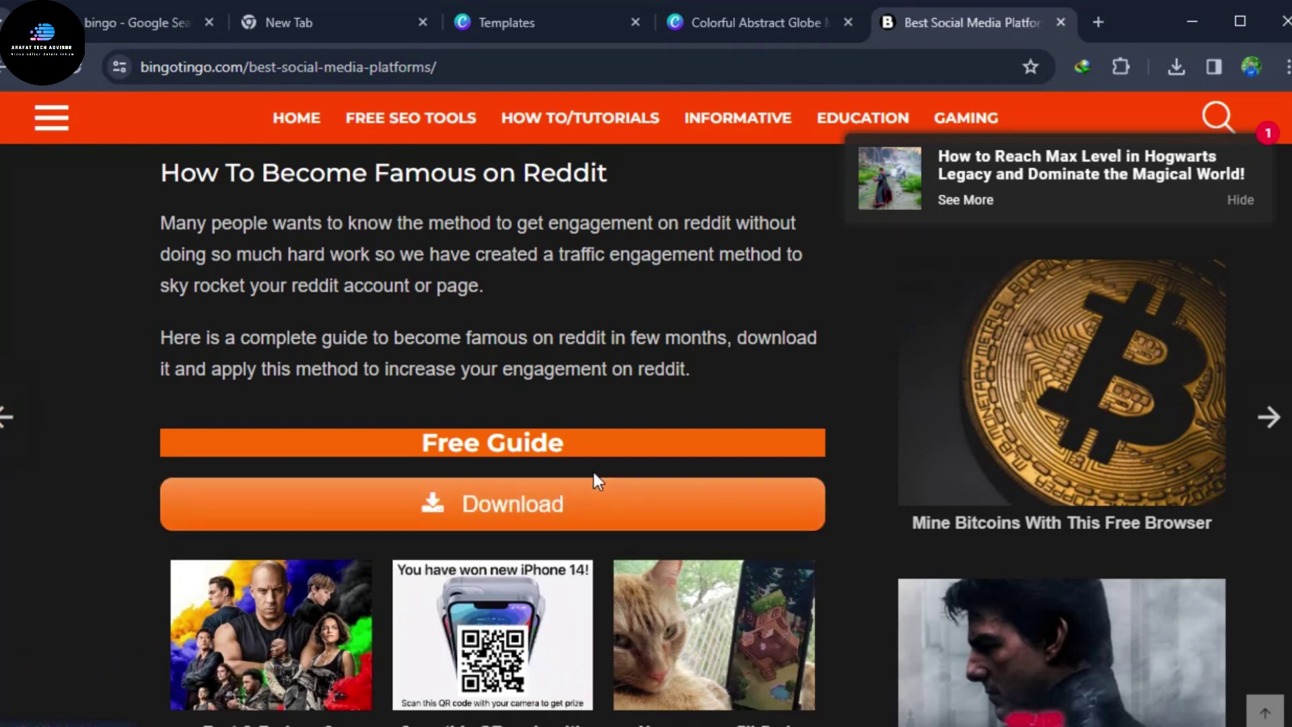
left_click(443, 515)
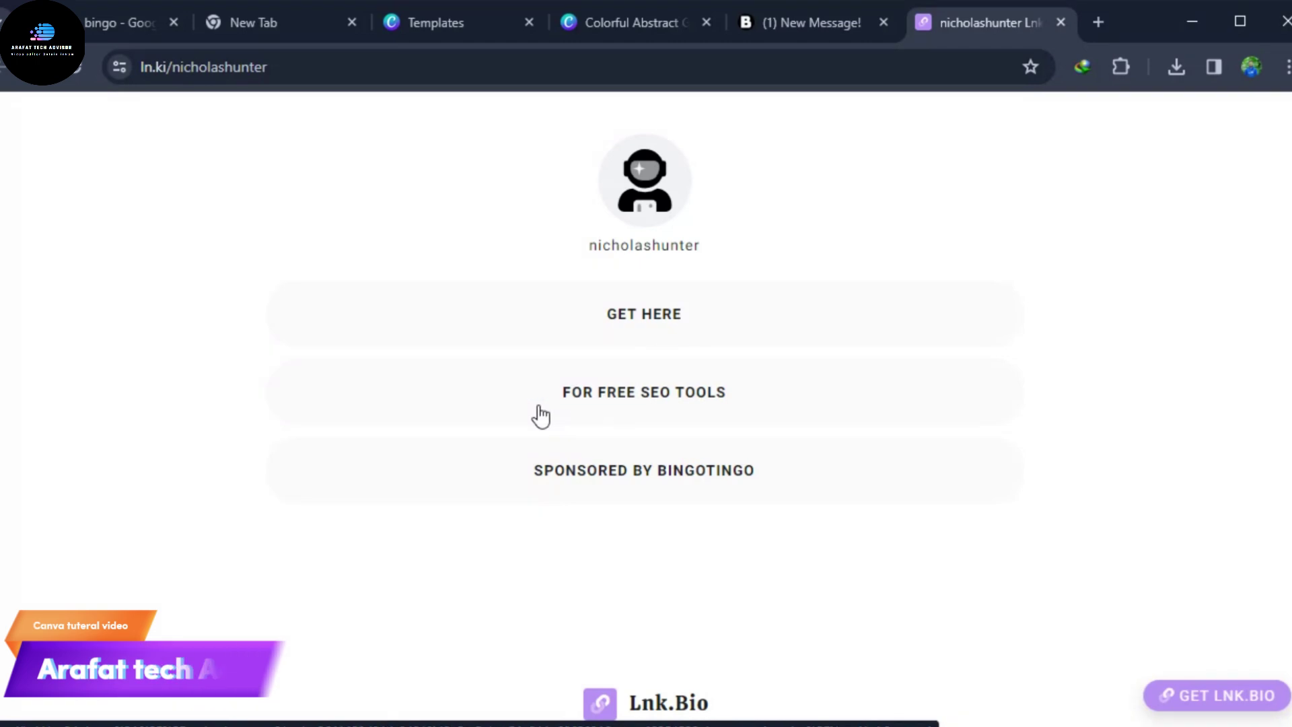
Open Canva through the GET HERE link, dismissing the Canva for Teams introduction, and view the account's list of teams.
left_click(632, 323)
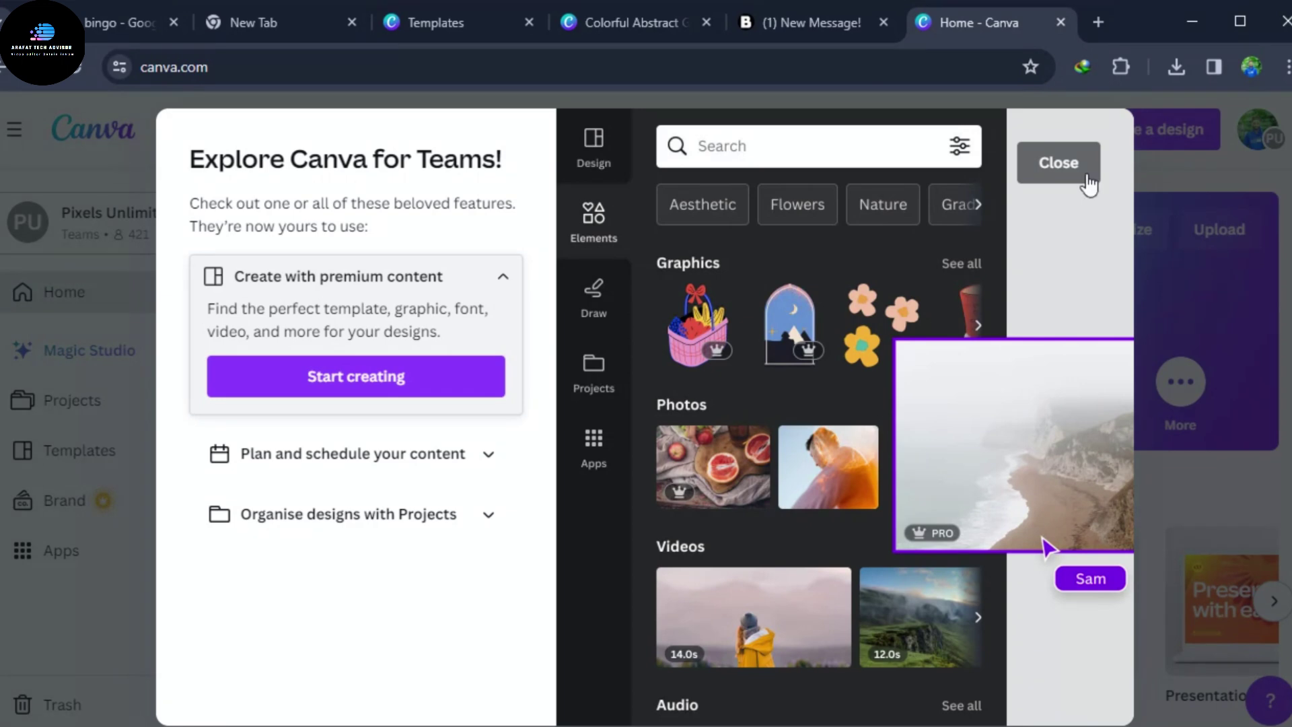
left_click(1074, 164)
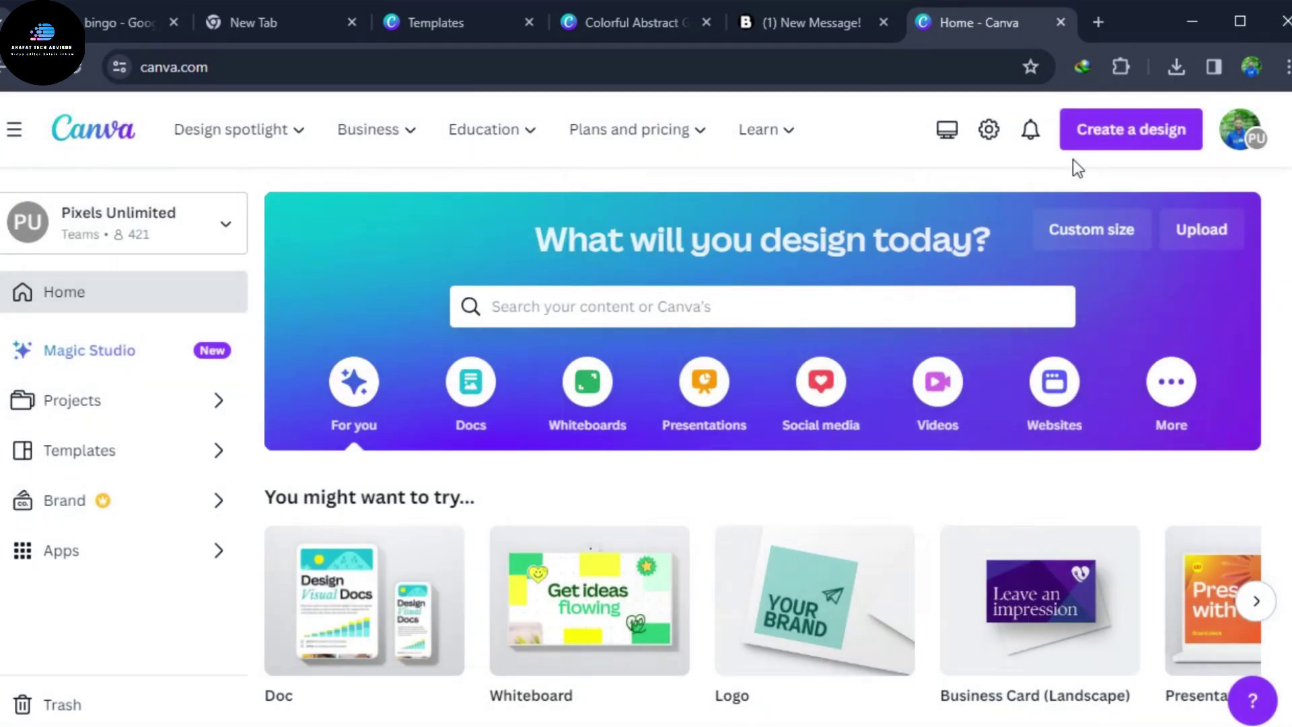
left_click(1237, 140)
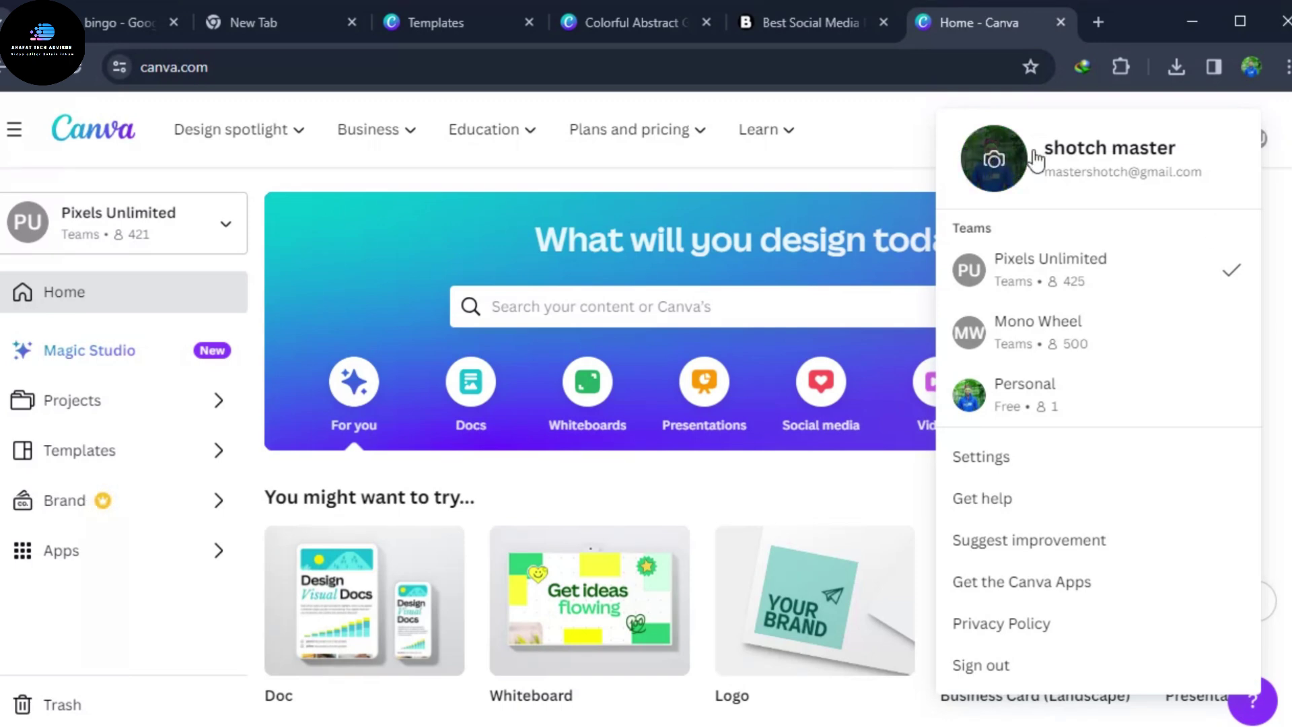
Check the open globe logo design and the BingoTingo article, and return to the Canva home page.
left_click(475, 19)
left_click(605, 35)
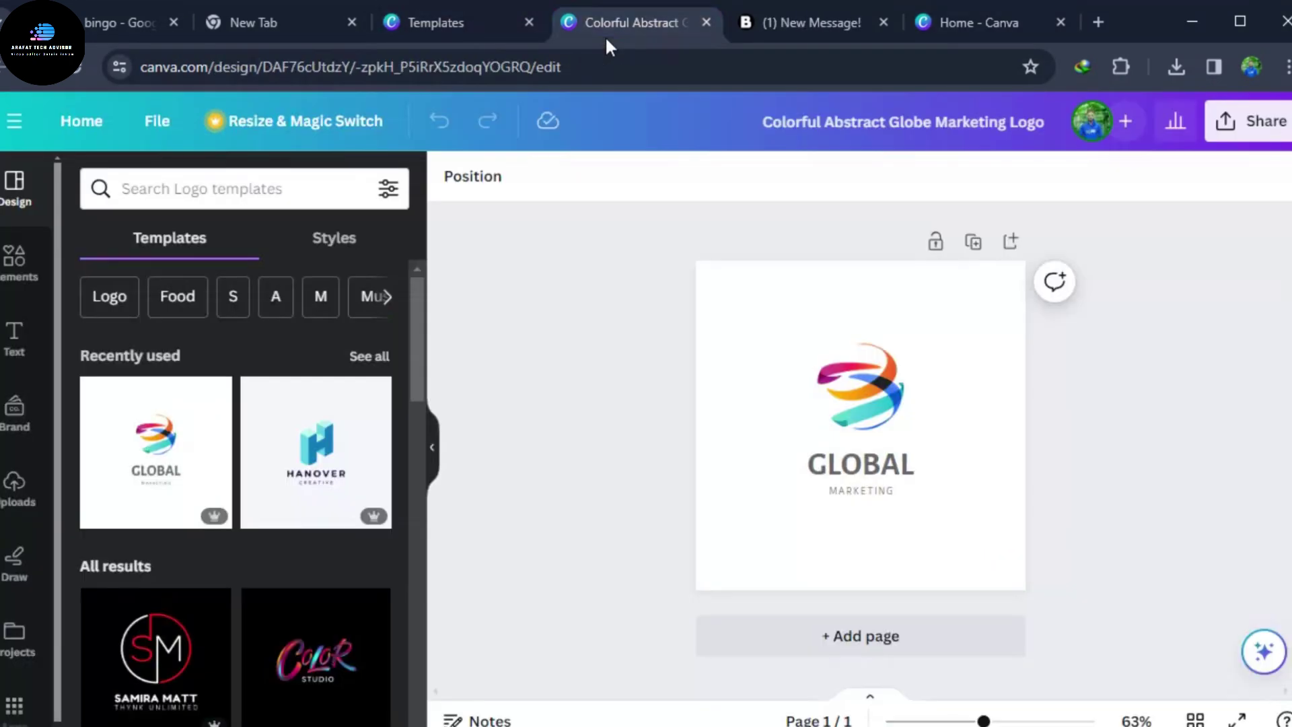
left_click(798, 20)
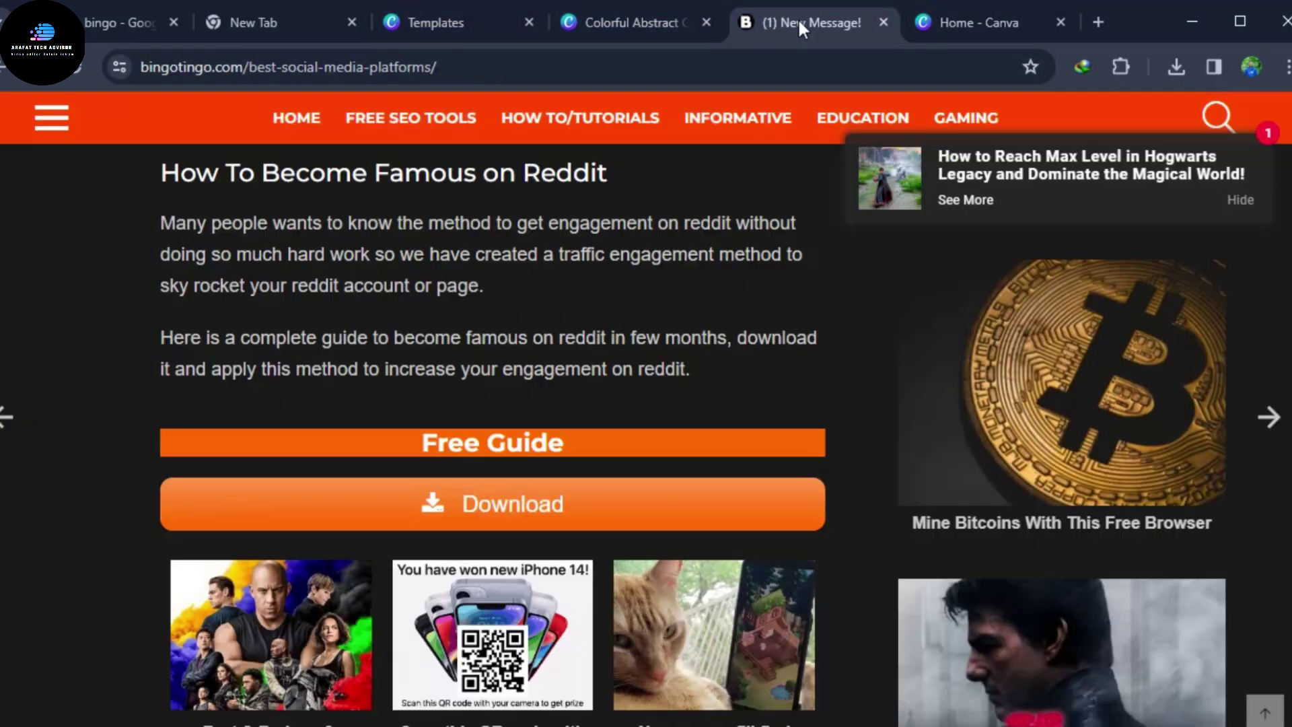
left_click(956, 21)
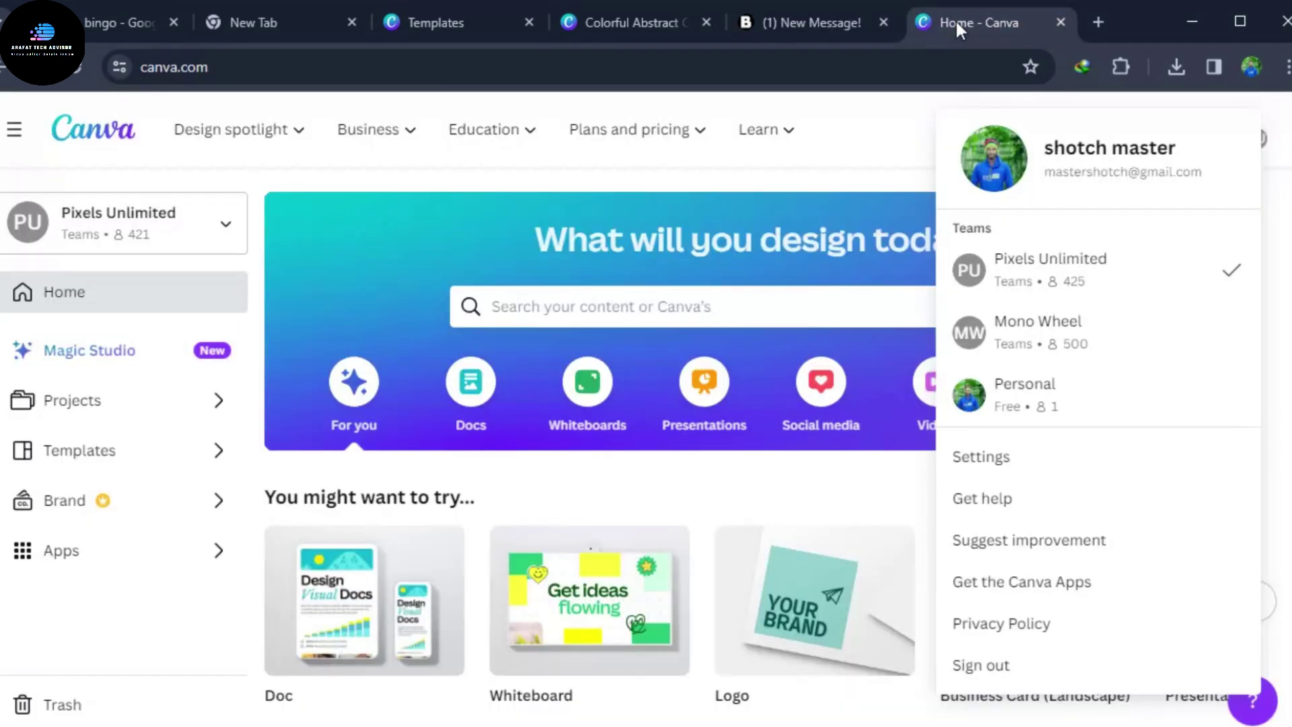
Search Canva's templates for "3d" and open the suggested 3D Logo category.
left_click(754, 307)
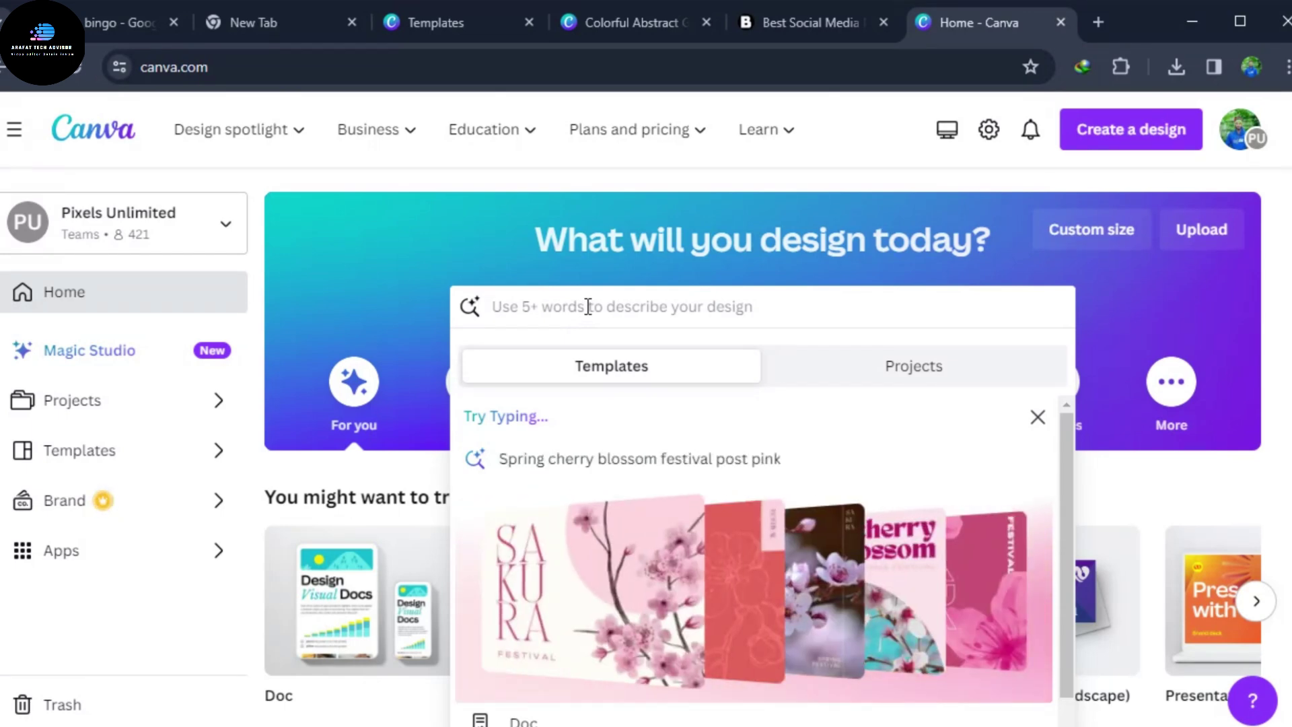
type("34")
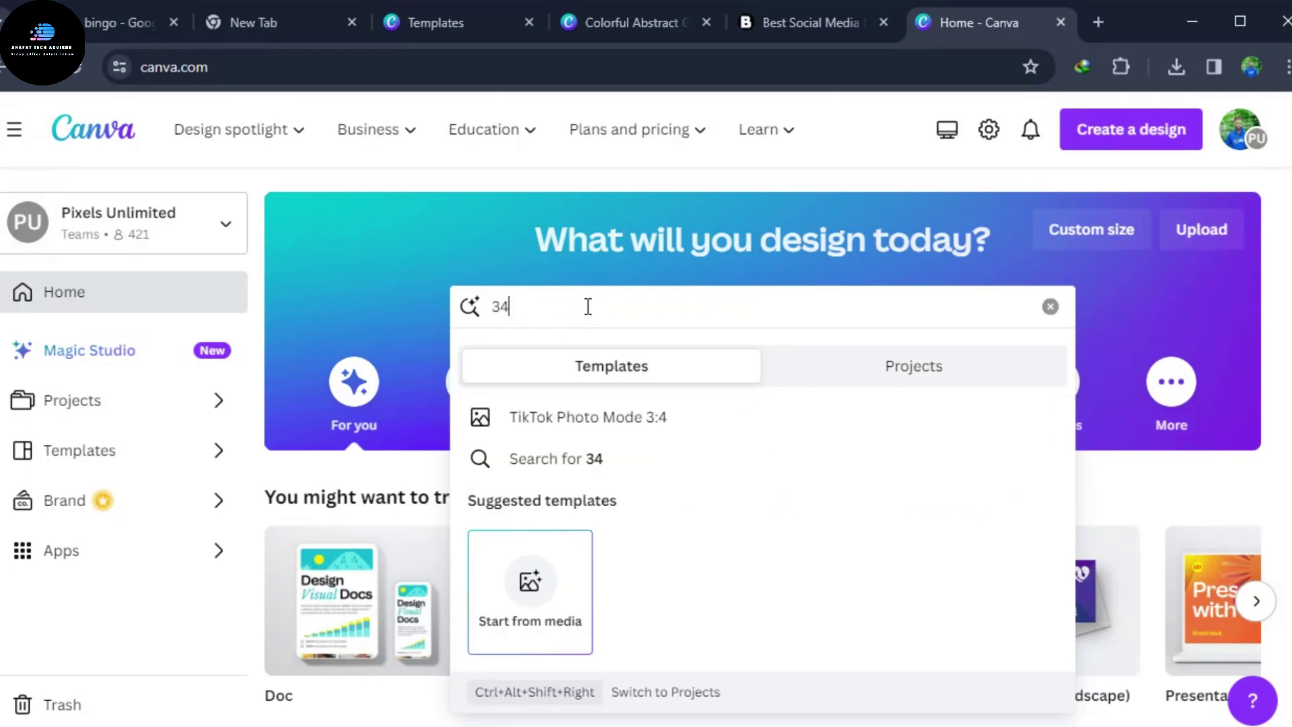
key("BackSpace")
type("d")
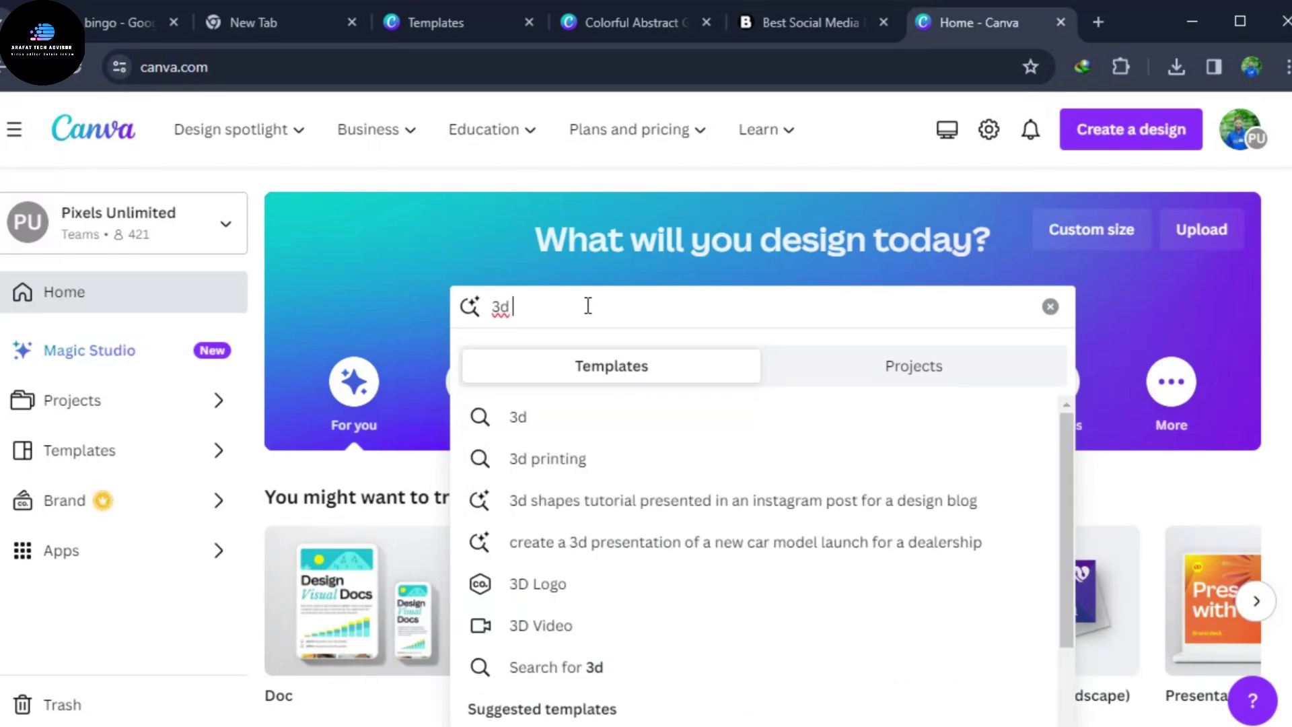
left_click(569, 583)
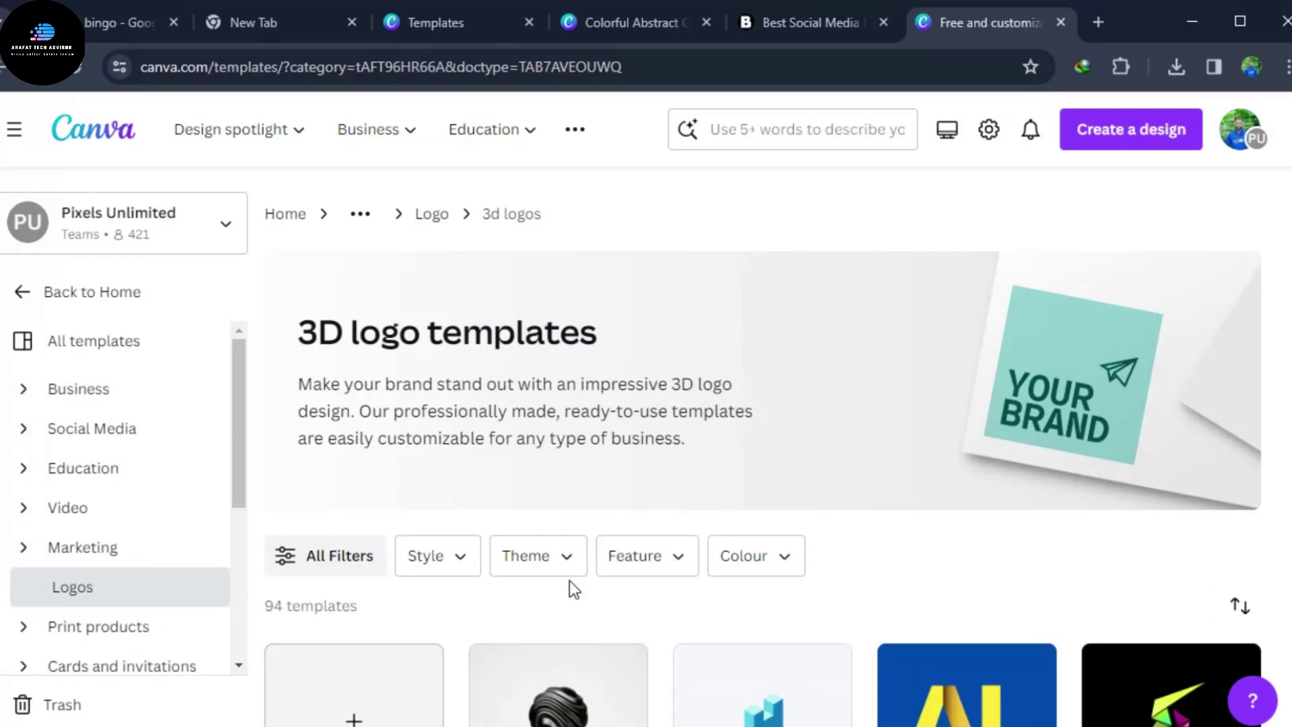
Browse the 3D logo templates and examine which ones carry the Pro crown badge.
scroll(882, 513, "down", 10)
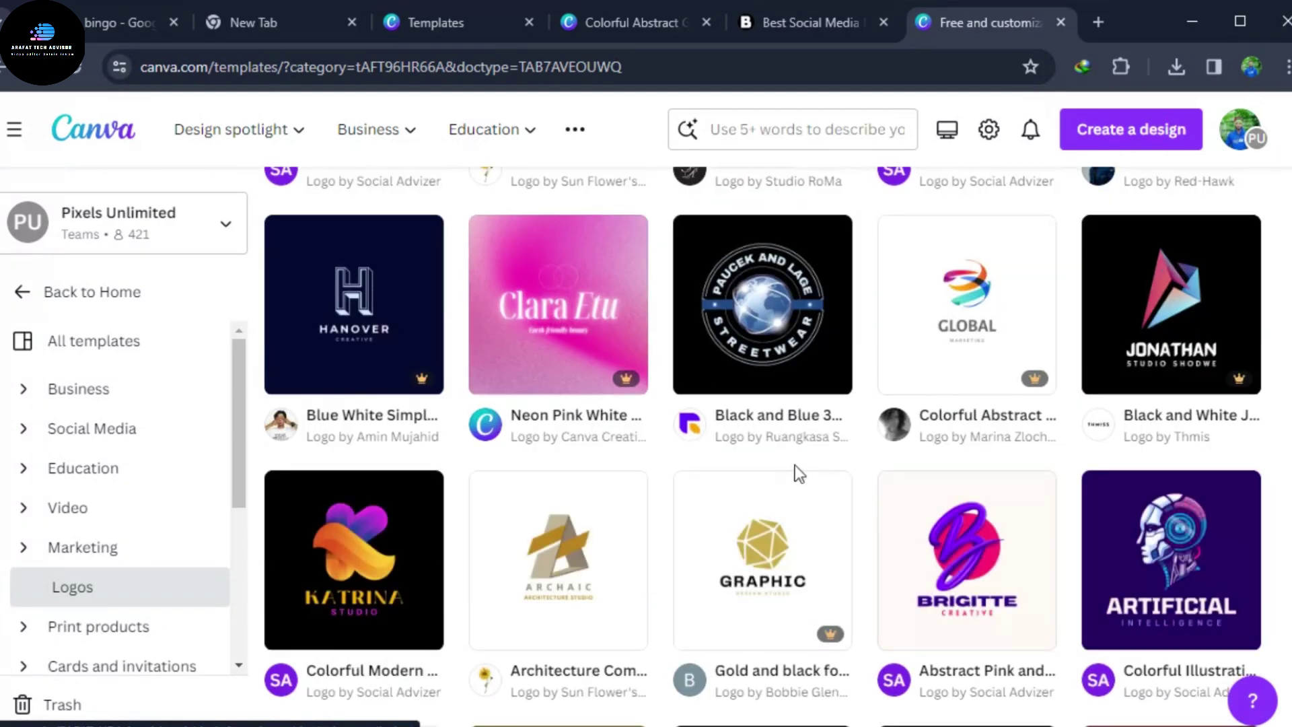
scroll(798, 475, "up", 5)
scroll(882, 519, "down", 10)
scroll(875, 523, "up", 10)
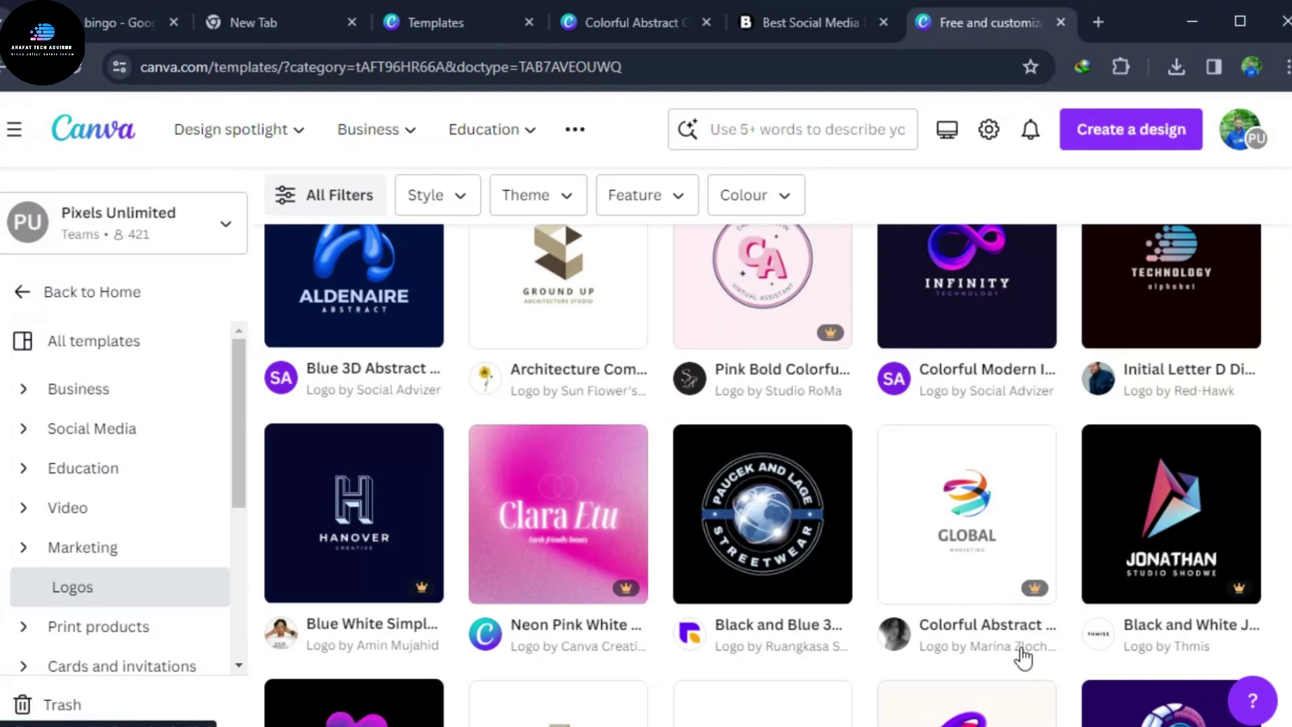
mouse_move(1010, 591)
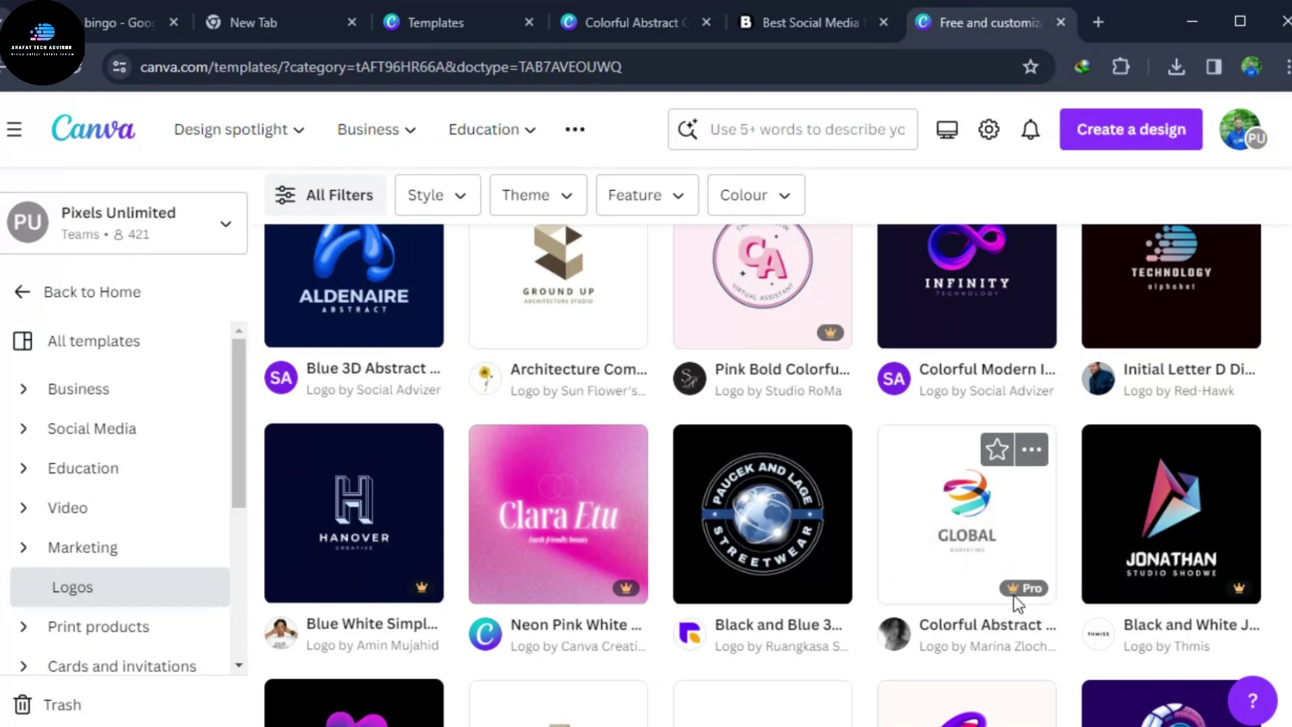
scroll(816, 463, "up", 5)
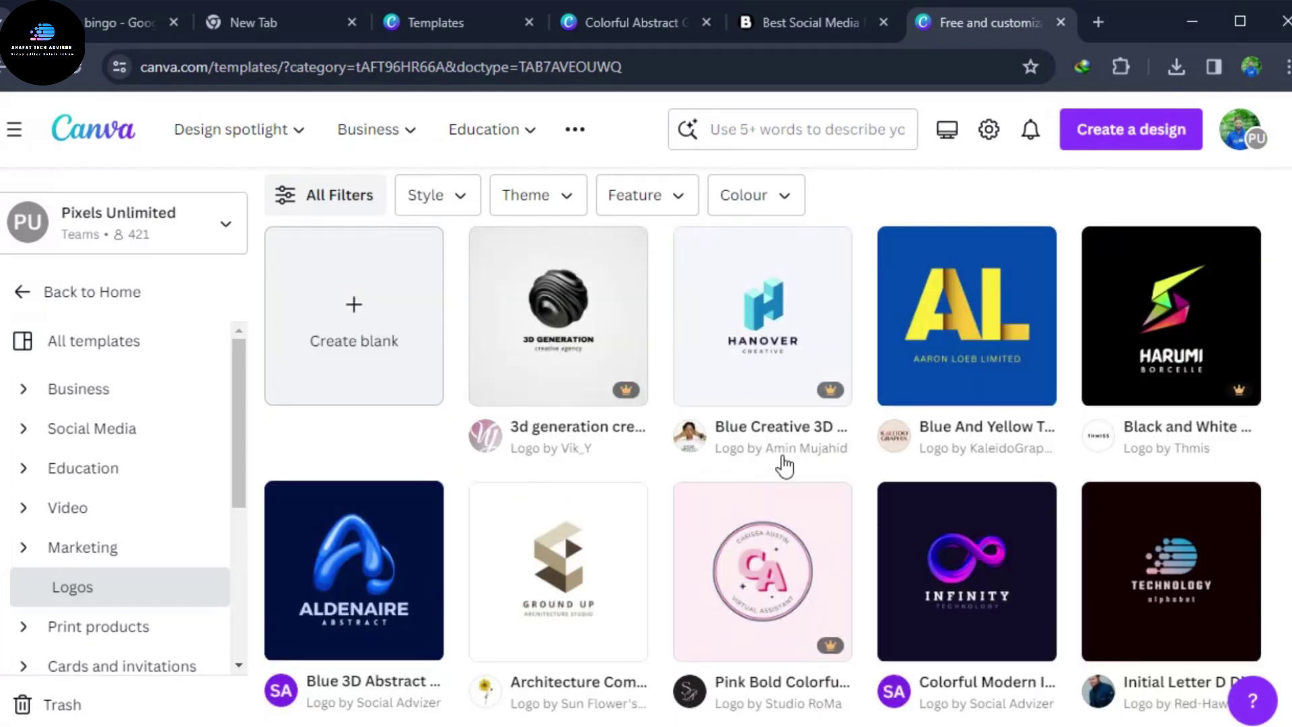
mouse_move(815, 398)
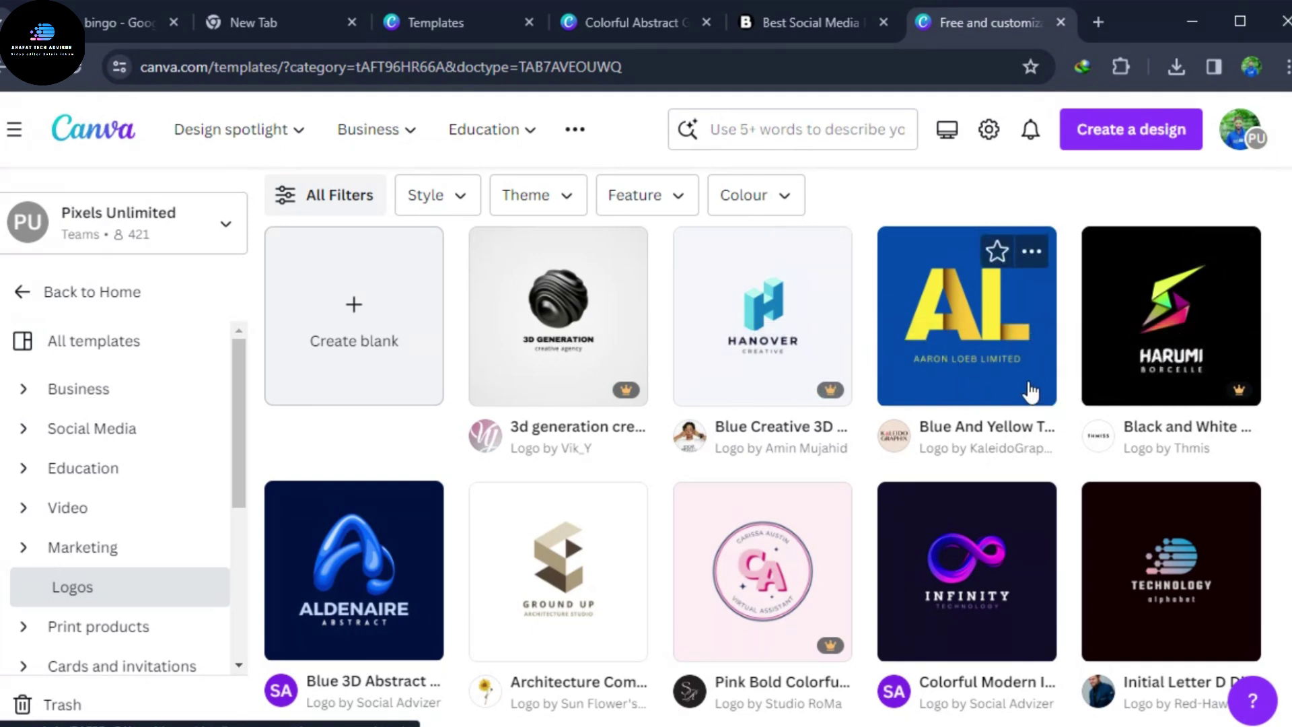
scroll(1027, 473, "down", 1)
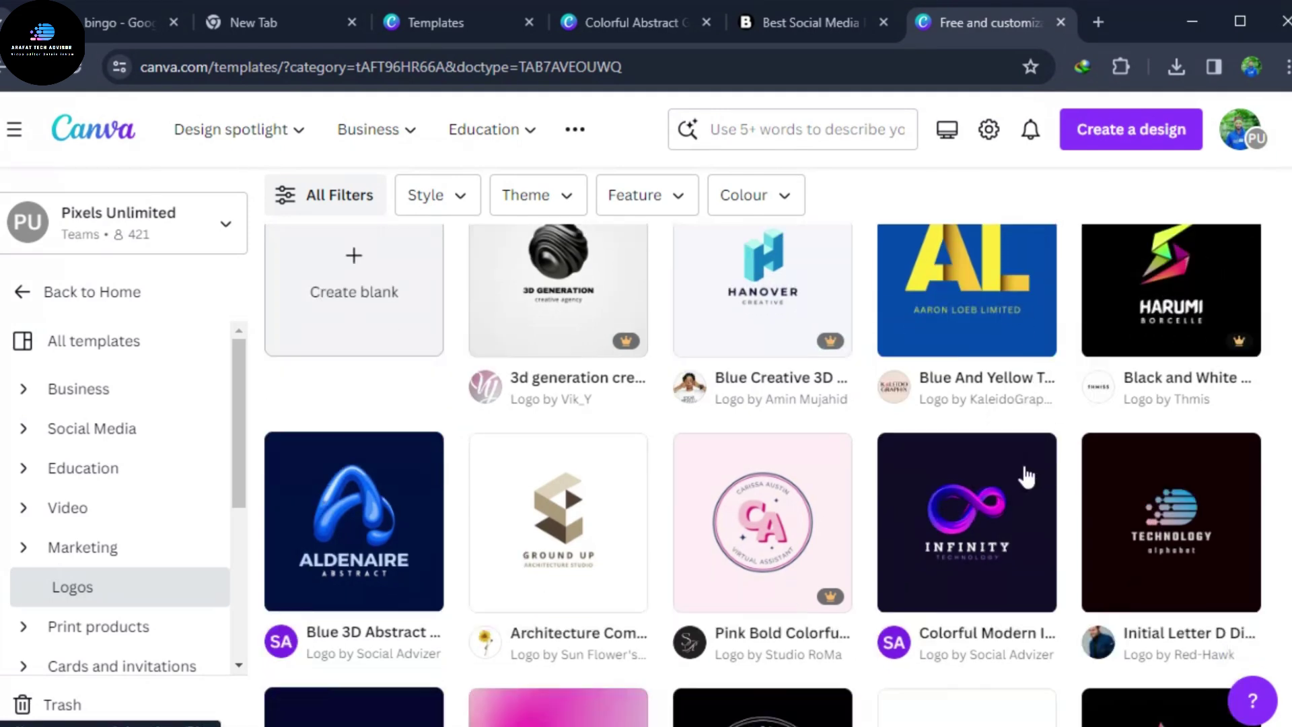
scroll(1027, 473, "down", 4)
scroll(408, 473, "down", 5)
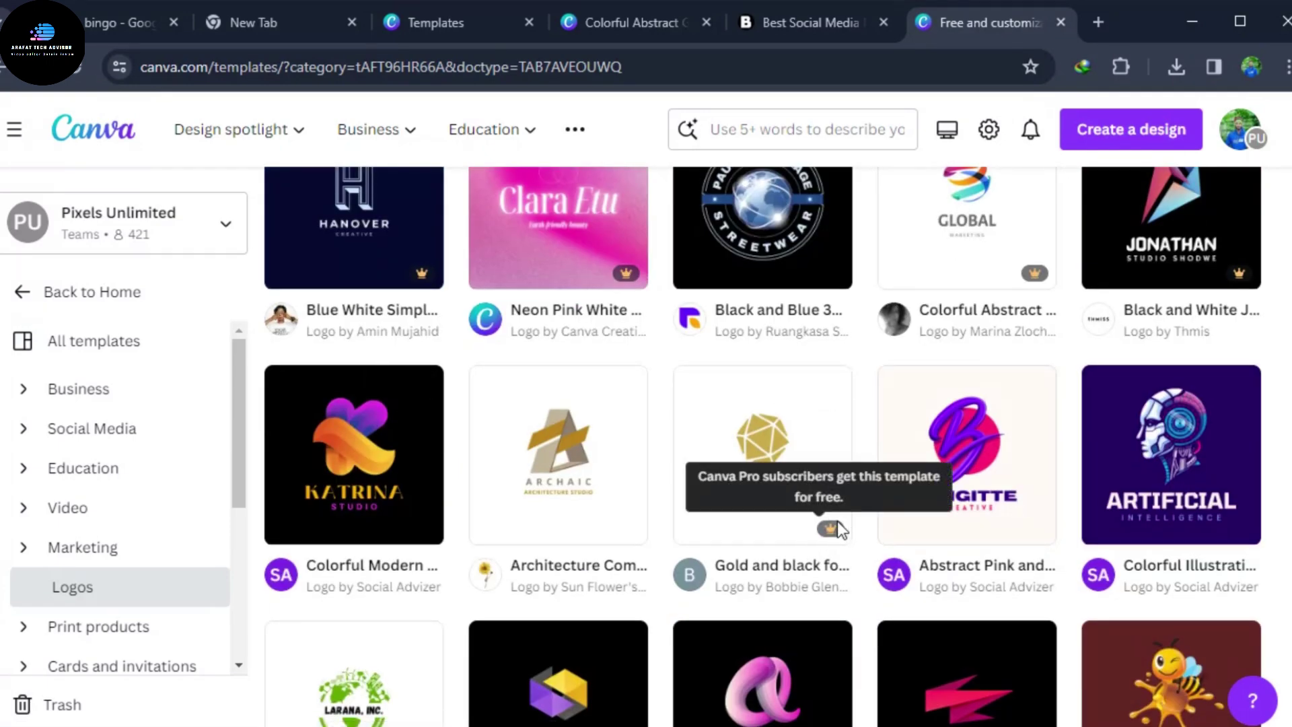
Find the Pro template Black and White Teddy Letter 3 D Logo and open it for customising.
scroll(1099, 537, "down", 7)
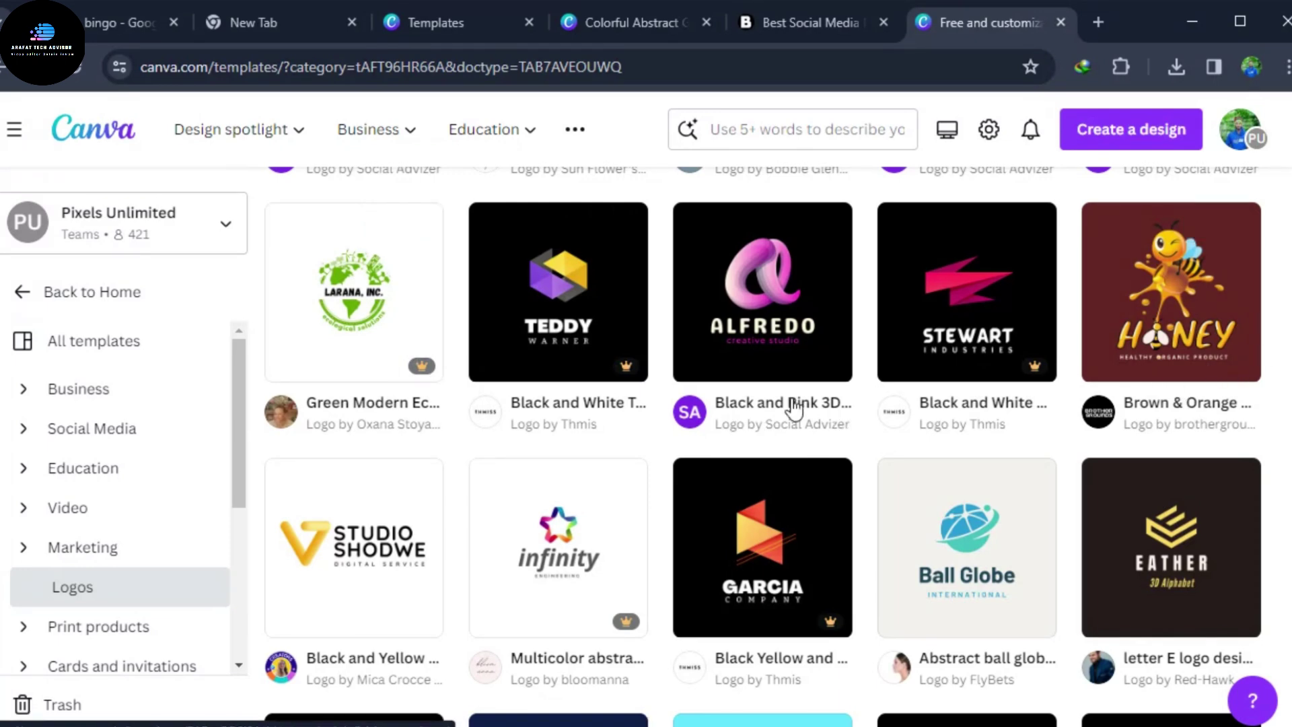
mouse_move(620, 370)
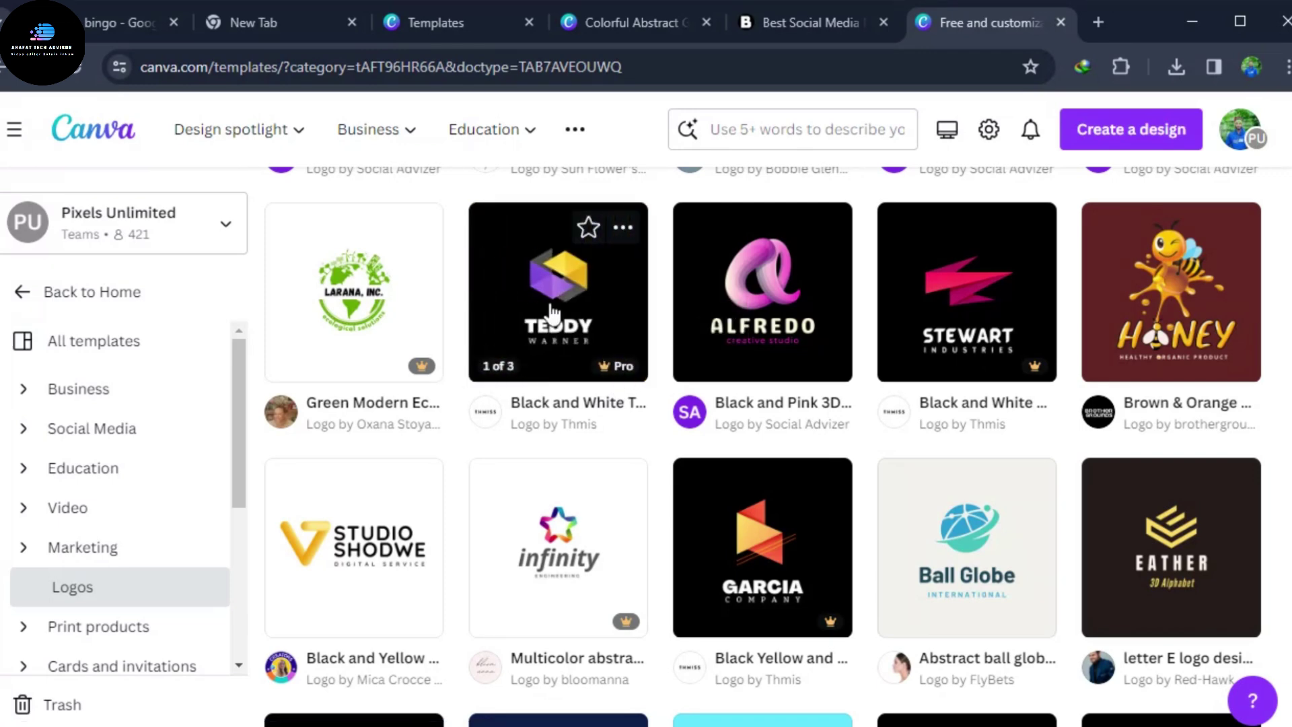
left_click(552, 306)
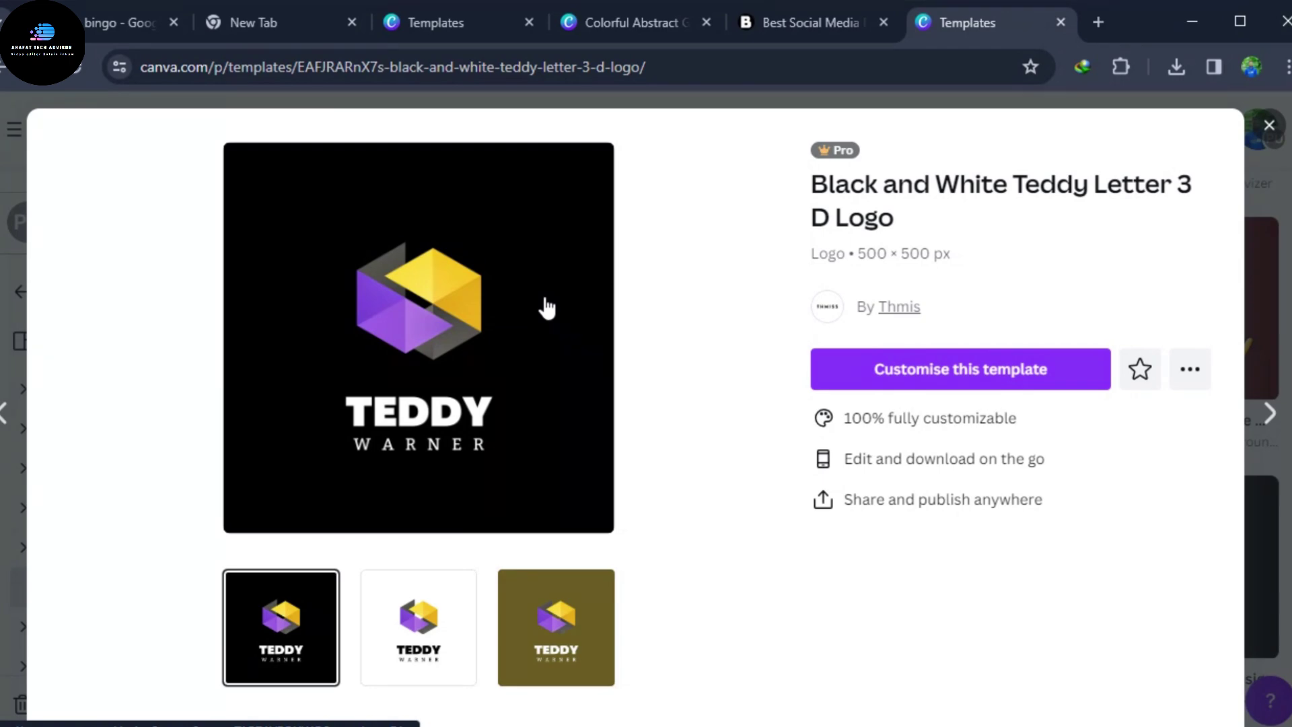
left_click(990, 375)
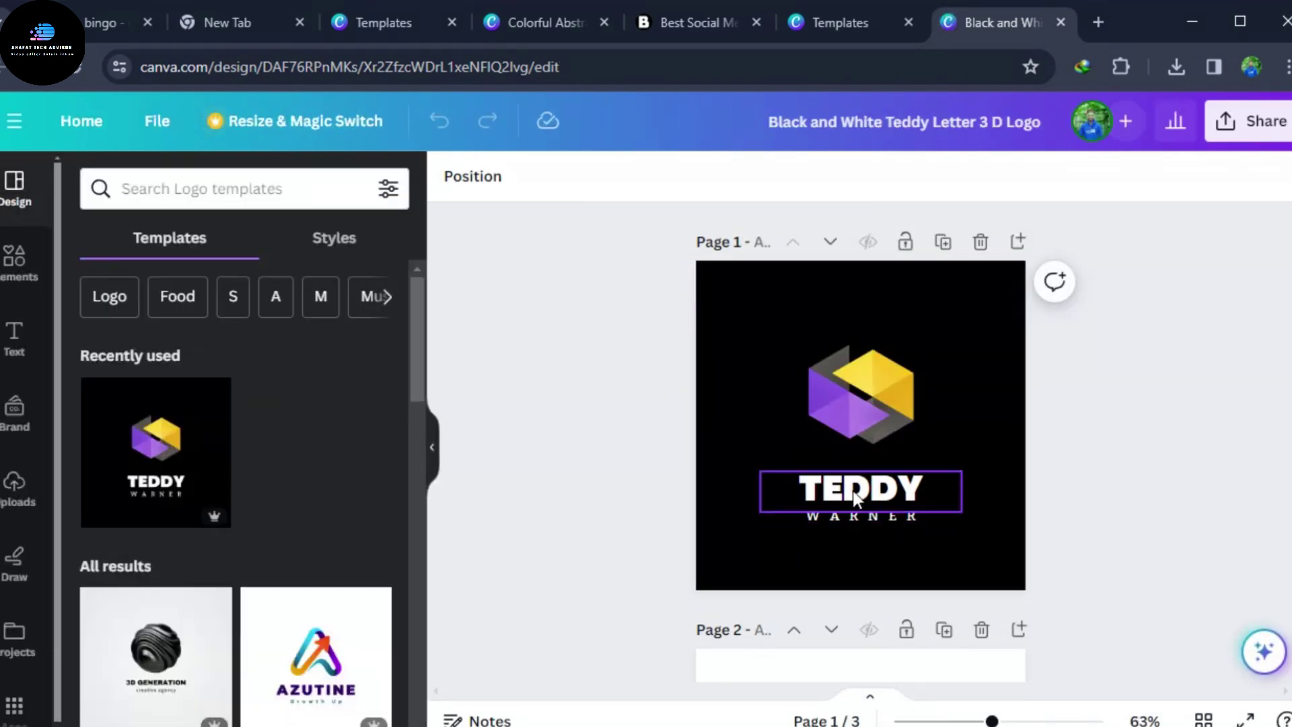
Replace the TEDDY heading on the logo's first page with "ARAFAT TECH ADVEITER".
double_click(866, 495)
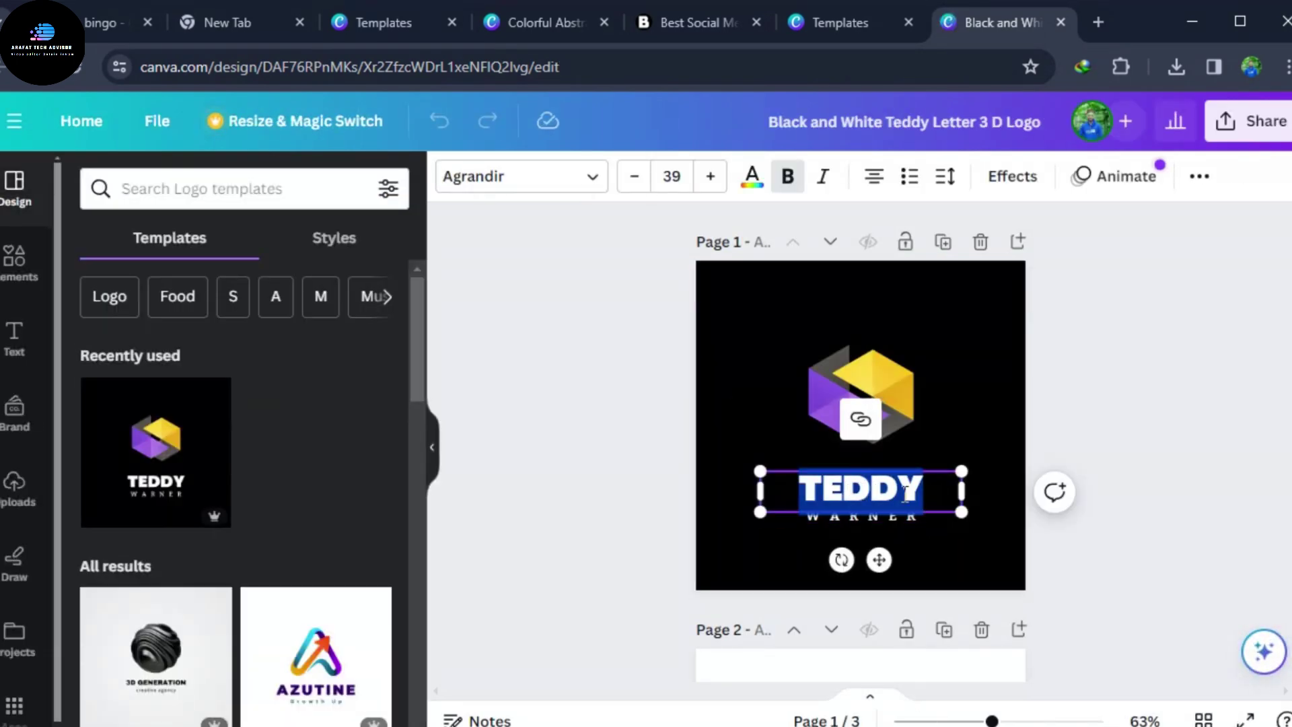
left_click(925, 490)
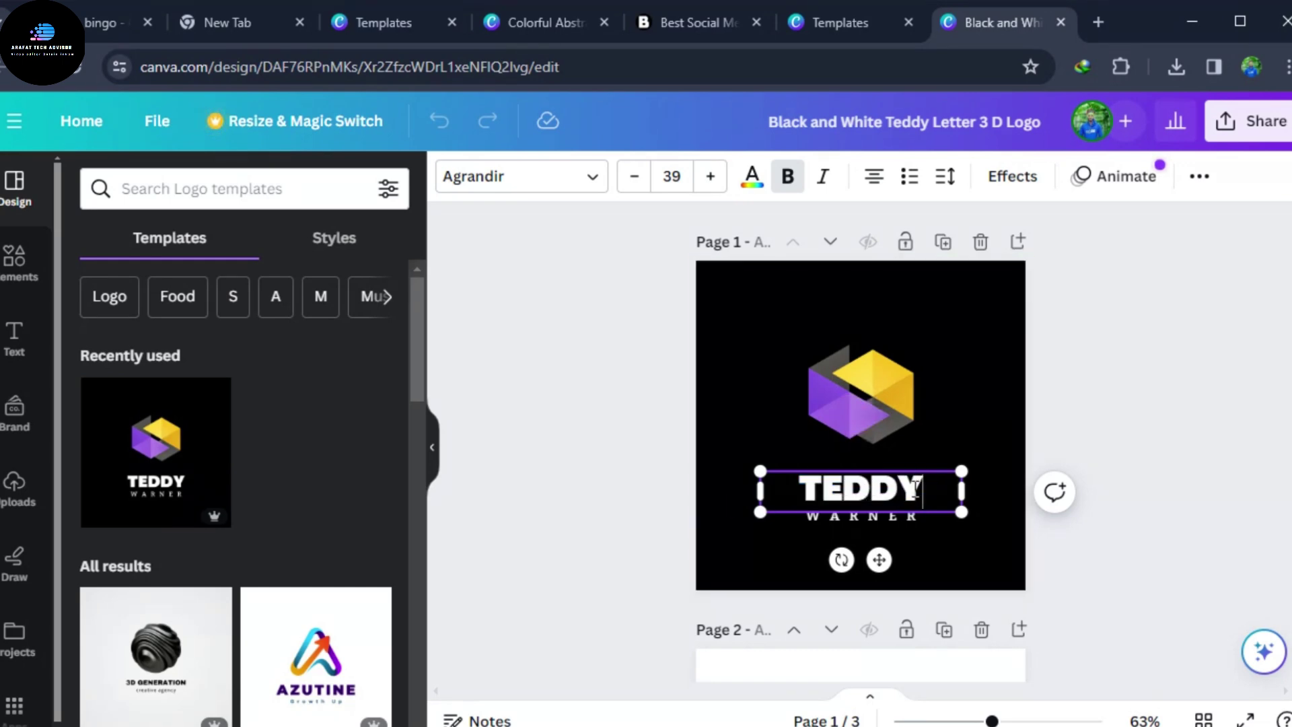
key("BackSpace")
key("BackSpace")
key("BackSpace")
key("BackSpace")
key("BackSpace")
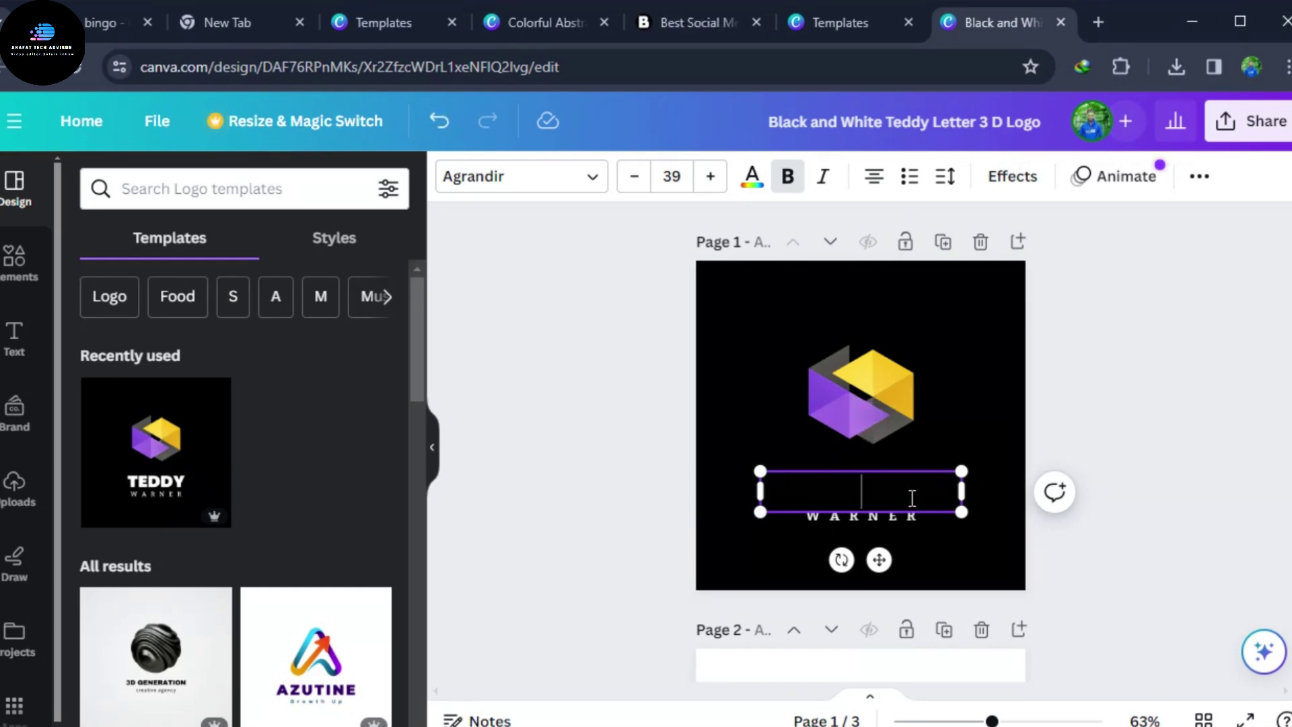
type("ARAFAT")
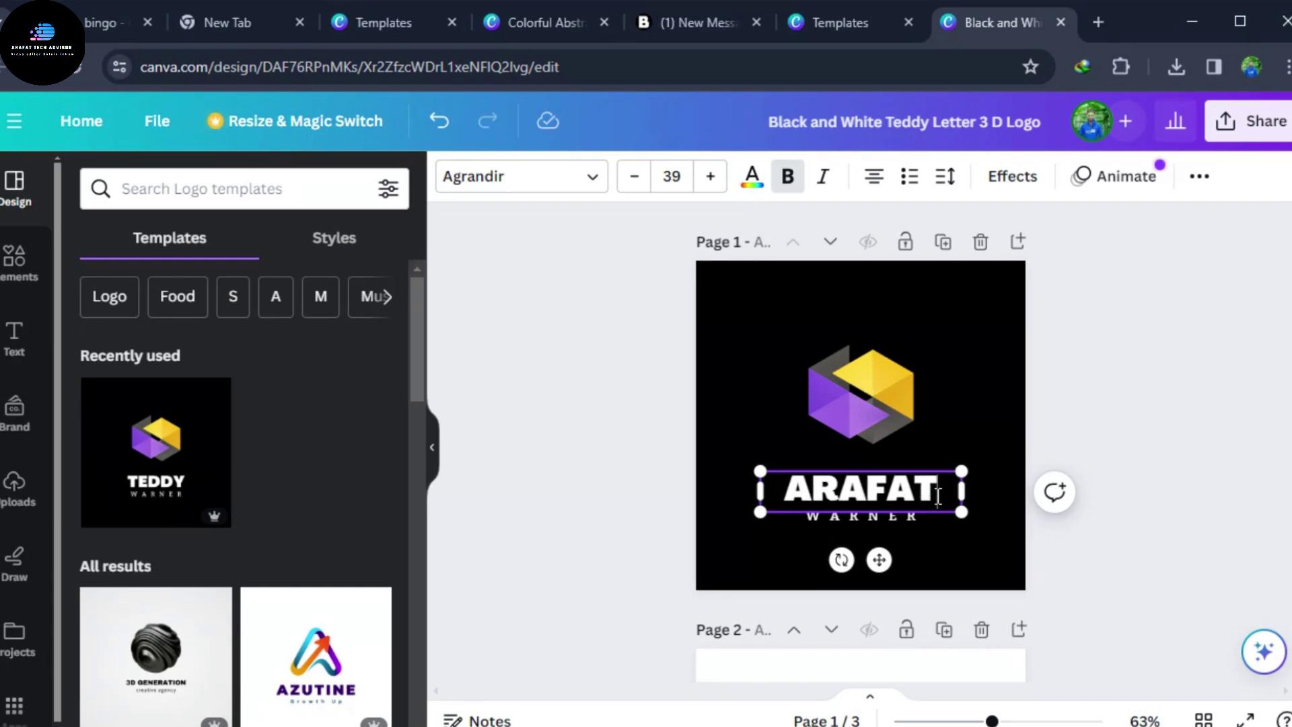
type(" TECH")
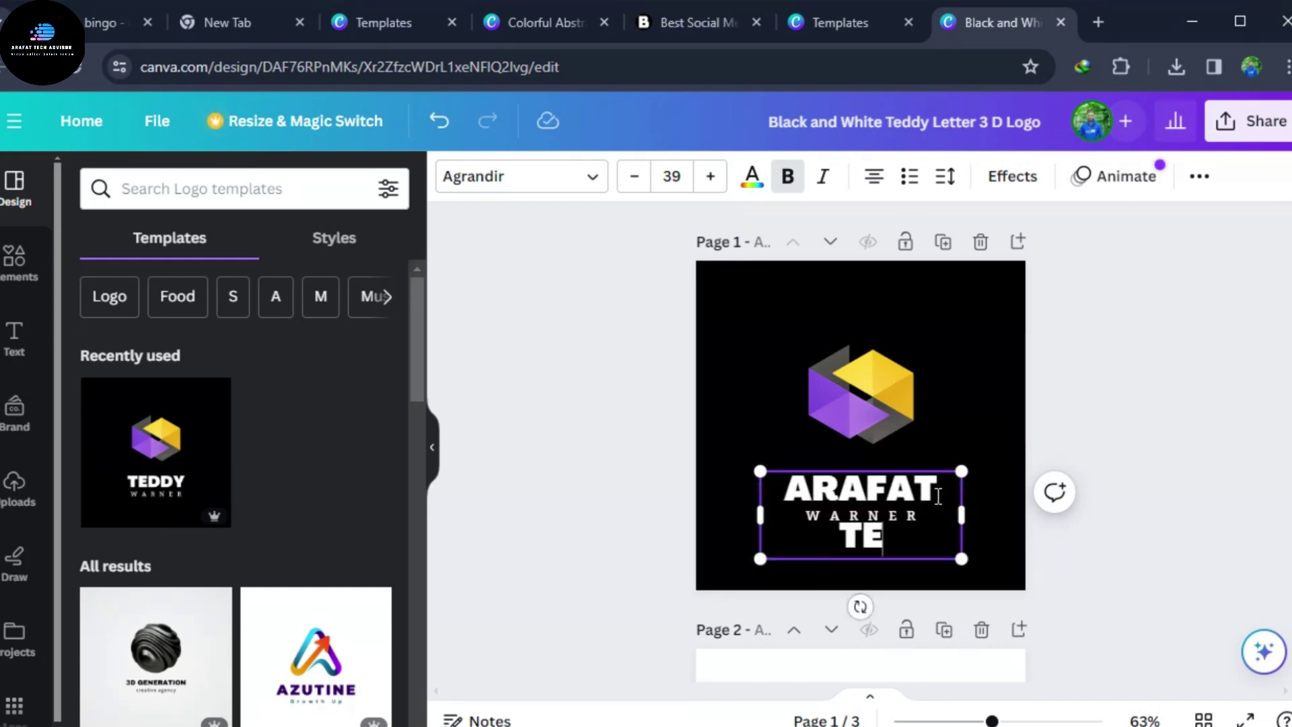
type(" AD")
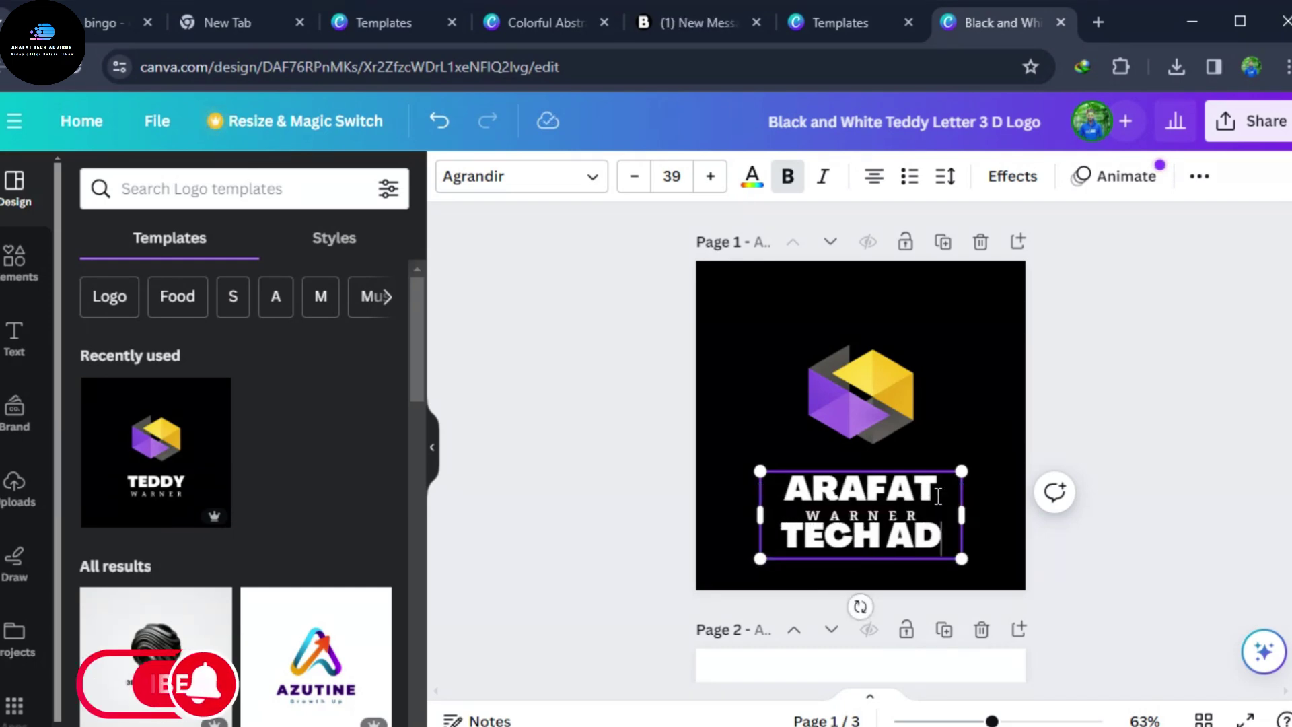
type("VEITER")
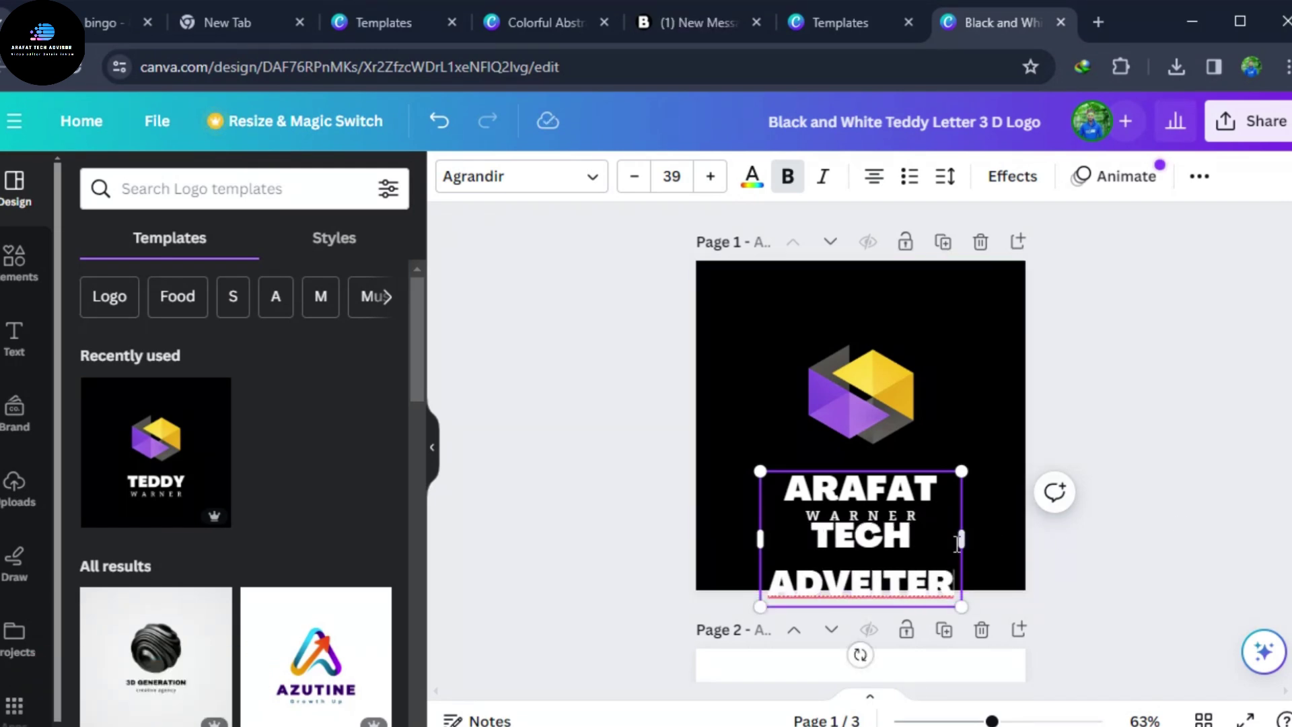
Widen and rescale the heading's text box so the text fits on one line at font size 39.5, and reposition it below the emblem.
left_click_drag(963, 537, 1175, 540)
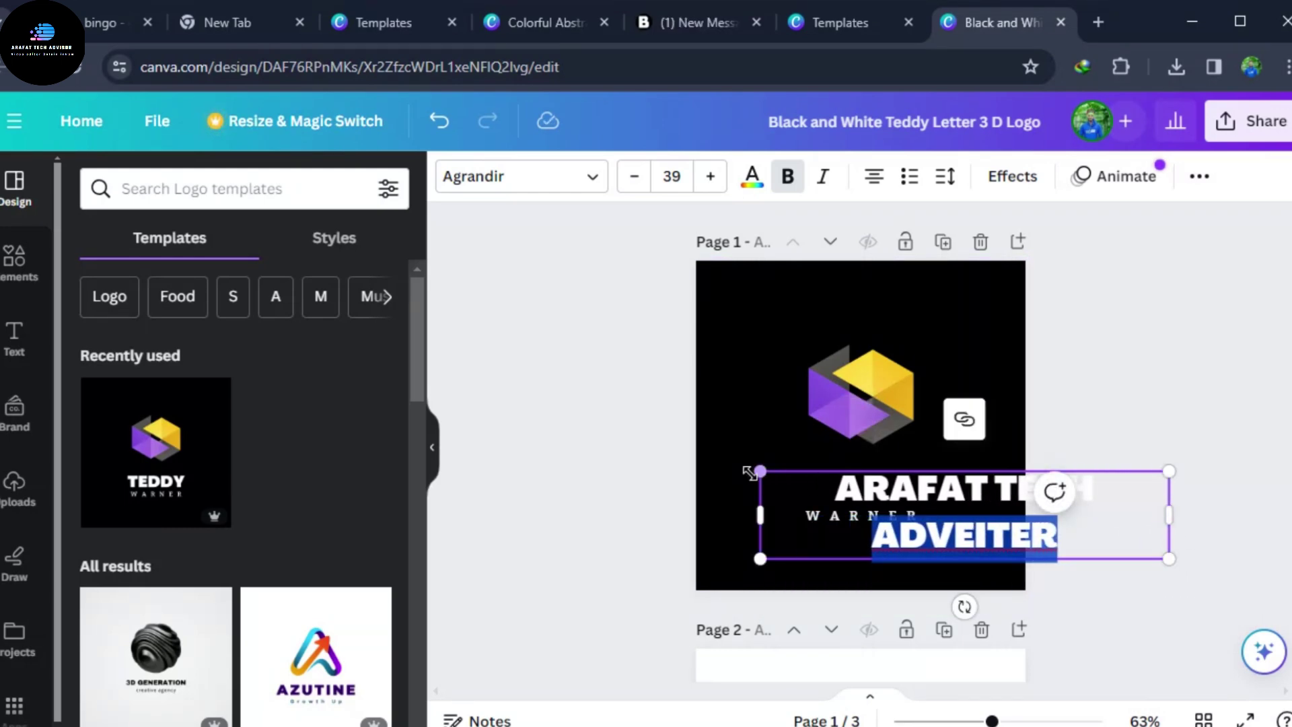
left_click_drag(747, 464, 518, 417)
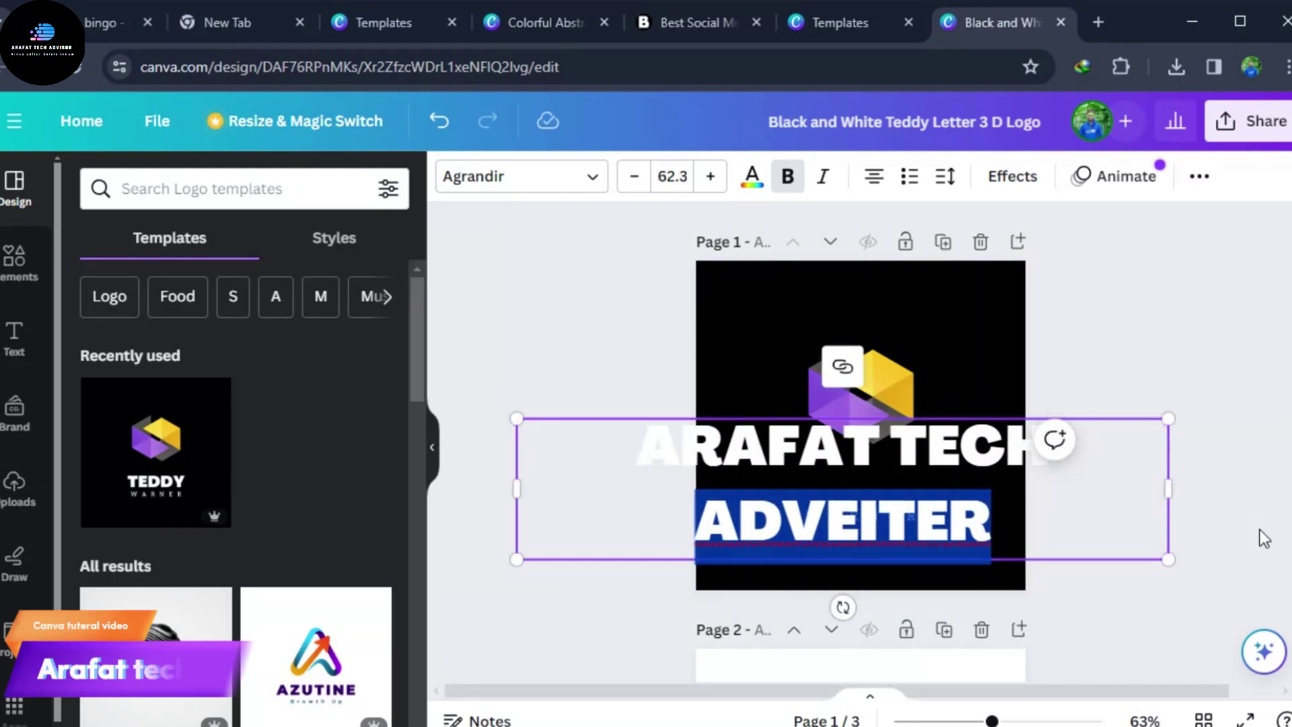
left_click_drag(1179, 488, 1286, 488)
left_click_drag(515, 414, 940, 452)
left_click_drag(1129, 466, 802, 443)
left_click(977, 467)
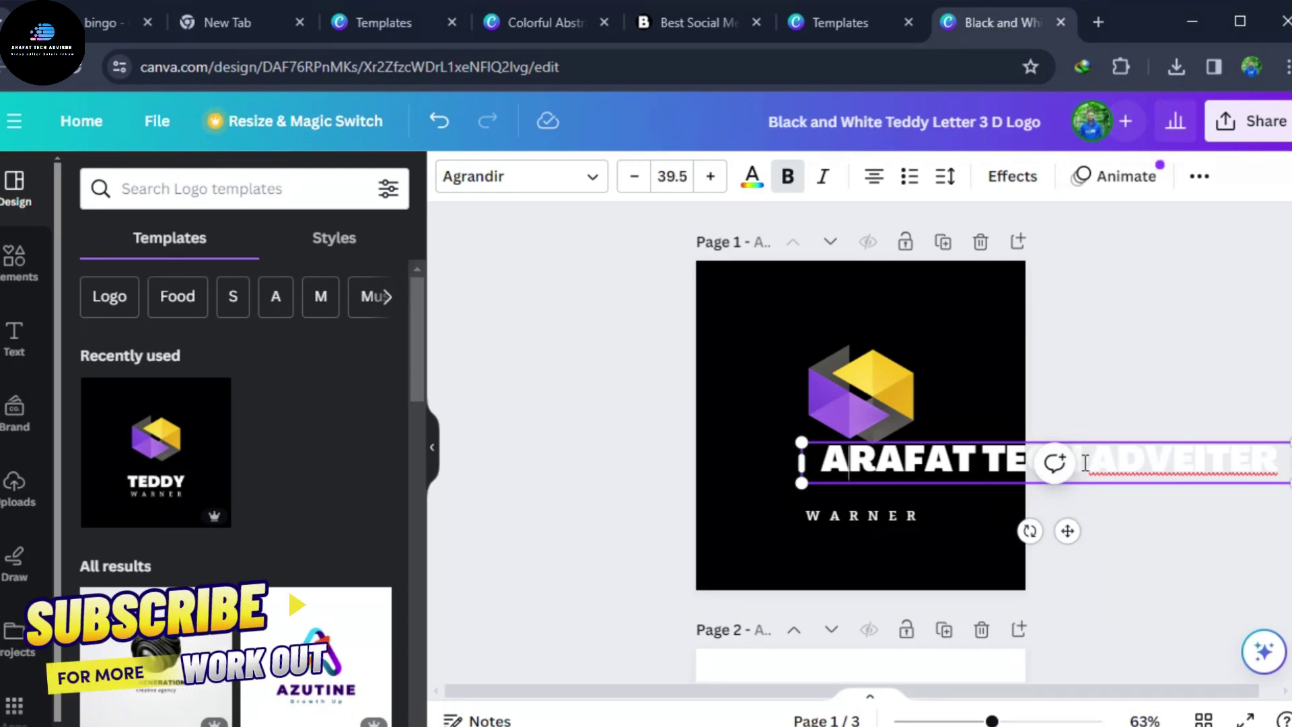
left_click_drag(976, 459, 1097, 468)
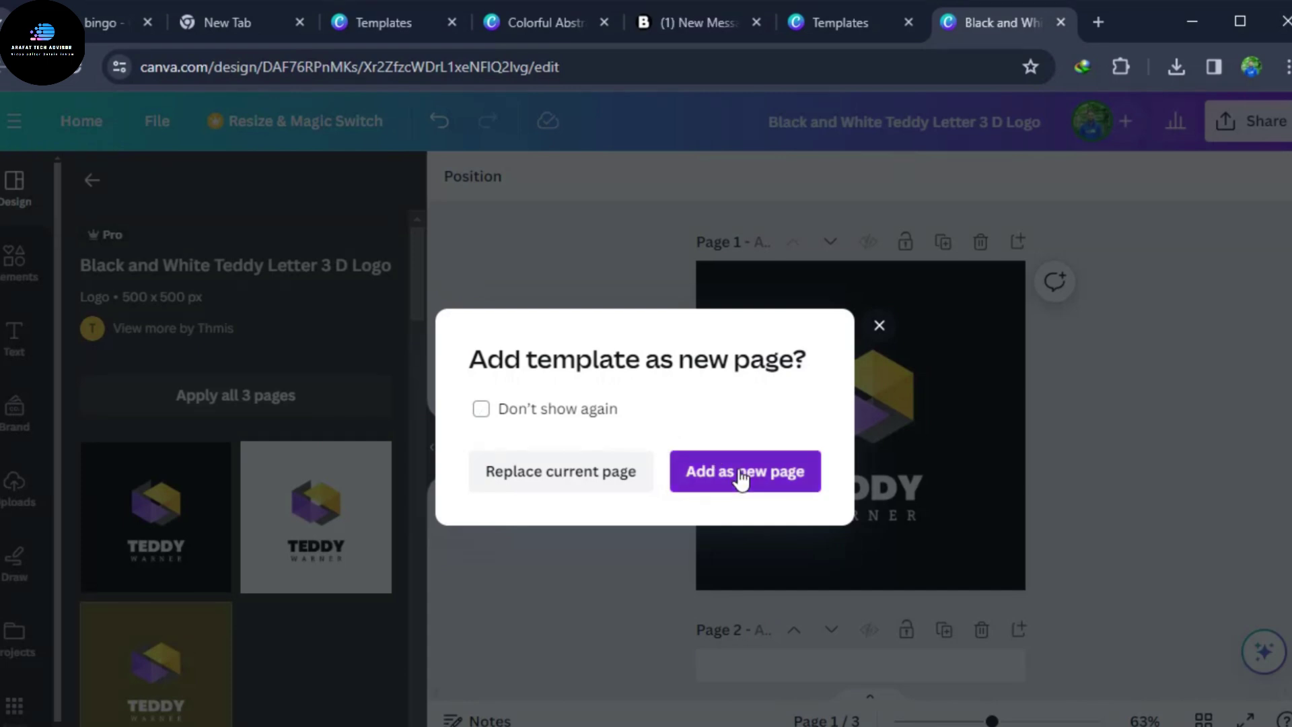
Add the black version of the Teddy logo template as a new page.
left_click(745, 474)
left_click(750, 466)
Try to replace the TEDDY heading on the new black page with "ARAFAT" and a second word, and enlarge its text box.
left_click(877, 513)
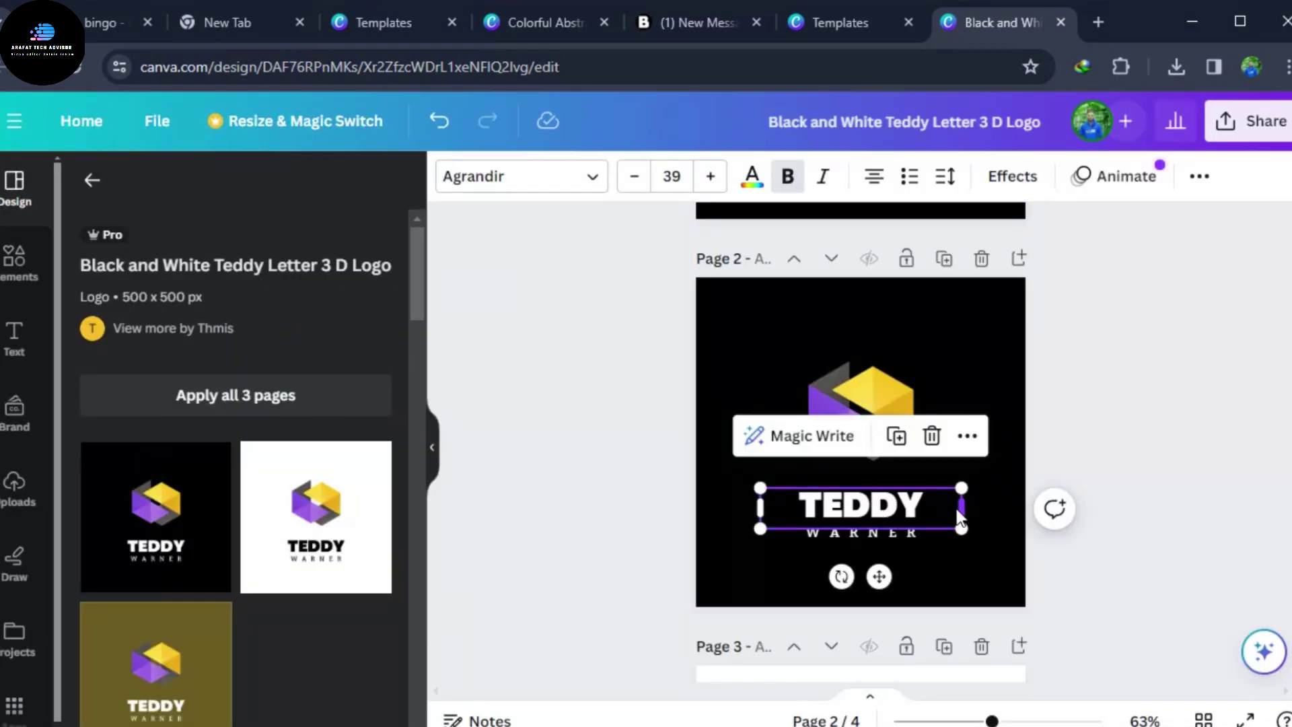
double_click(905, 508)
left_click(925, 505)
key("BackSpace")
key("BackSpace")
key("BackSpace")
key("BackSpace")
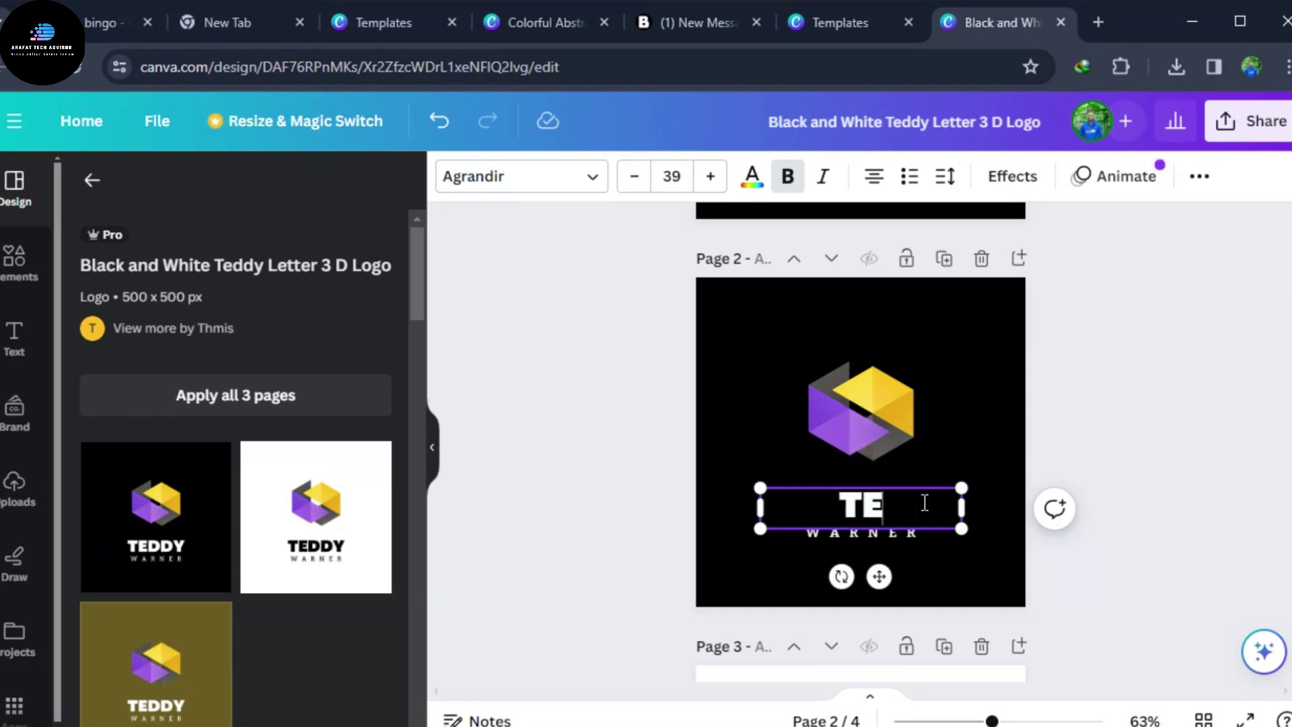
type("ARAFAT")
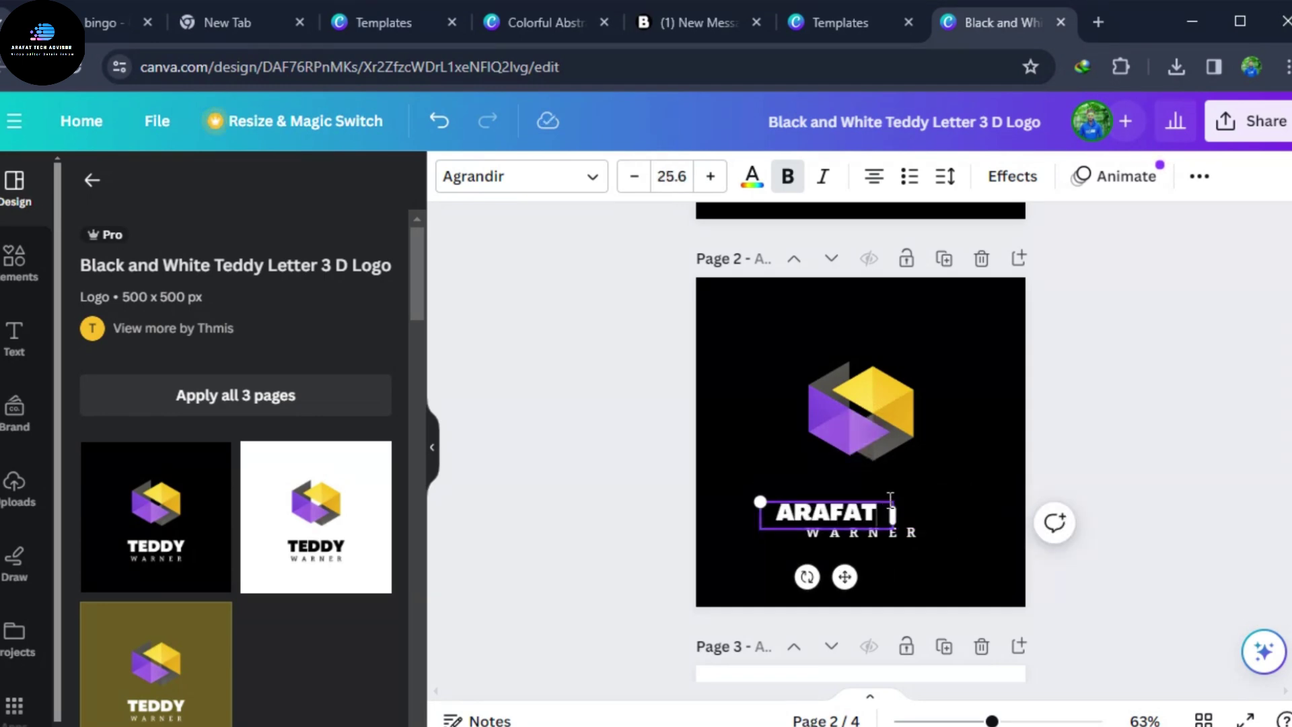
key("BackSpace")
left_click_drag(761, 502, 741, 498)
type("YECH")
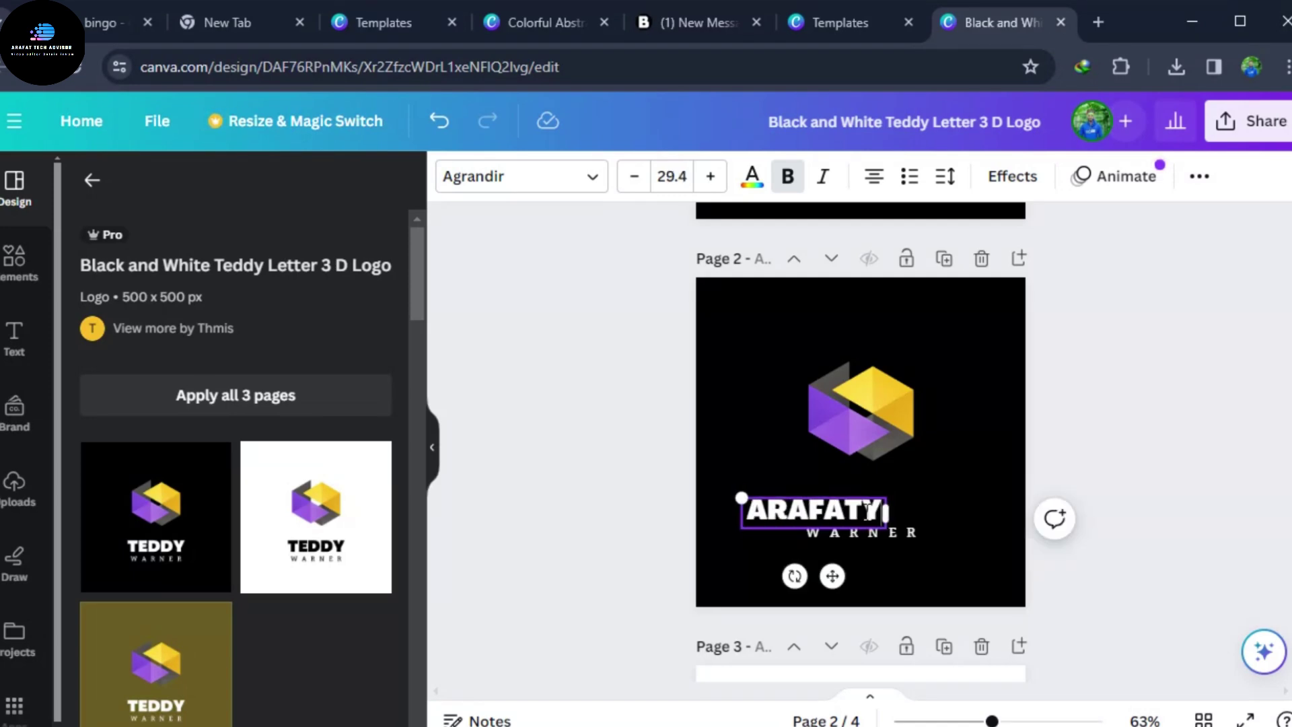
Delete all the text from the heading on the black second page.
key("BackSpace")
key("BackSpace")
key("BackSpace")
key("BackSpace")
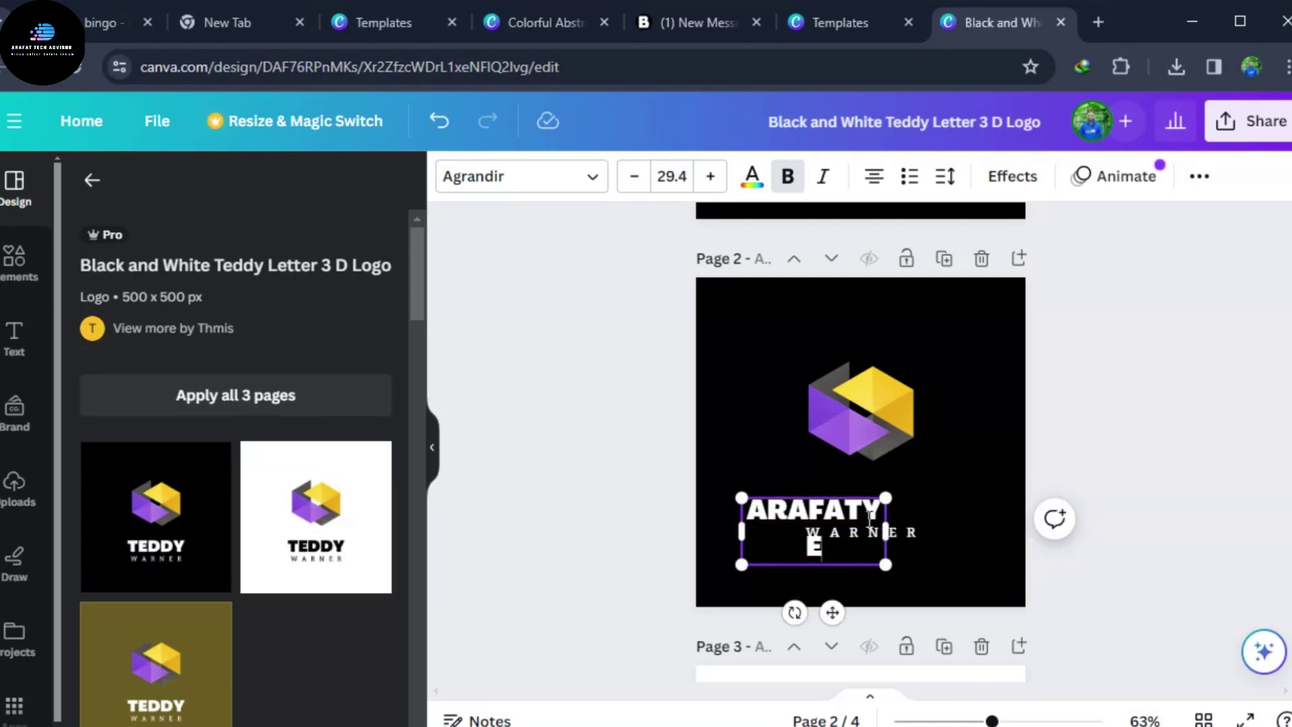
key("BackSpace")
key("BackSpace")
key("BackSpace")
key("BackSpace")
key("BackSpace")
key("BackSpace")
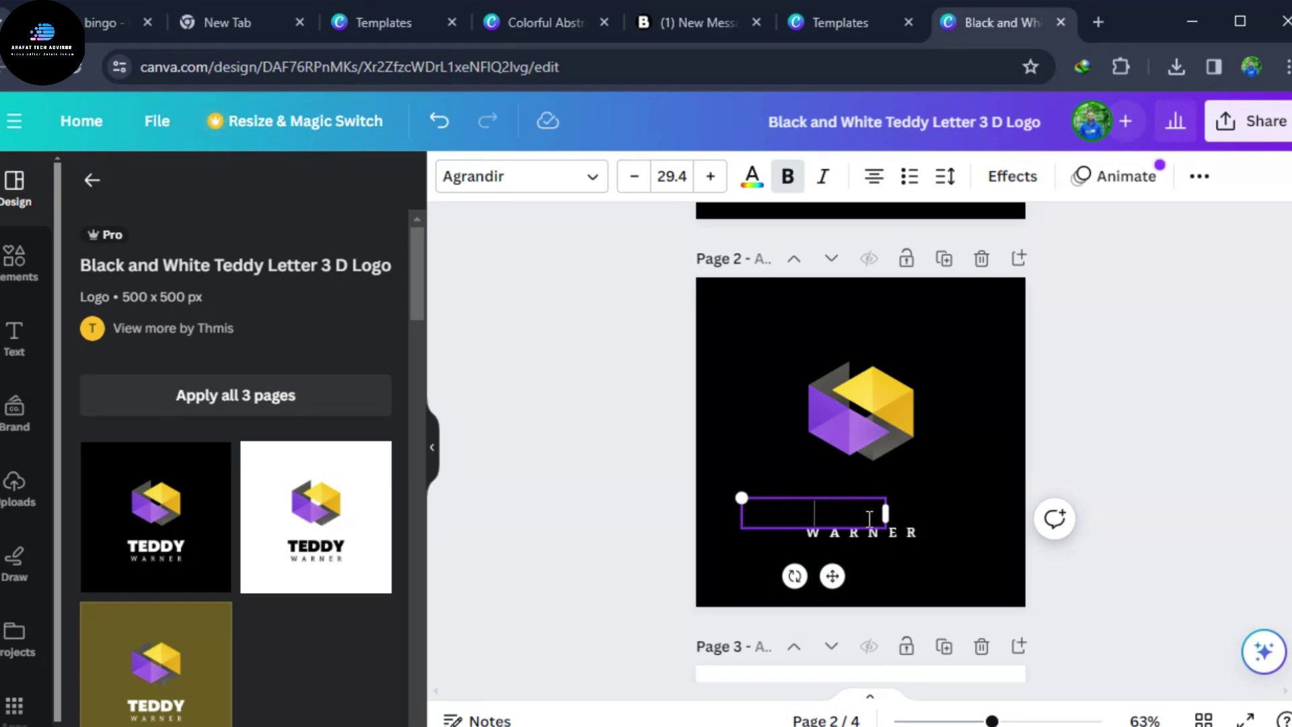
Replace page 2 with the white version of the template and change its TEDDY heading to "ARAFAT".
left_click(364, 526)
left_click(774, 542)
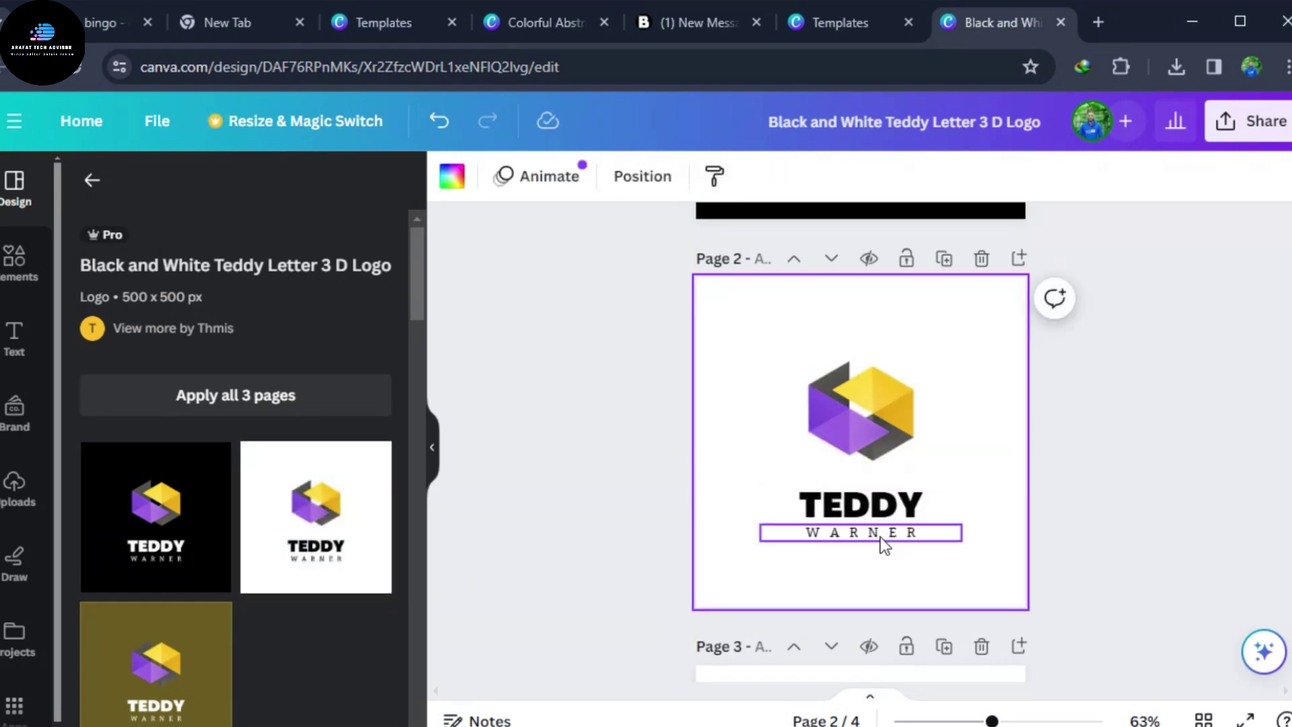
left_click(883, 513)
double_click(927, 503)
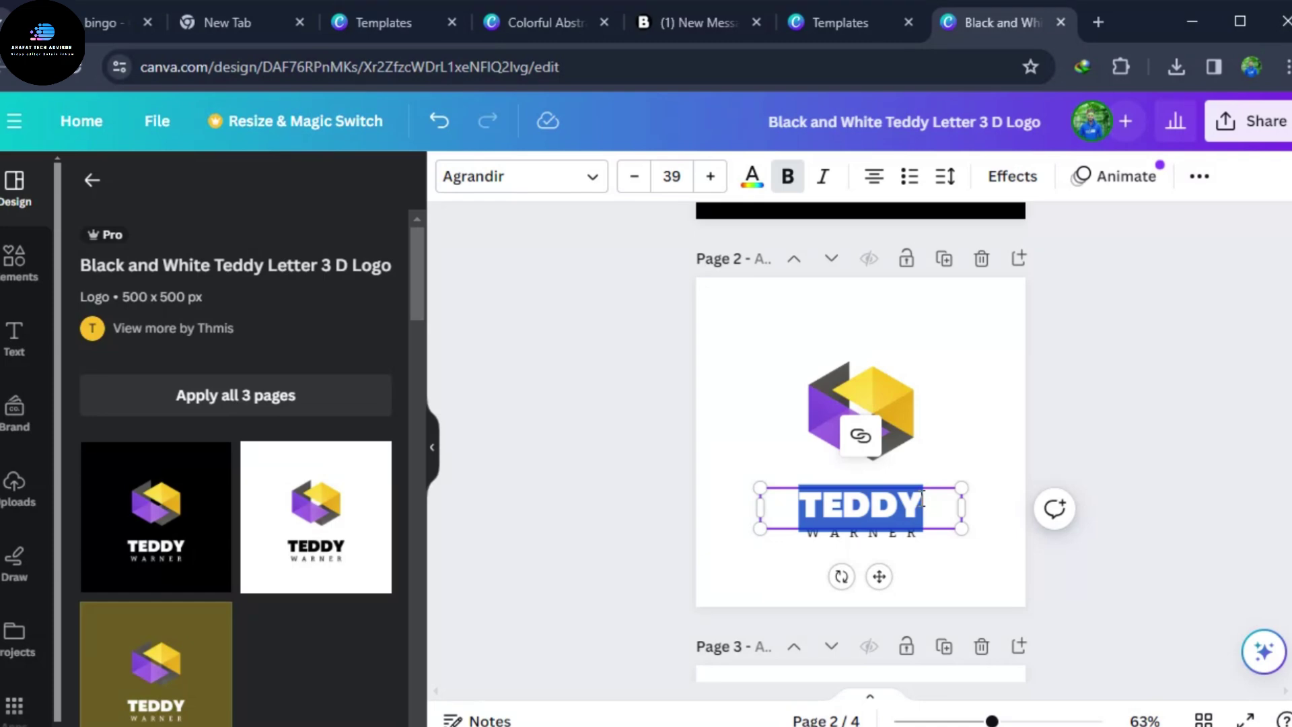
type("ARAFART")
key("BackSpace")
key("BackSpace")
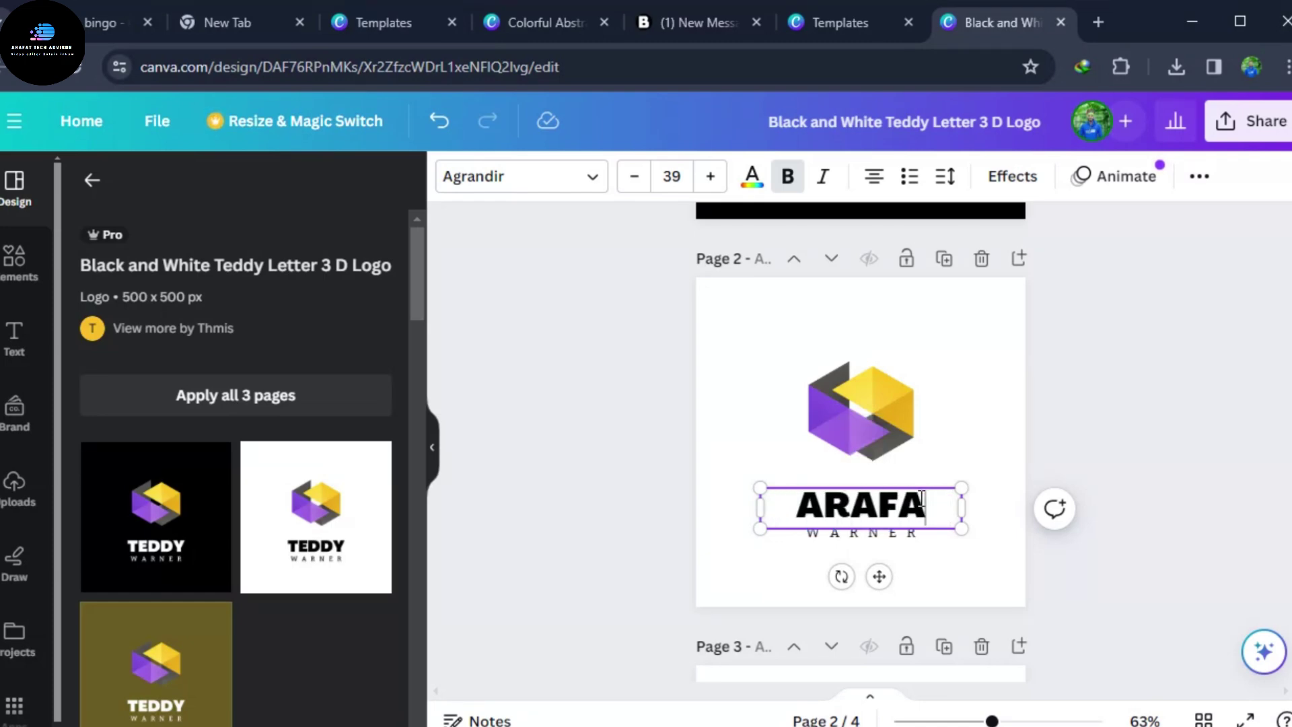
type("T")
left_click(1114, 370)
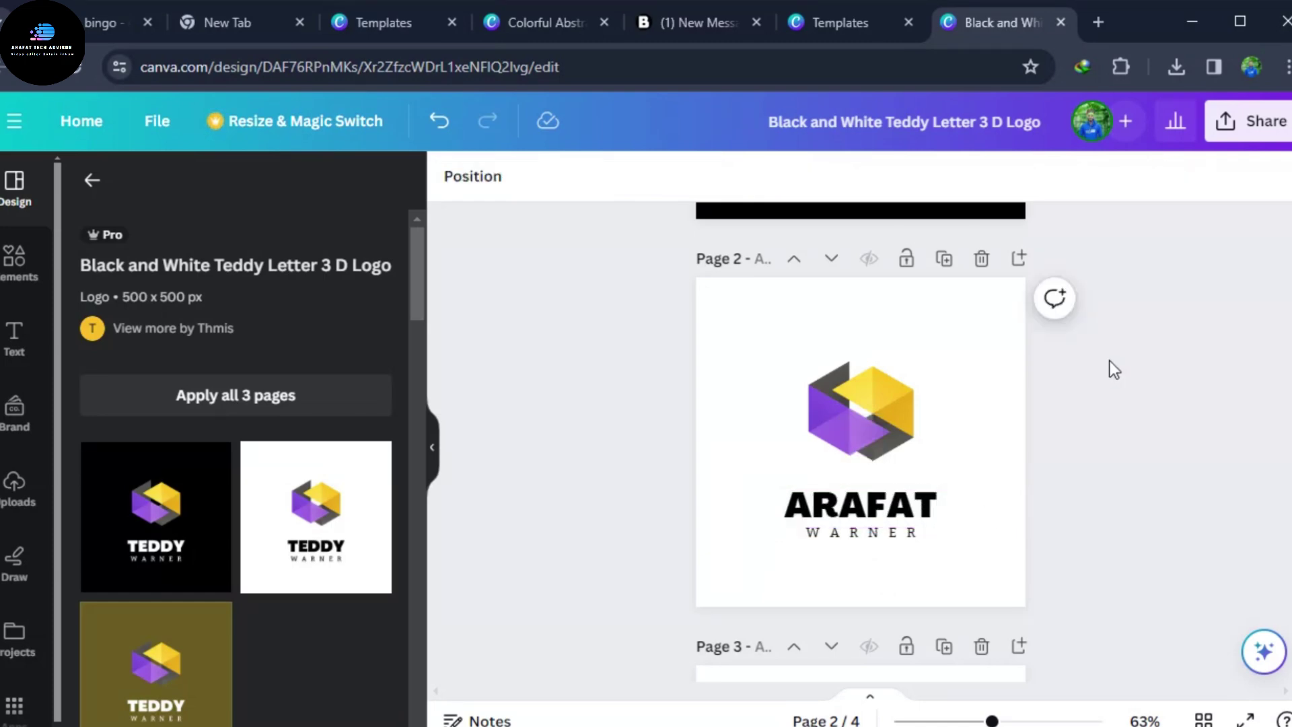
Open the design's download settings and raise the PNG export size to 3.125.
left_click(1248, 127)
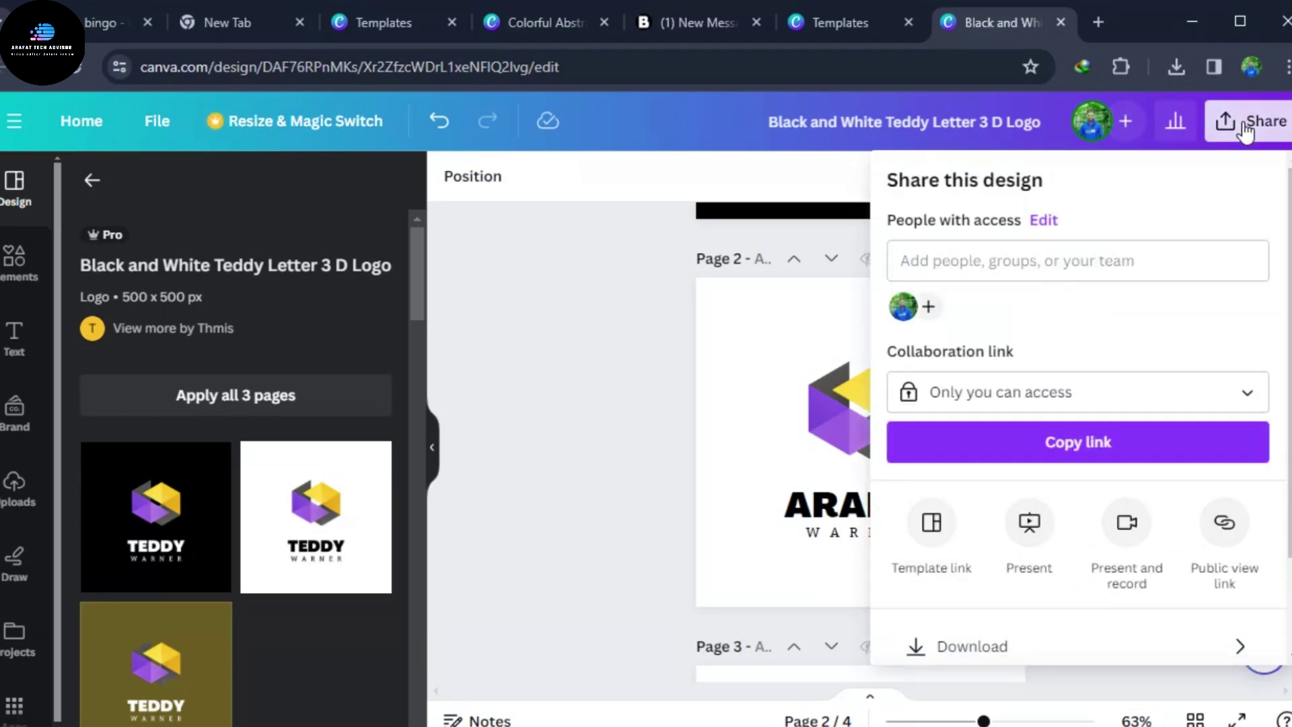
scroll(1023, 481, "down", 2)
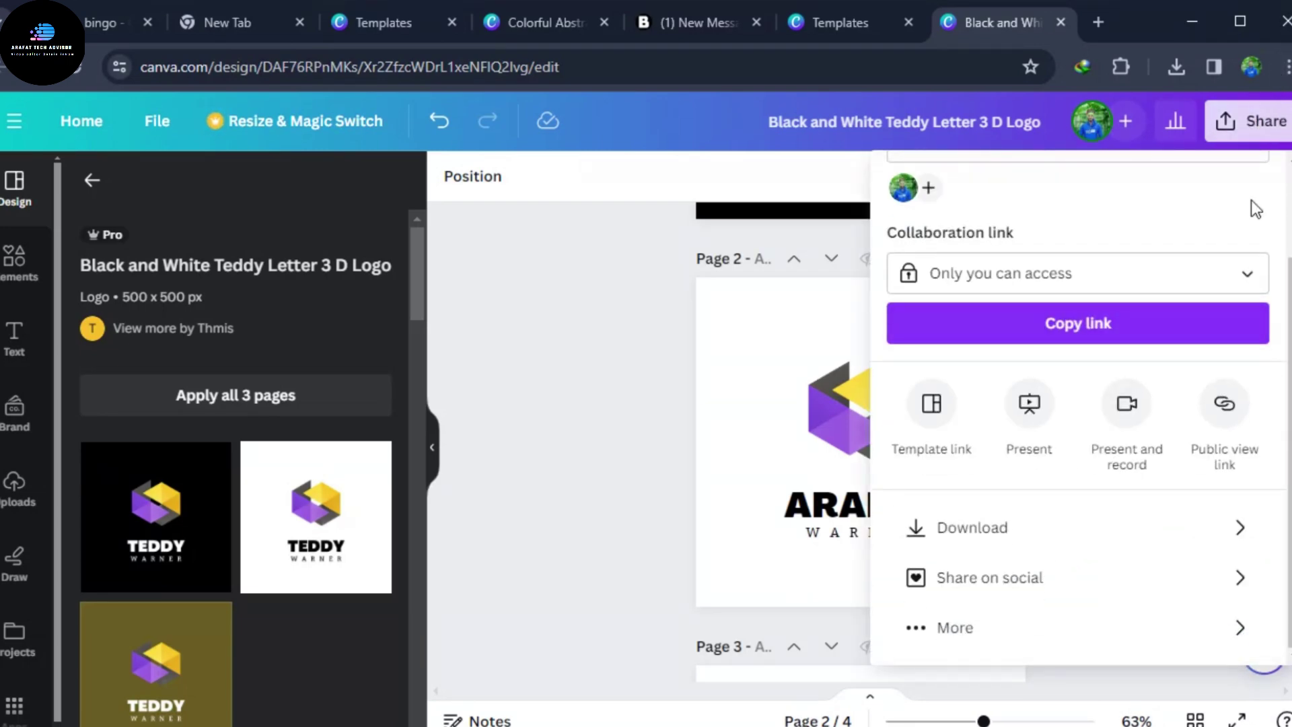
left_click(990, 527)
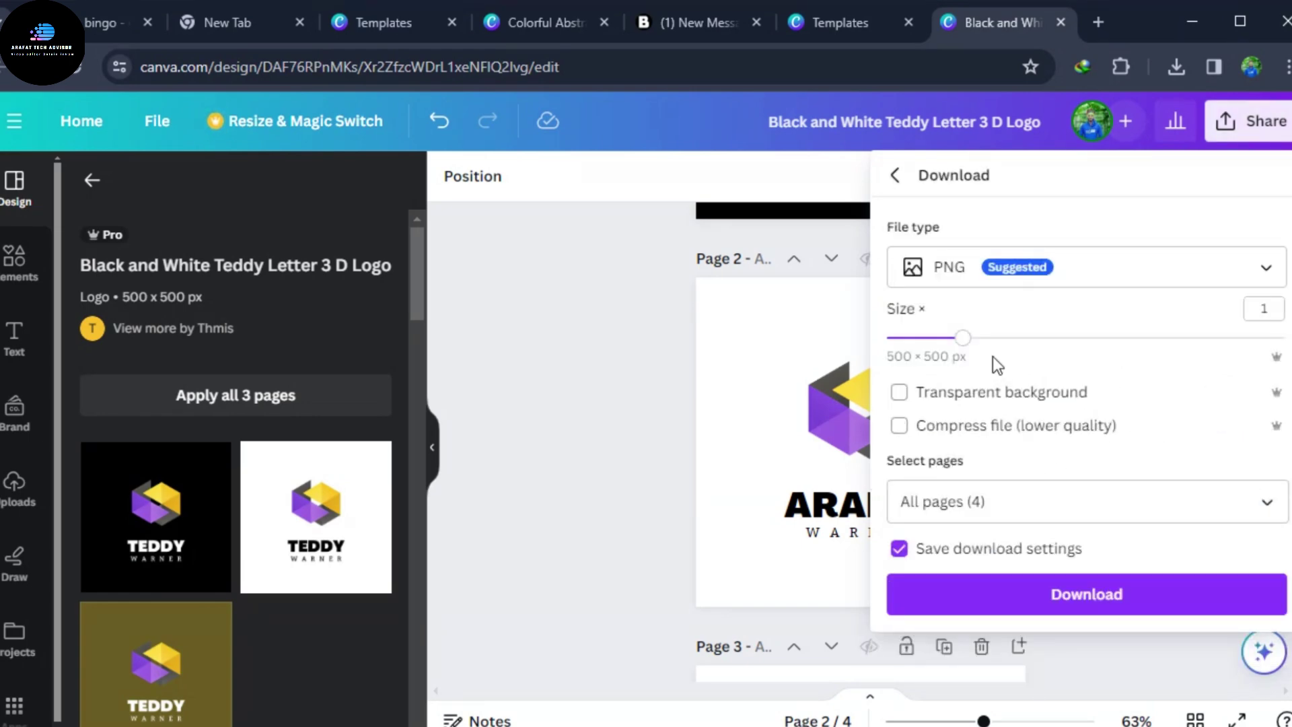
left_click_drag(970, 341, 1283, 338)
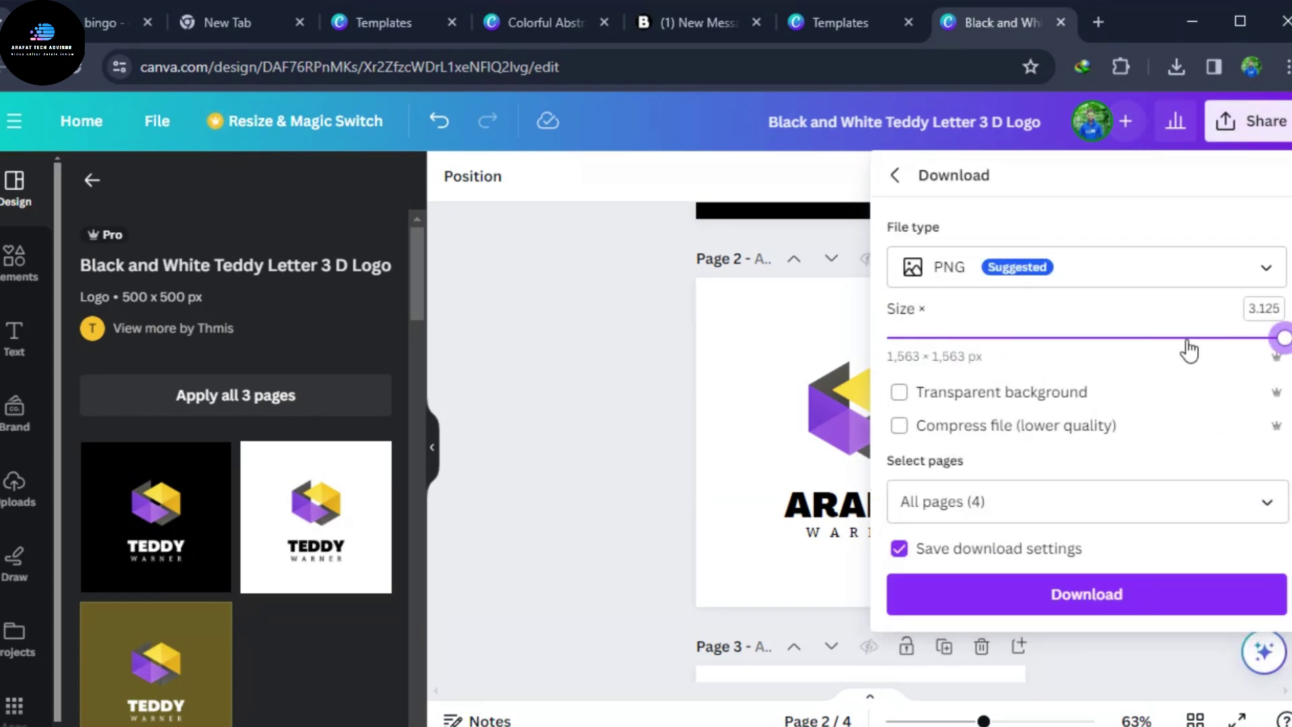
Set the export file type to SVG and download all pages of the logo design.
left_click(1190, 273)
scroll(1112, 583, "down", 1)
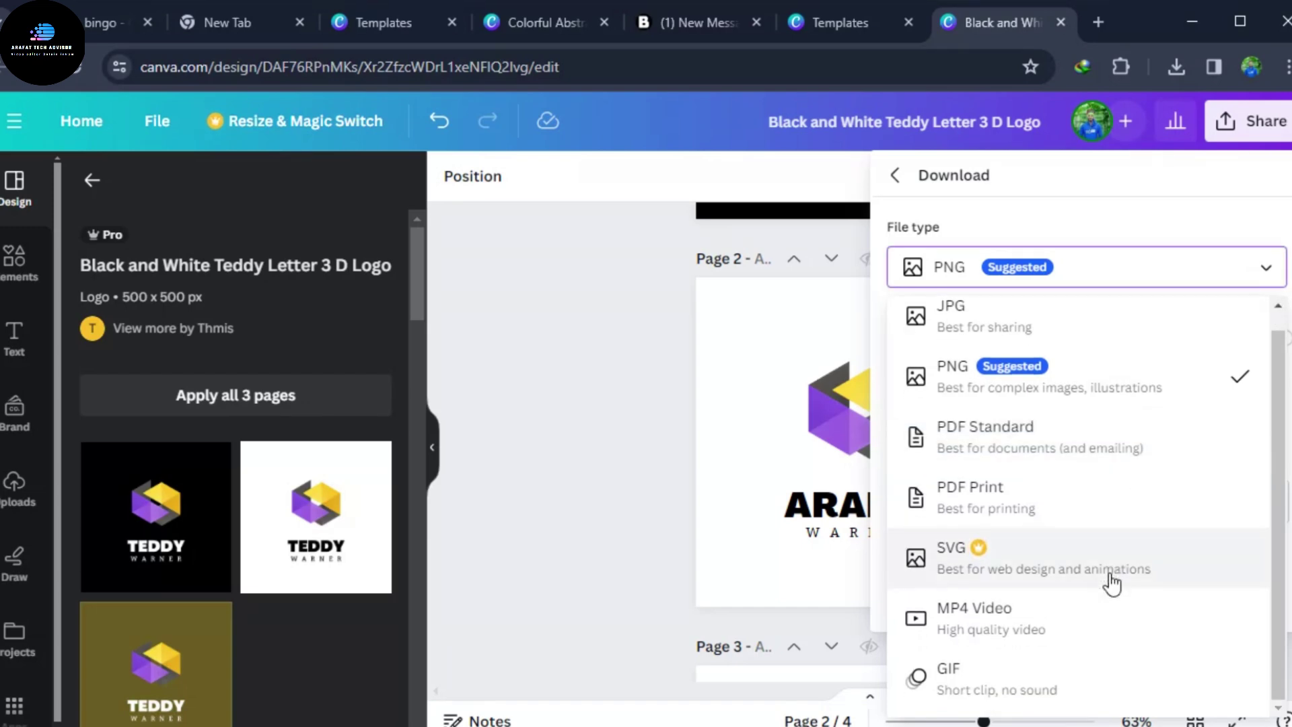
scroll(1097, 606, "up", 1)
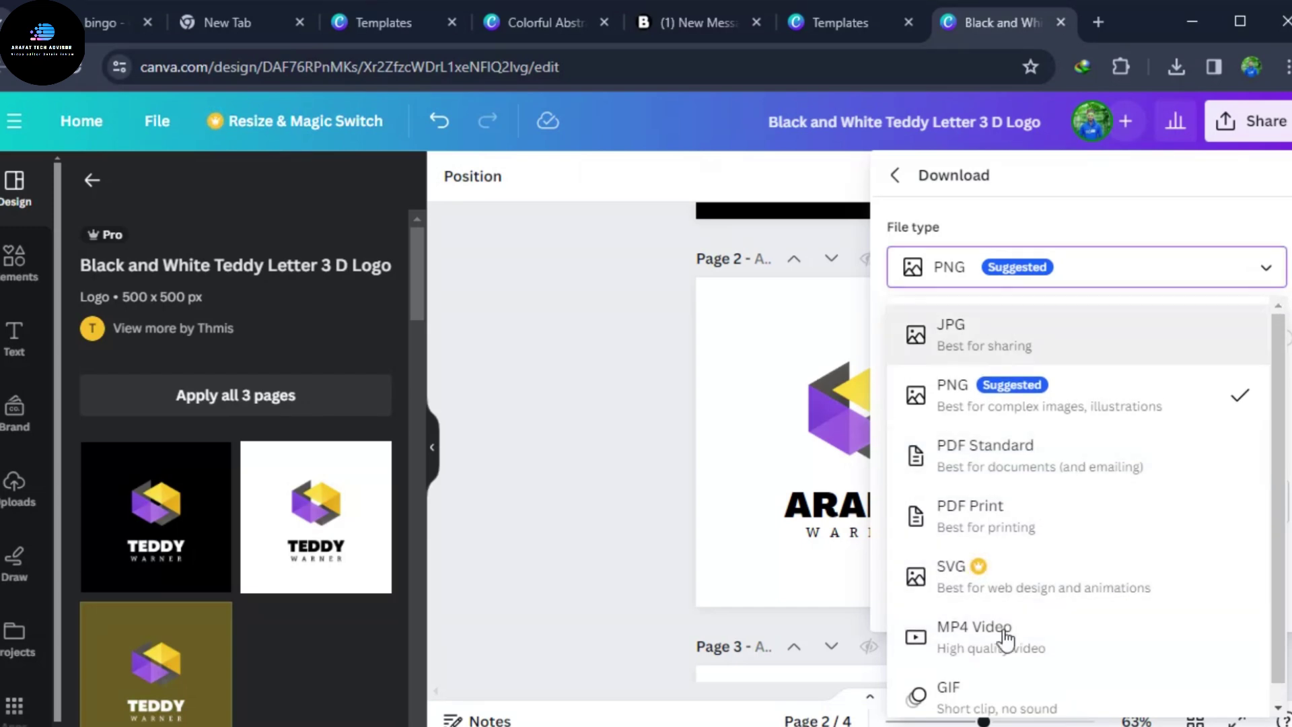
left_click(1022, 577)
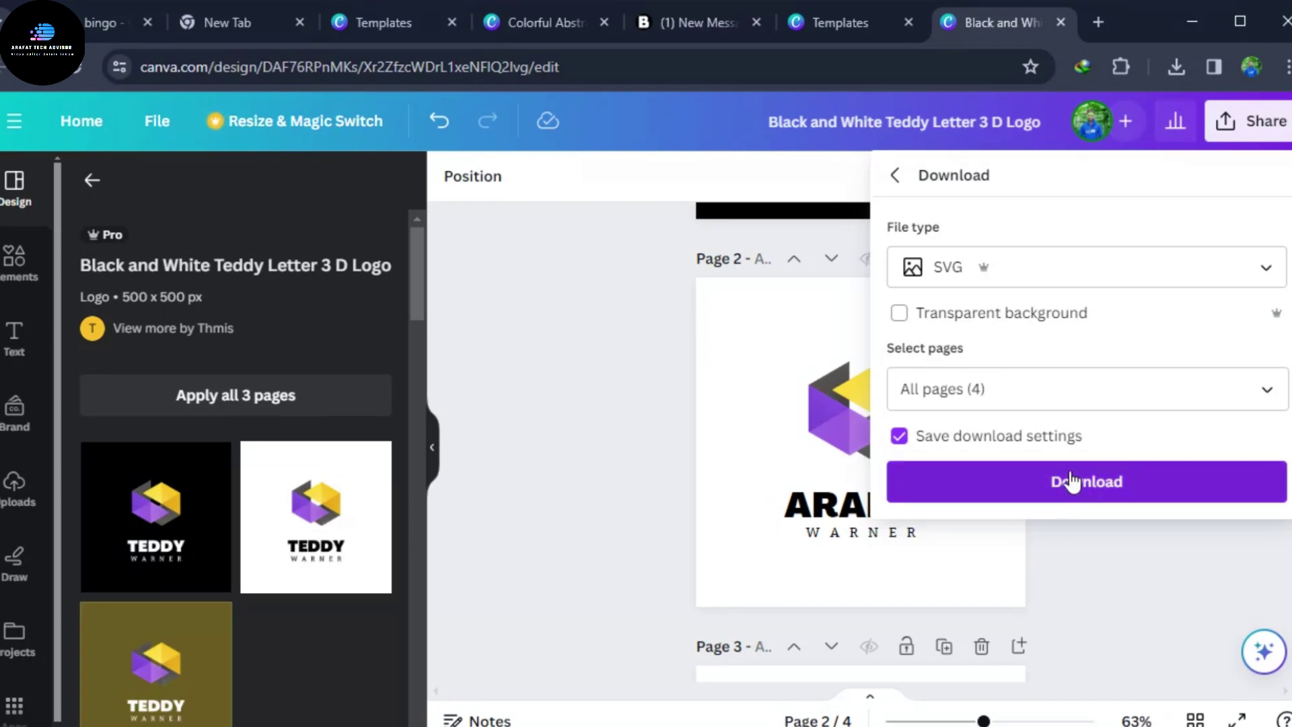
left_click(1081, 277)
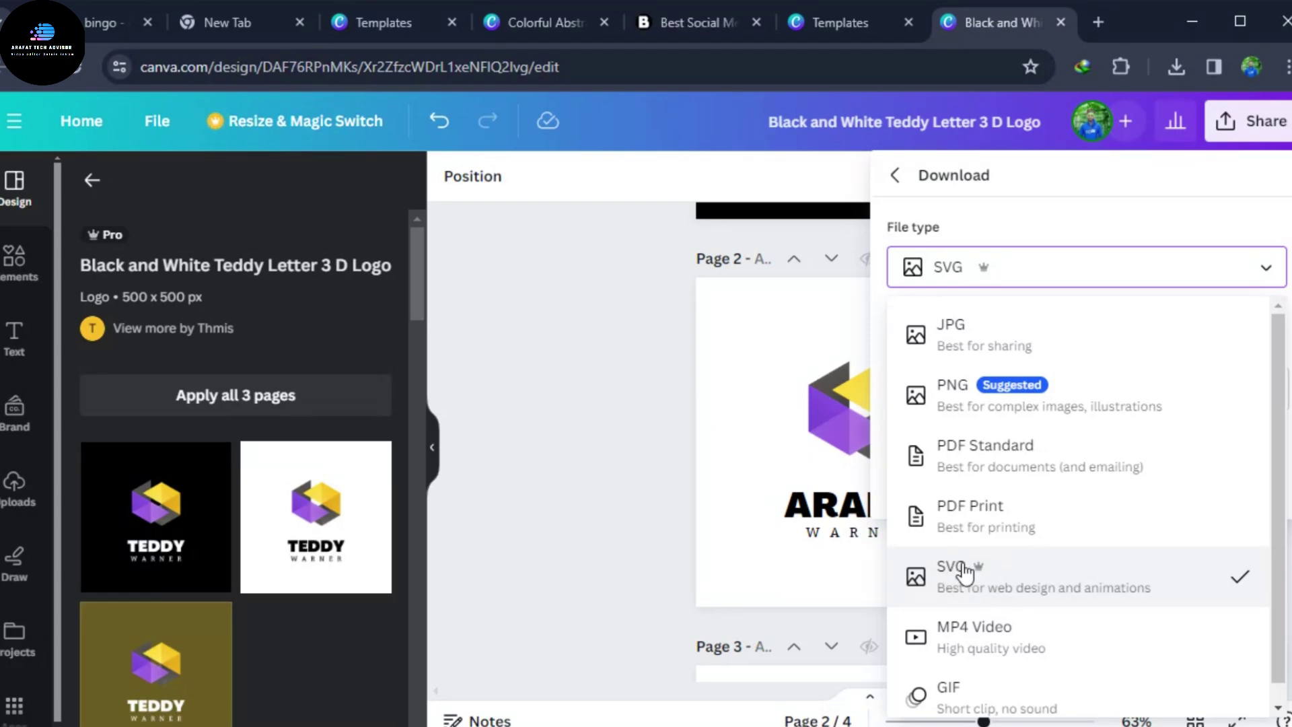
left_click(1091, 282)
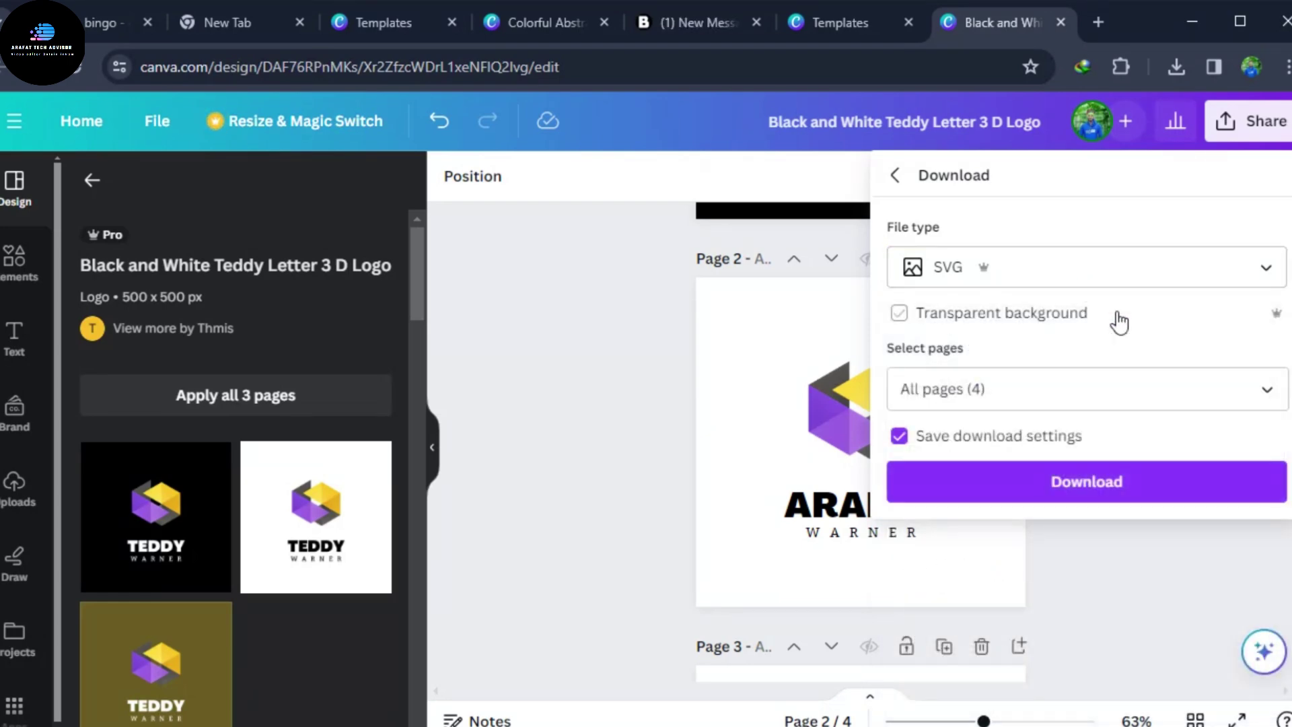
left_click(1084, 481)
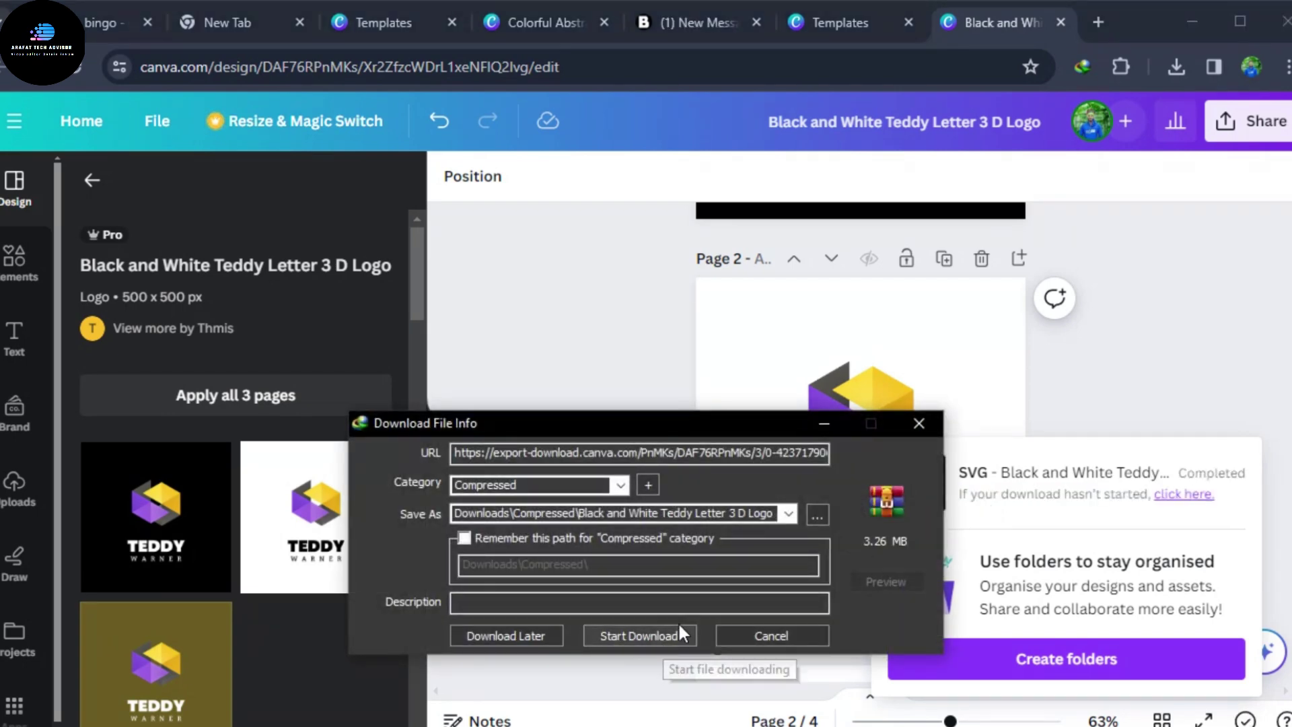
left_click(657, 636)
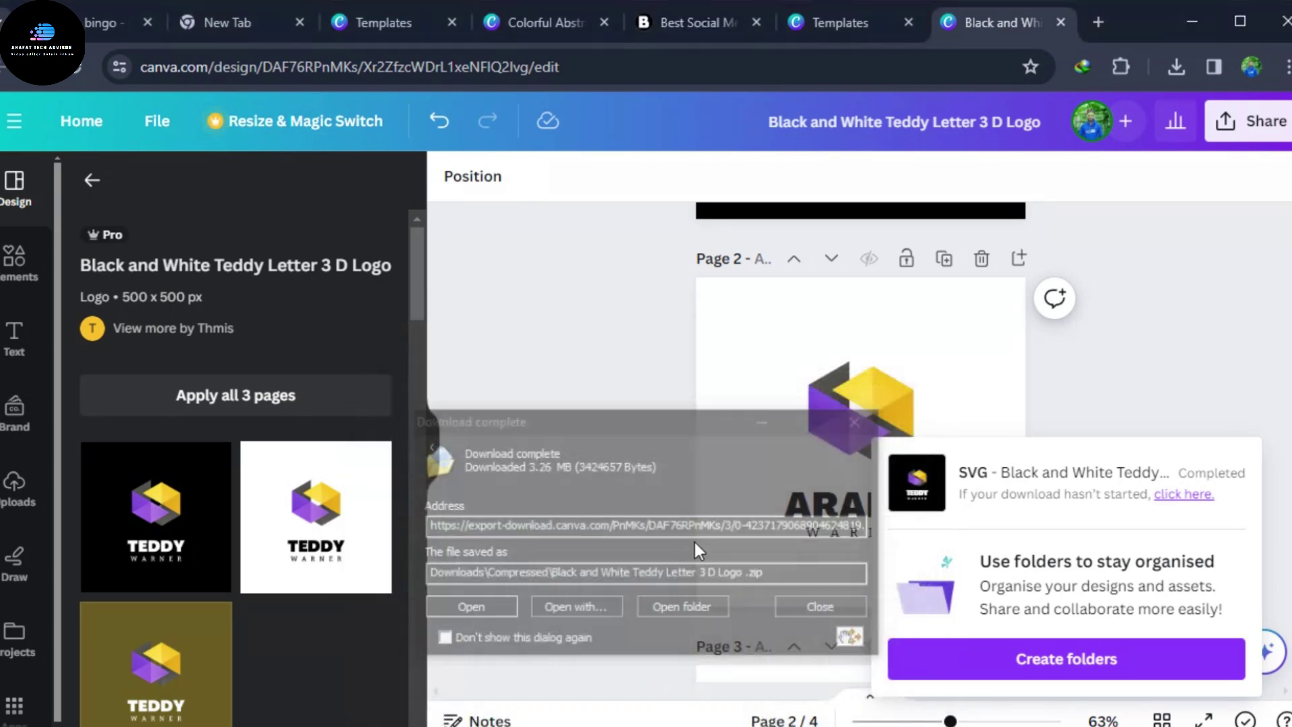
Open the downloaded logo archive from its folder, preview 4.svg, 1.svg and 2.svg, and return to the design.
left_click(683, 608)
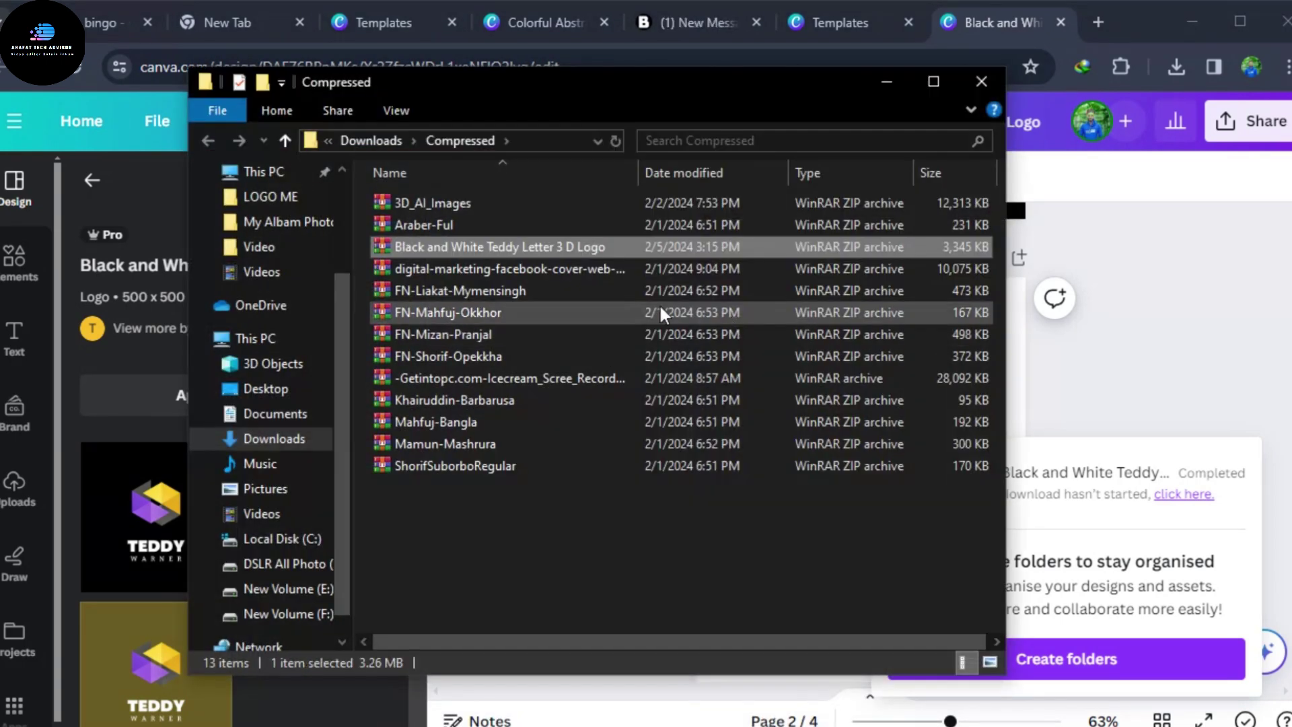
double_click(524, 246)
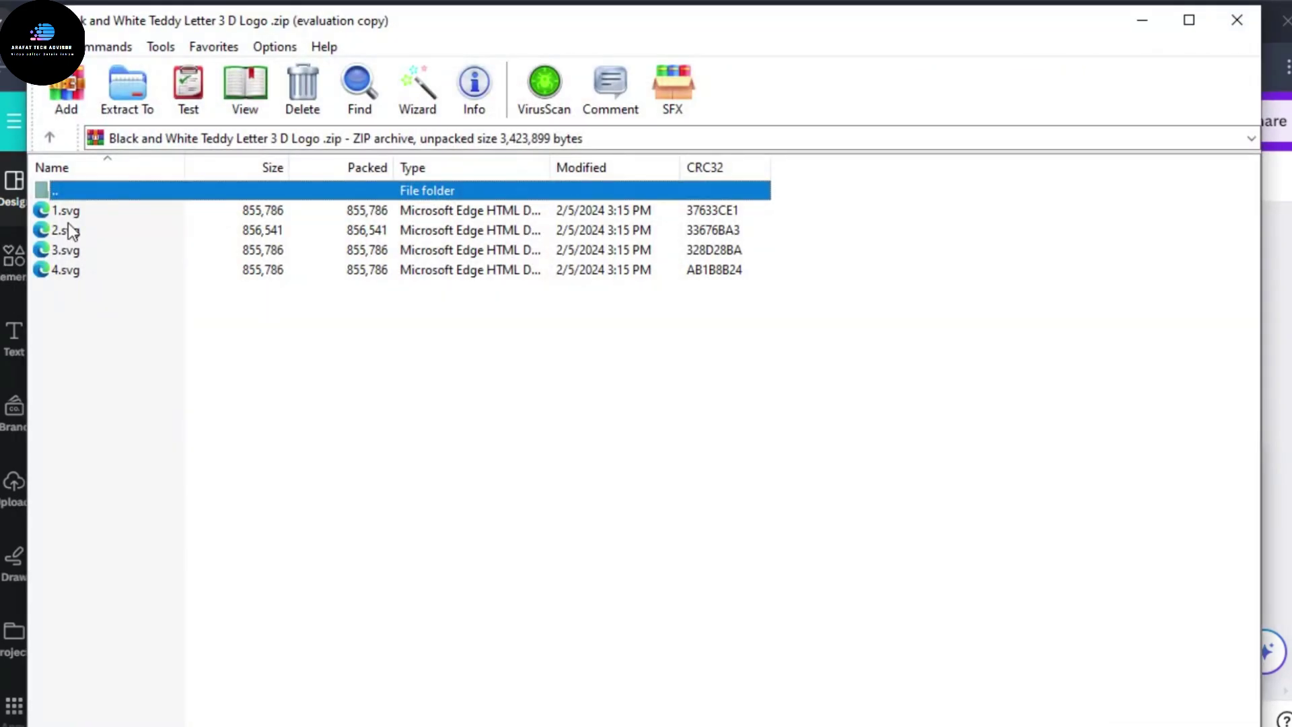
double_click(86, 269)
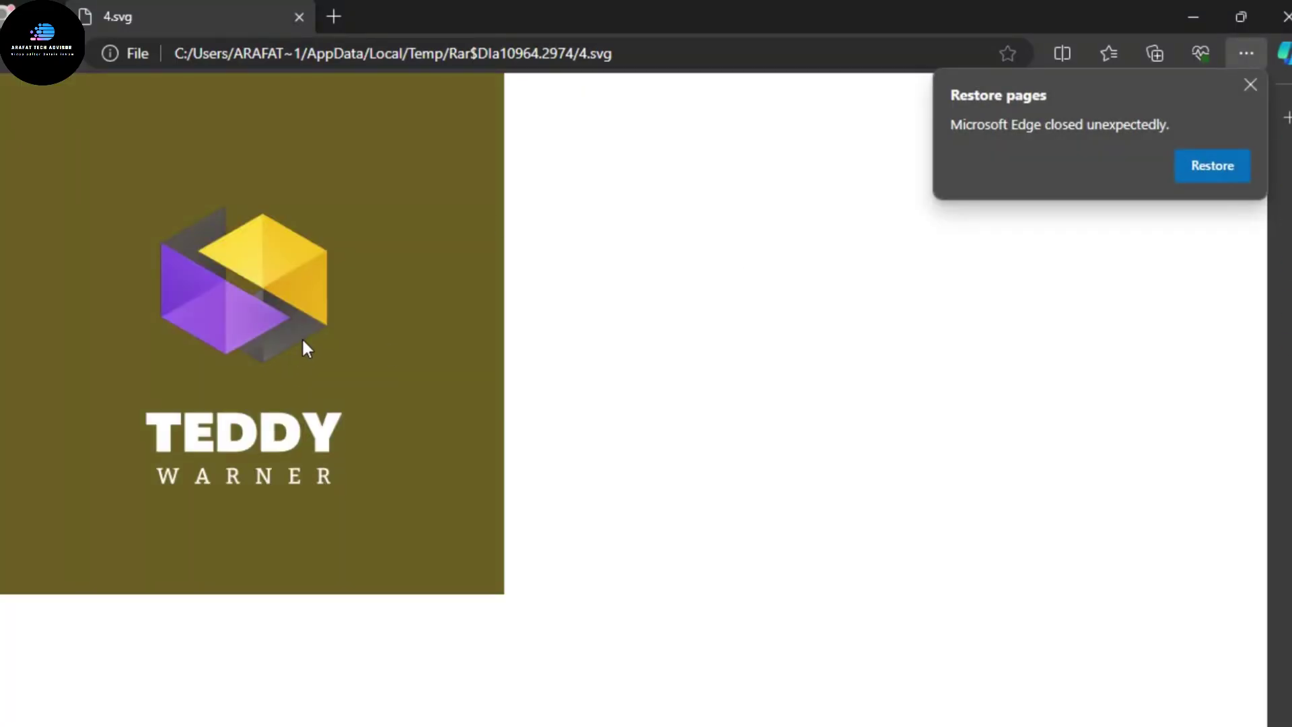
left_click(1182, 20)
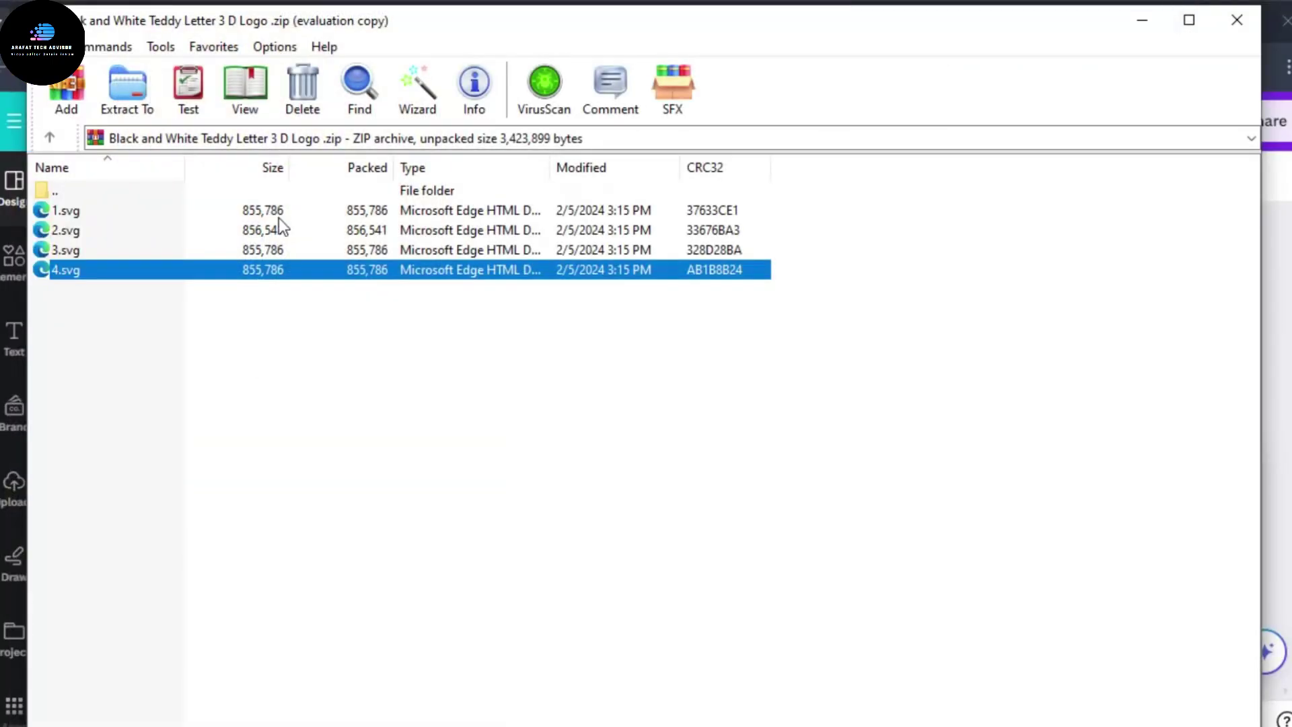
double_click(64, 213)
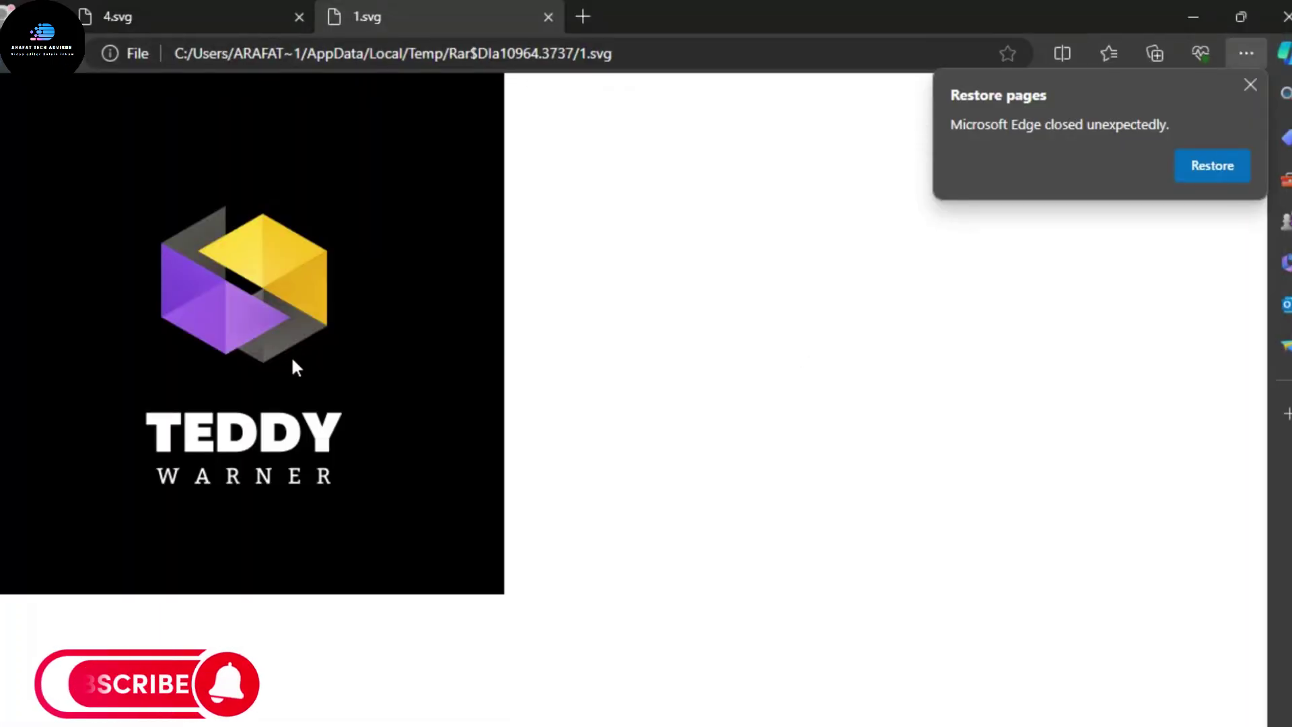
left_click(1193, 16)
double_click(62, 228)
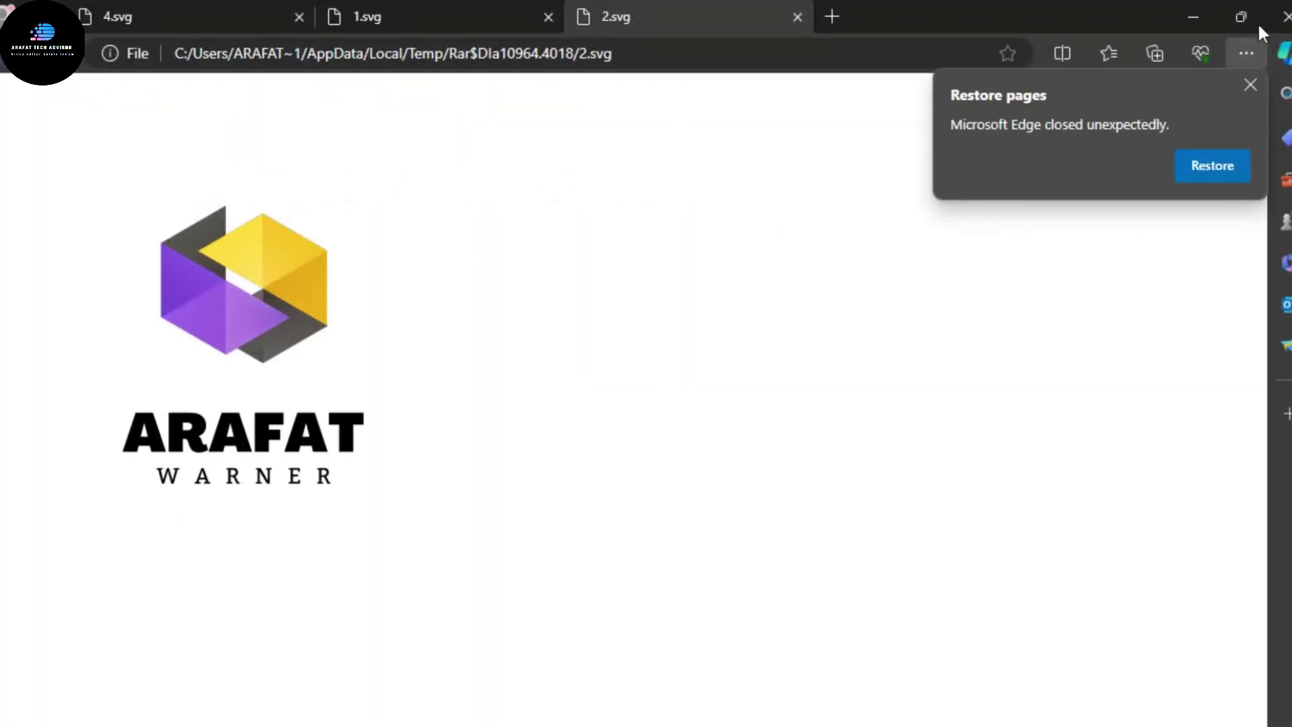
left_click(1195, 17)
left_click(1232, 20)
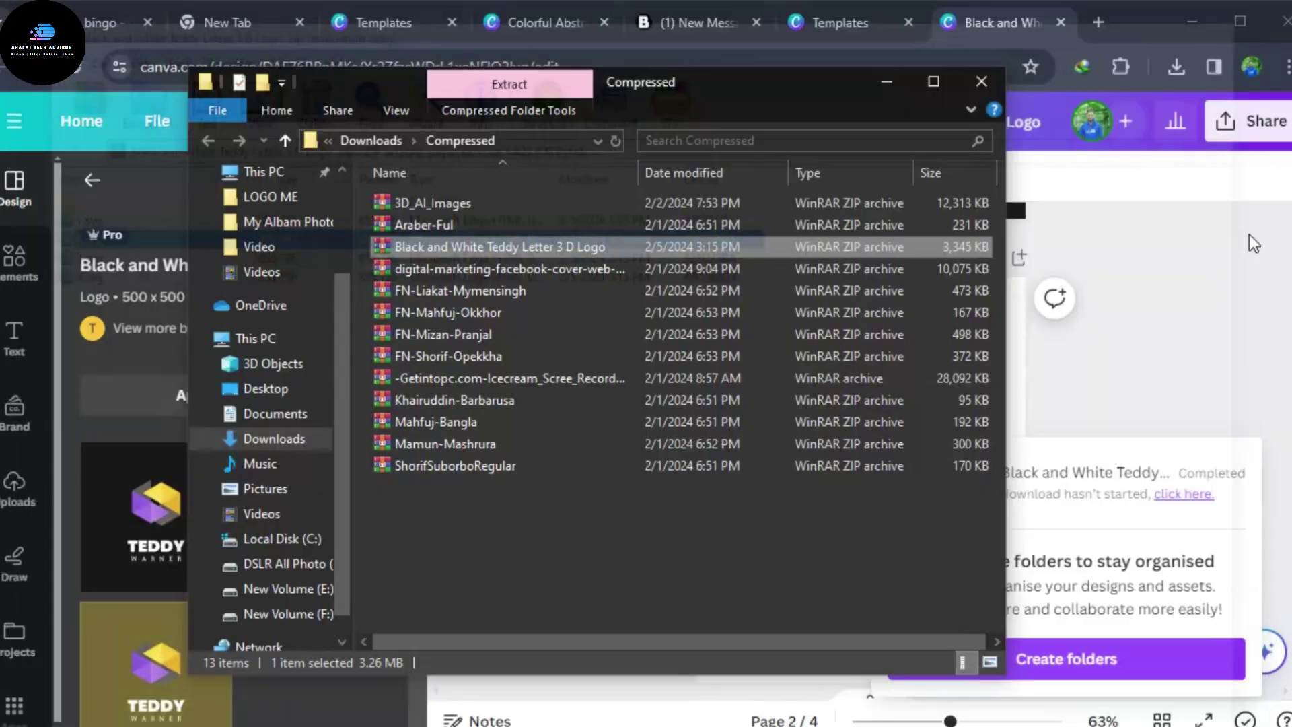
left_click(985, 82)
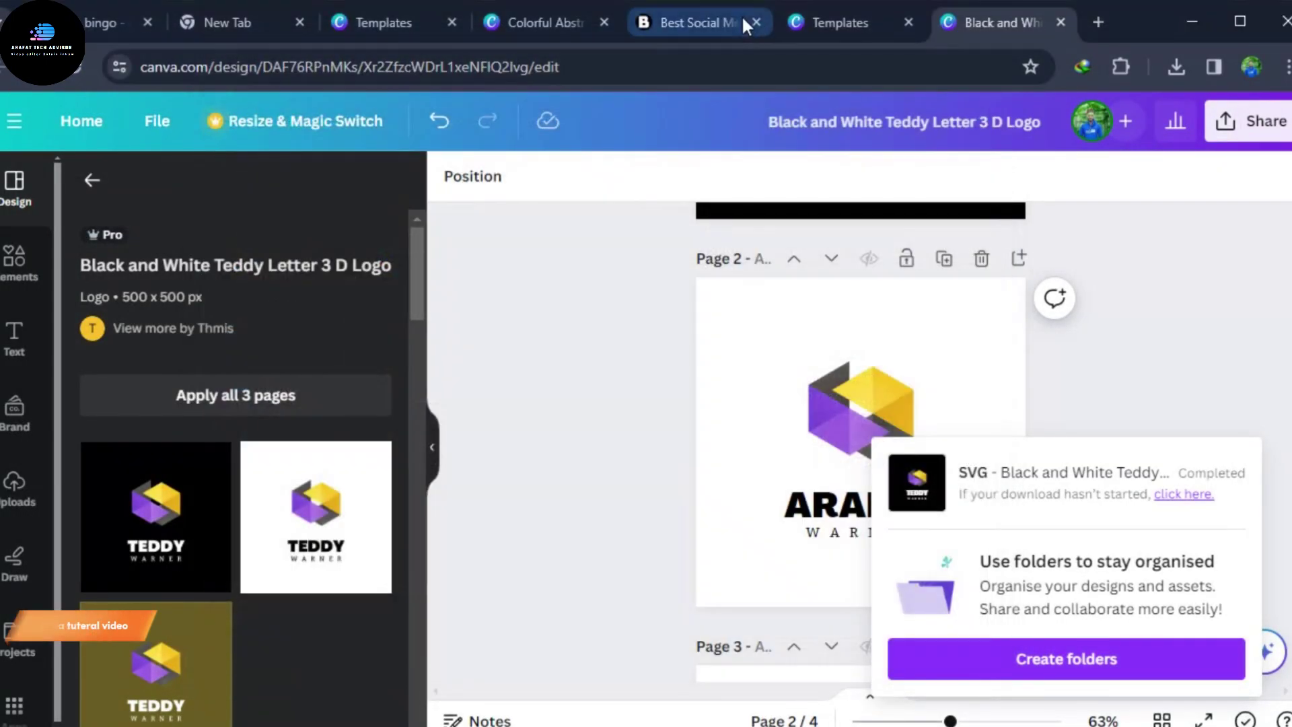
left_click(690, 25)
left_click(831, 22)
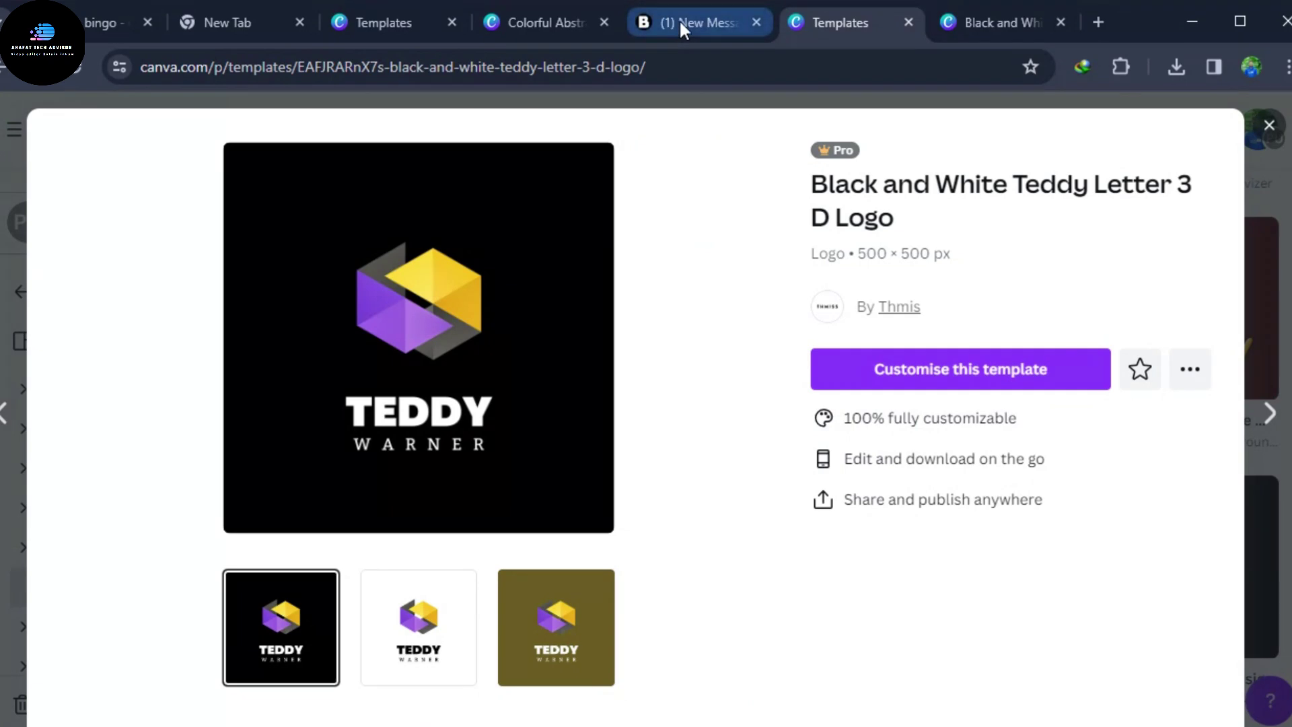
left_click(680, 19)
left_click(797, 14)
left_click(1003, 18)
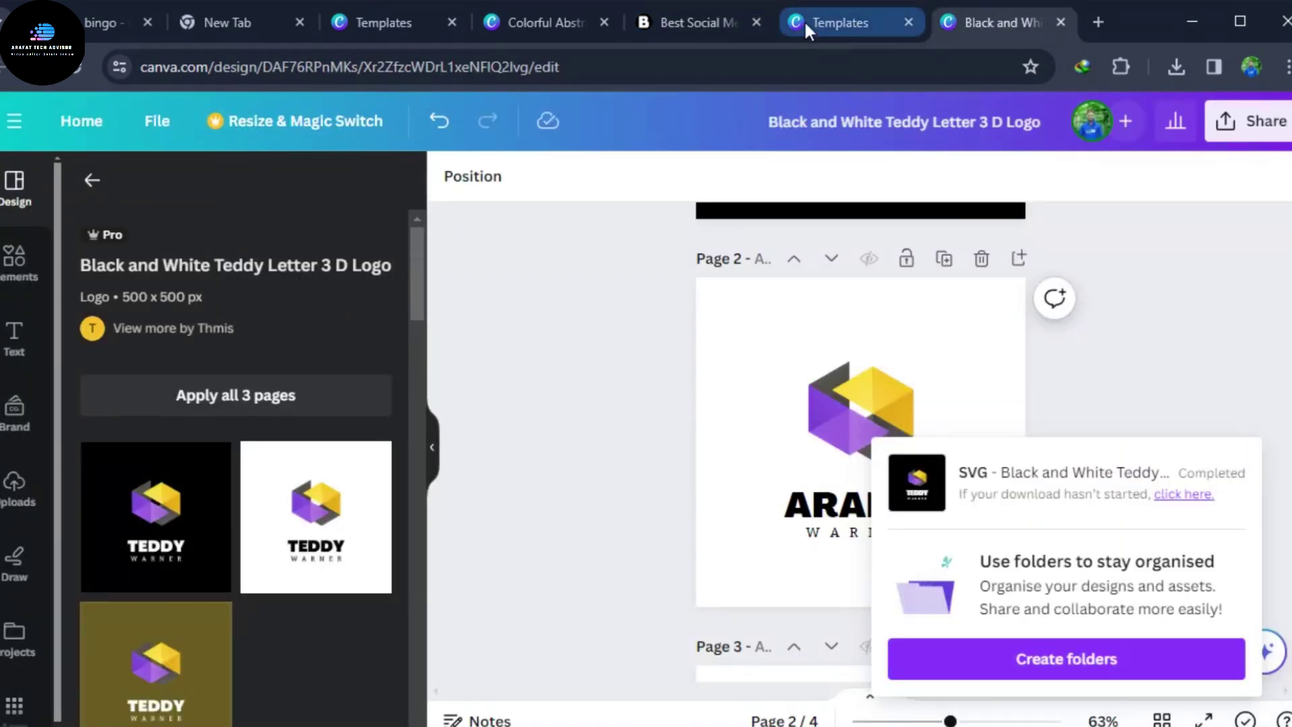
left_click(805, 20)
left_click(708, 25)
left_click(879, 22)
left_click(999, 14)
mouse_move(828, 39)
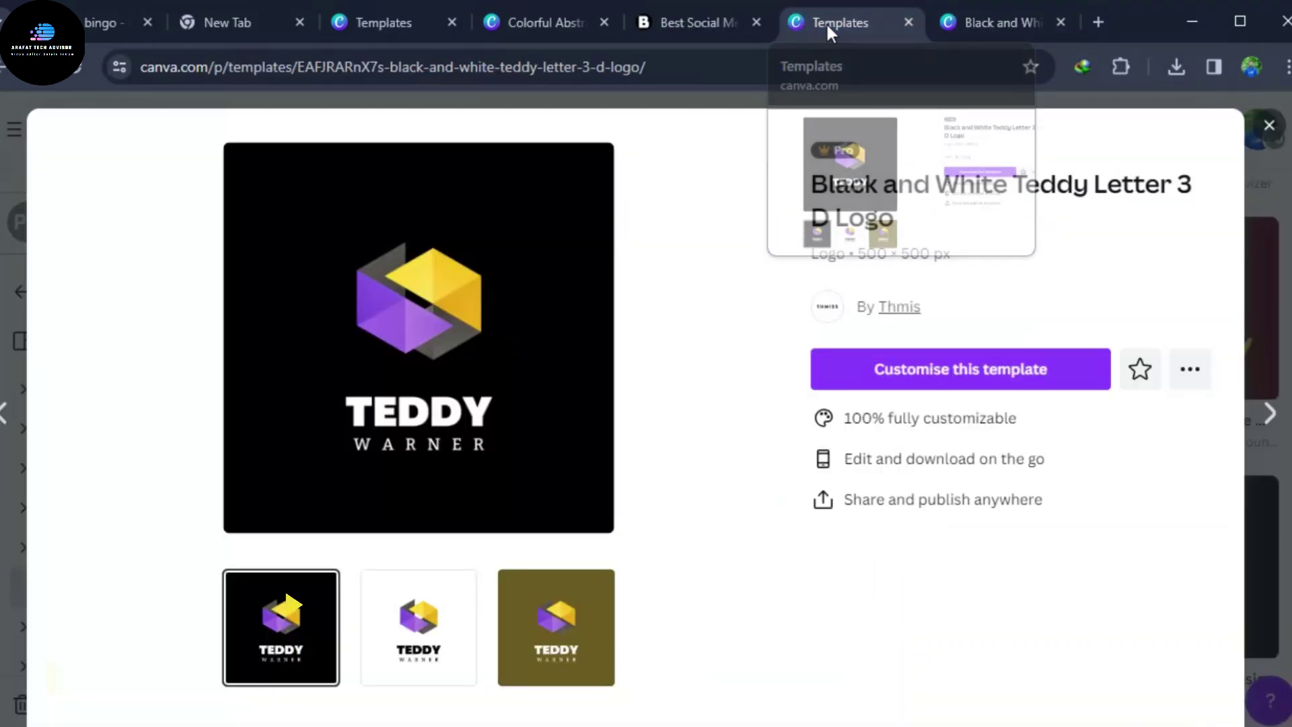
left_click(664, 29)
left_click(565, 15)
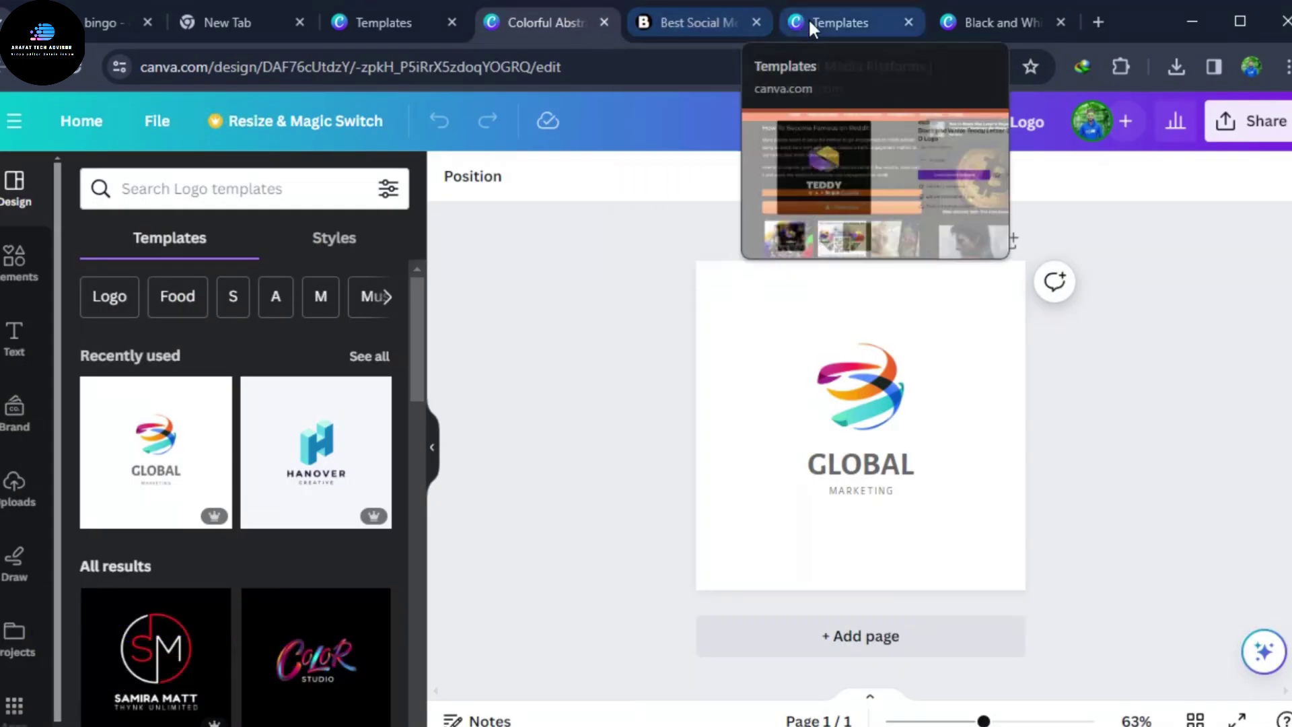
left_click(817, 20)
left_click(996, 20)
left_click(860, 21)
left_click(673, 24)
left_click(499, 22)
left_click(409, 32)
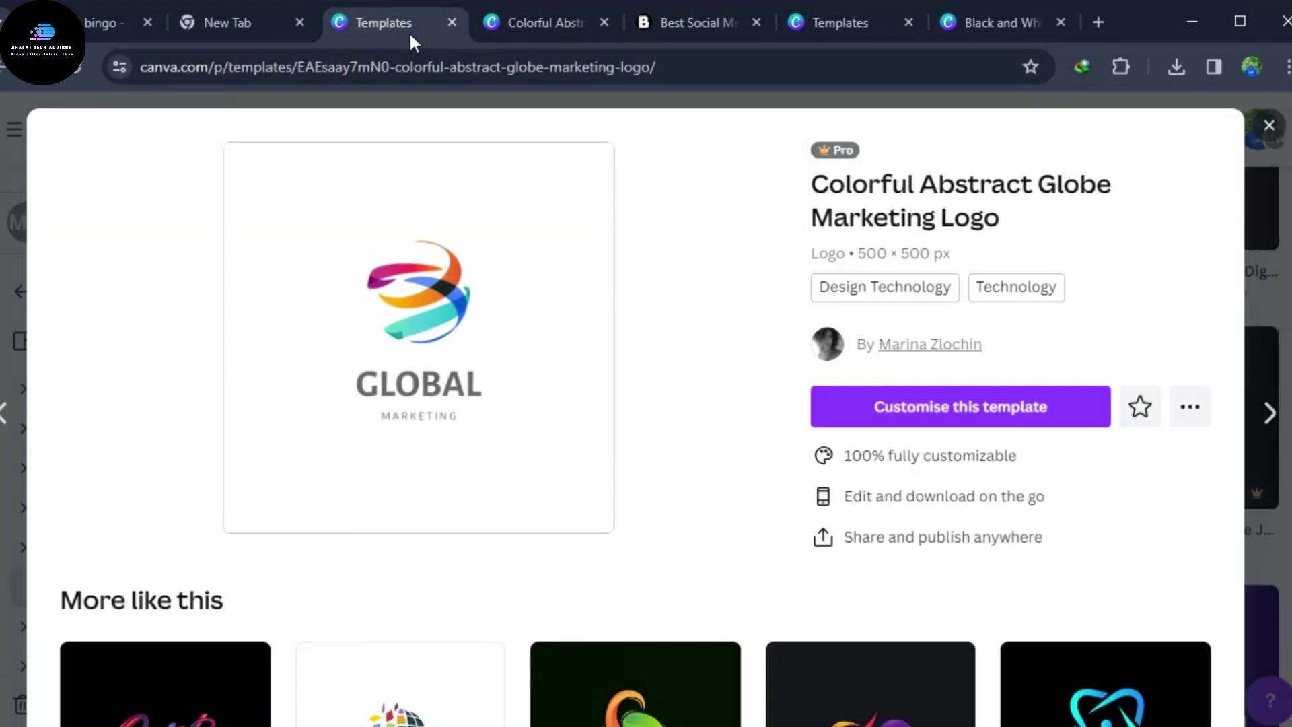